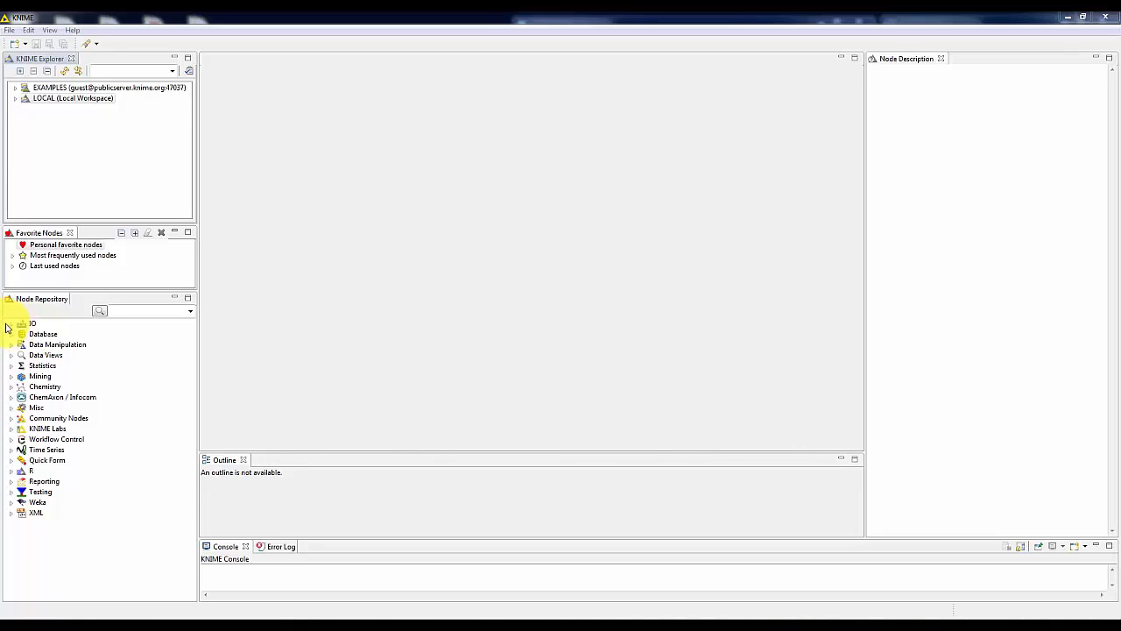
Examine the descriptions of the IO categories Read, Write, Other and File Handling, and of the File Reader node.
click(11, 325)
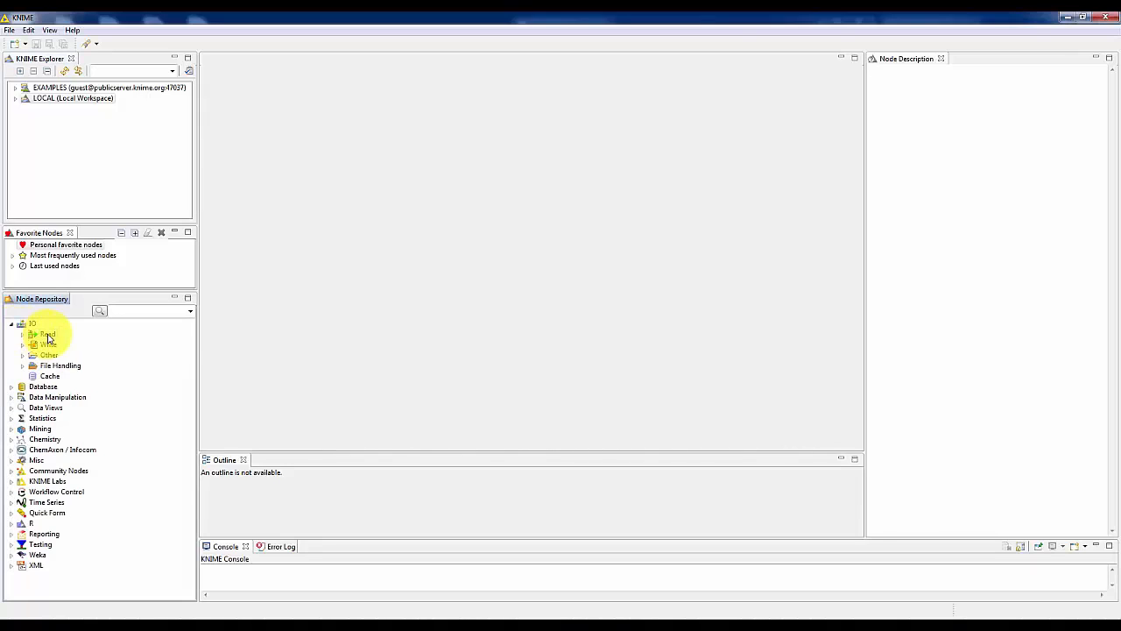
click(48, 334)
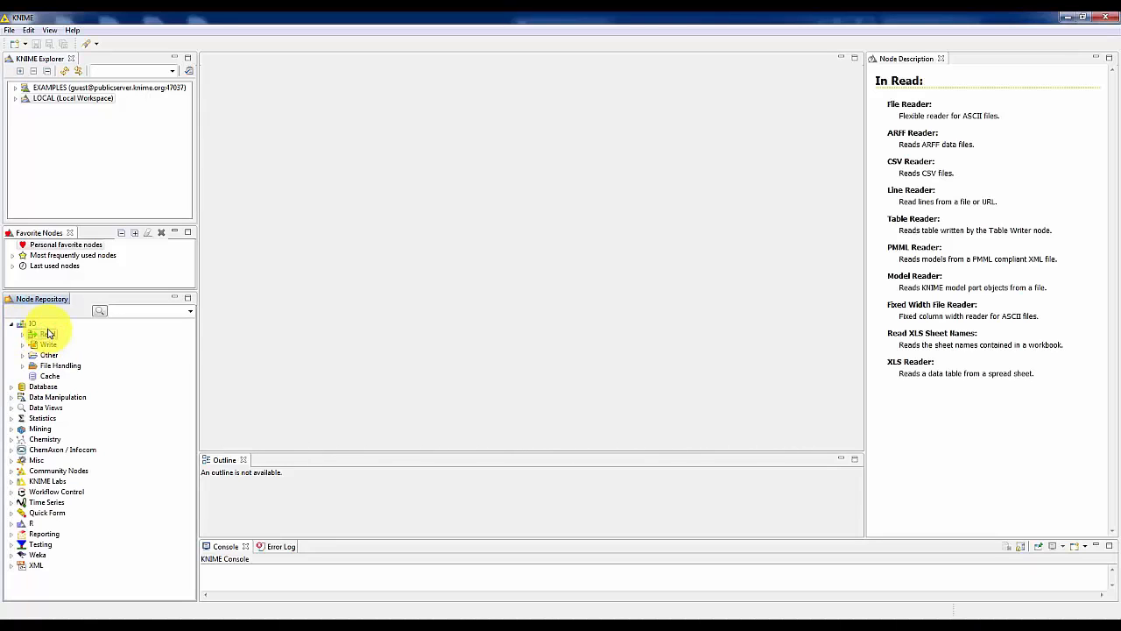
click(48, 345)
click(48, 356)
click(50, 366)
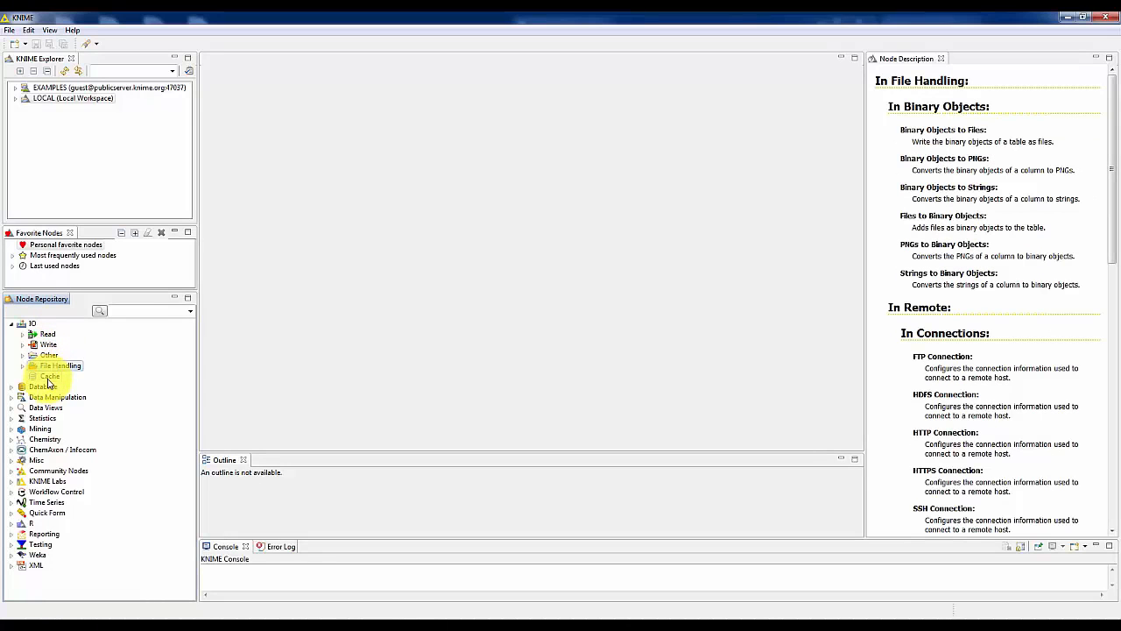
click(22, 333)
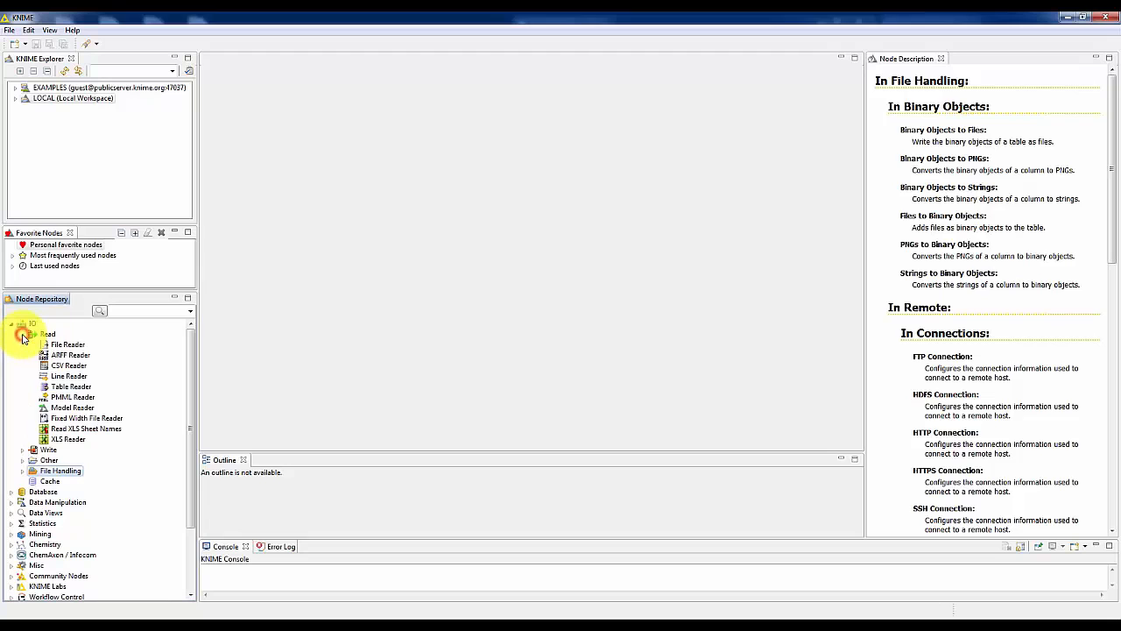
click(56, 345)
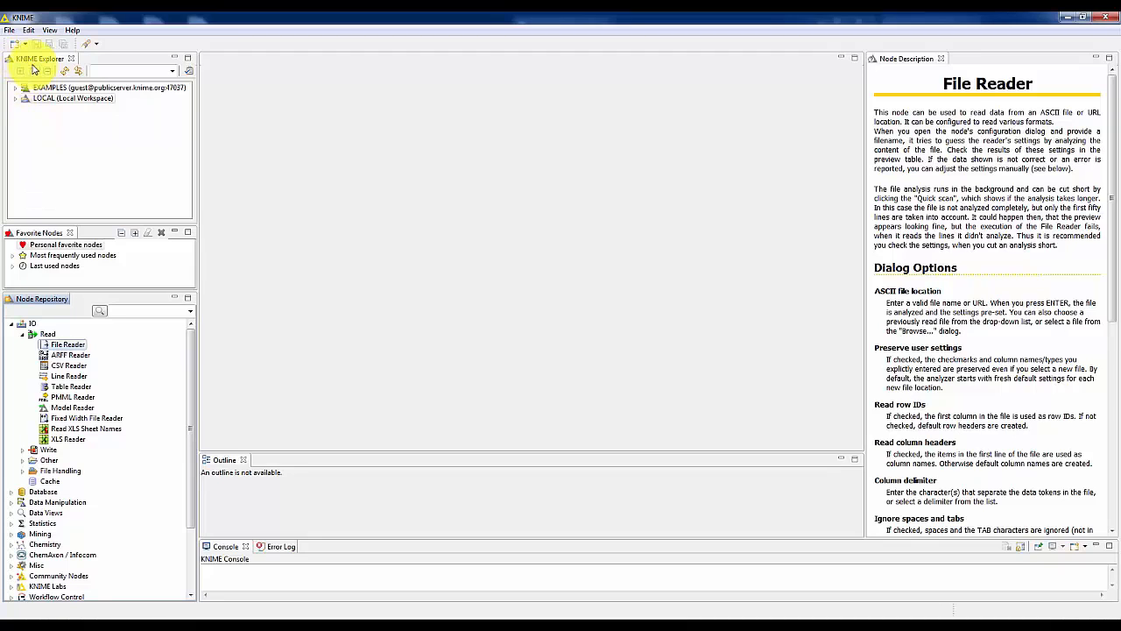
Create a new KNIME workflow named KNIME_project in the LOCAL:/ destination.
click(9, 32)
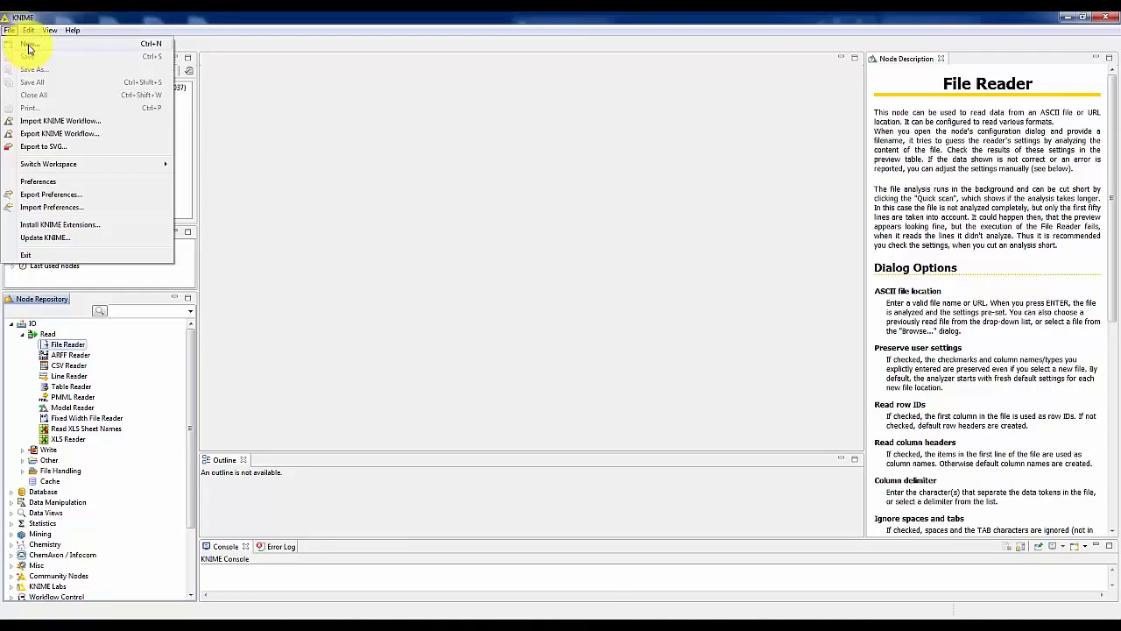
click(31, 47)
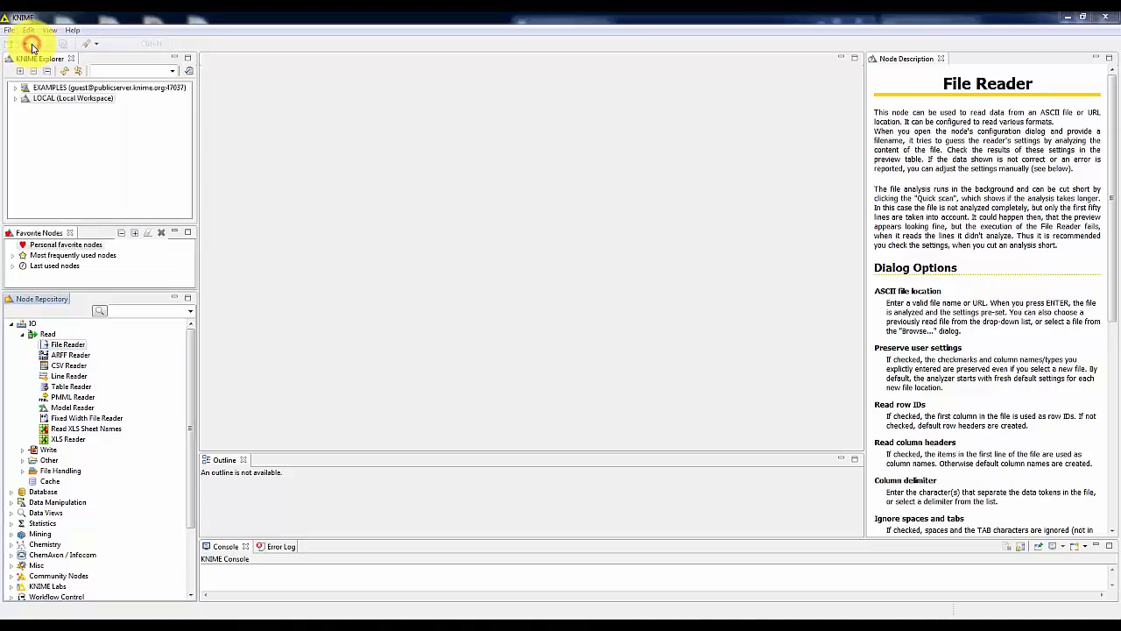
drag(477, 145, 339, 127)
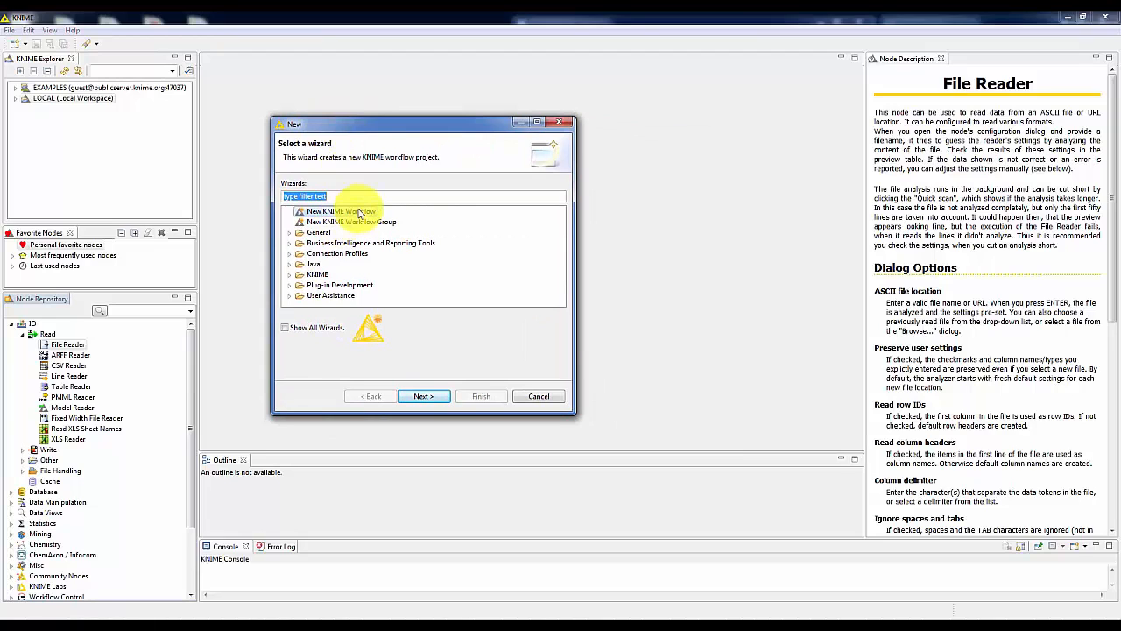
click(316, 213)
click(328, 223)
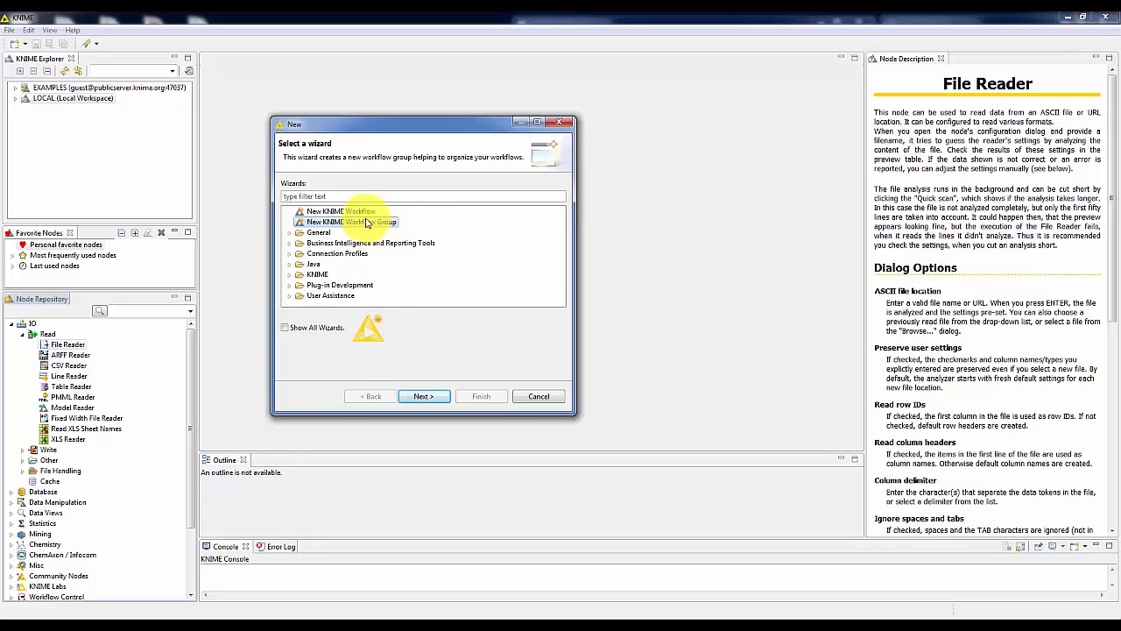
click(358, 212)
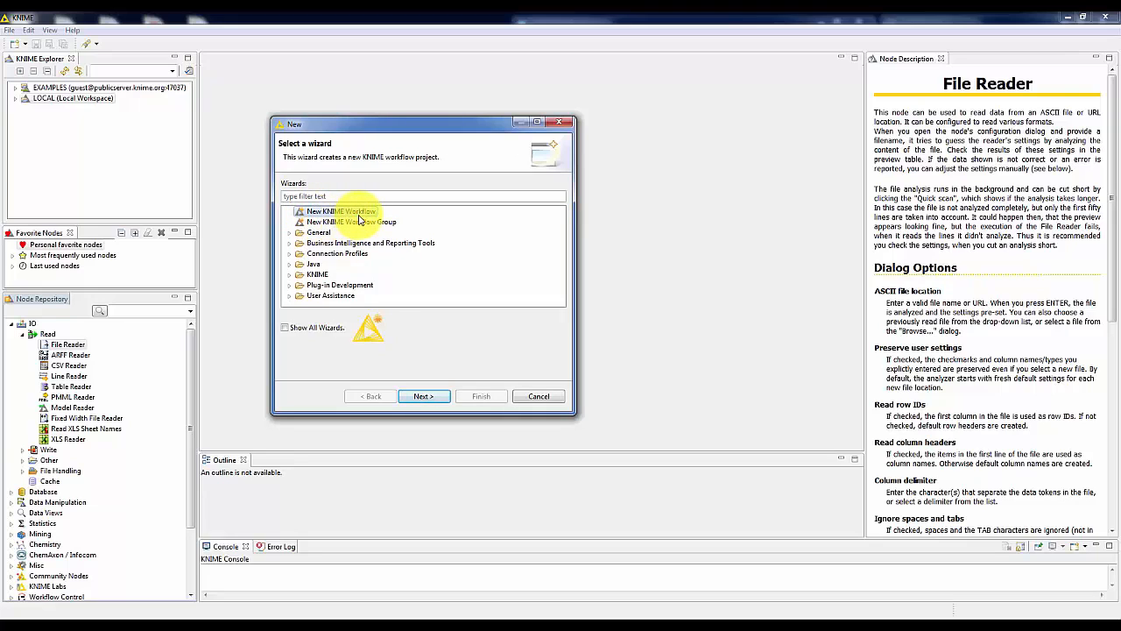
click(425, 396)
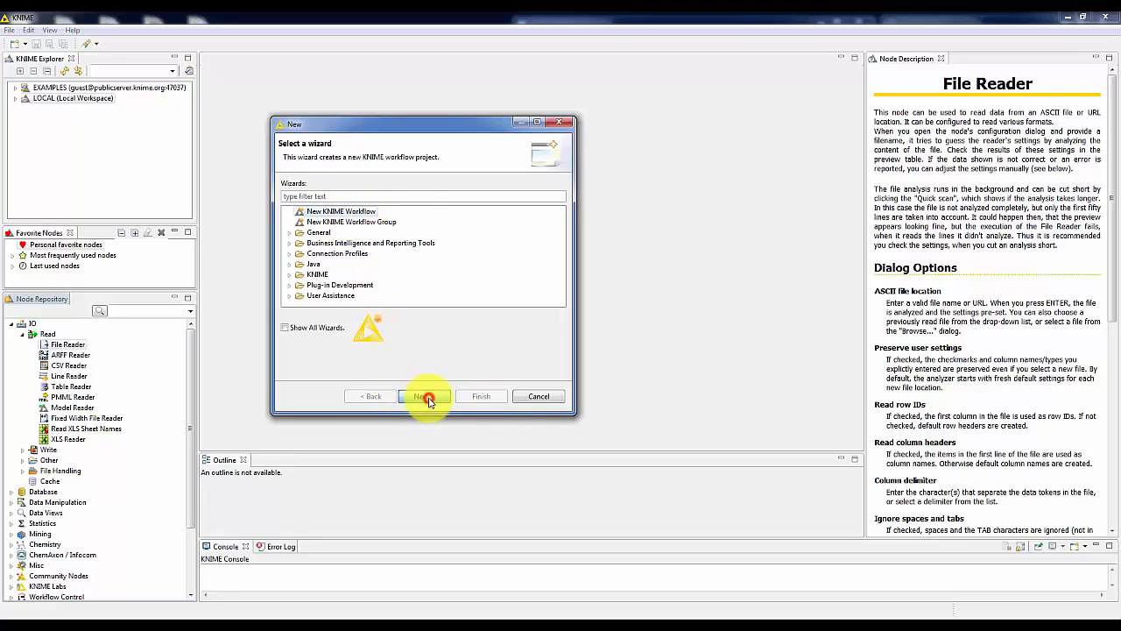
click(448, 194)
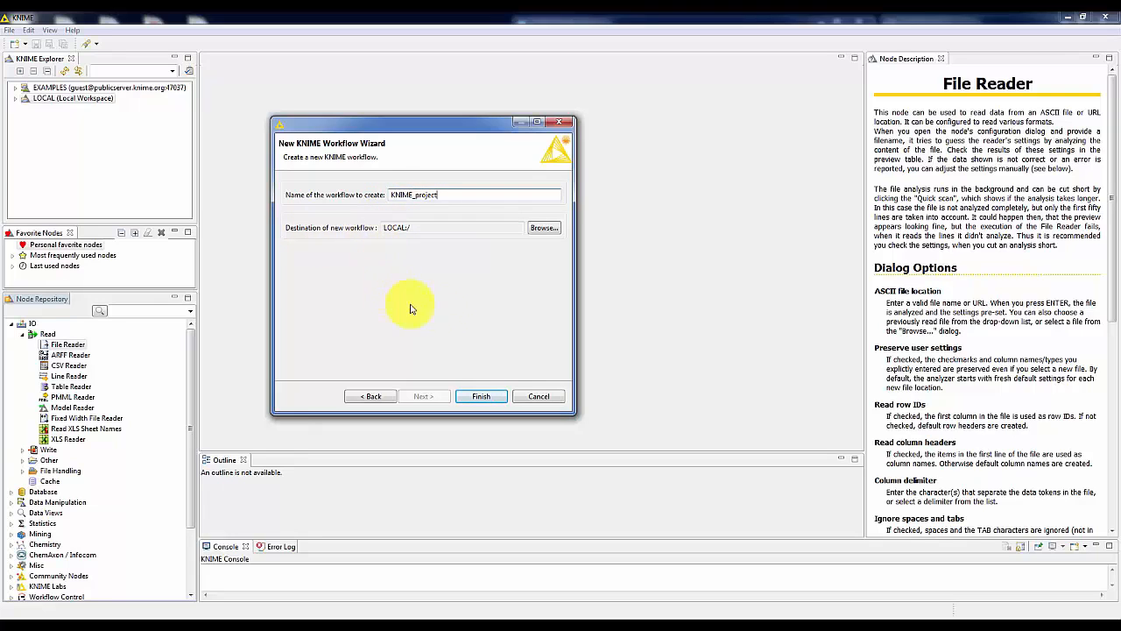
click(482, 399)
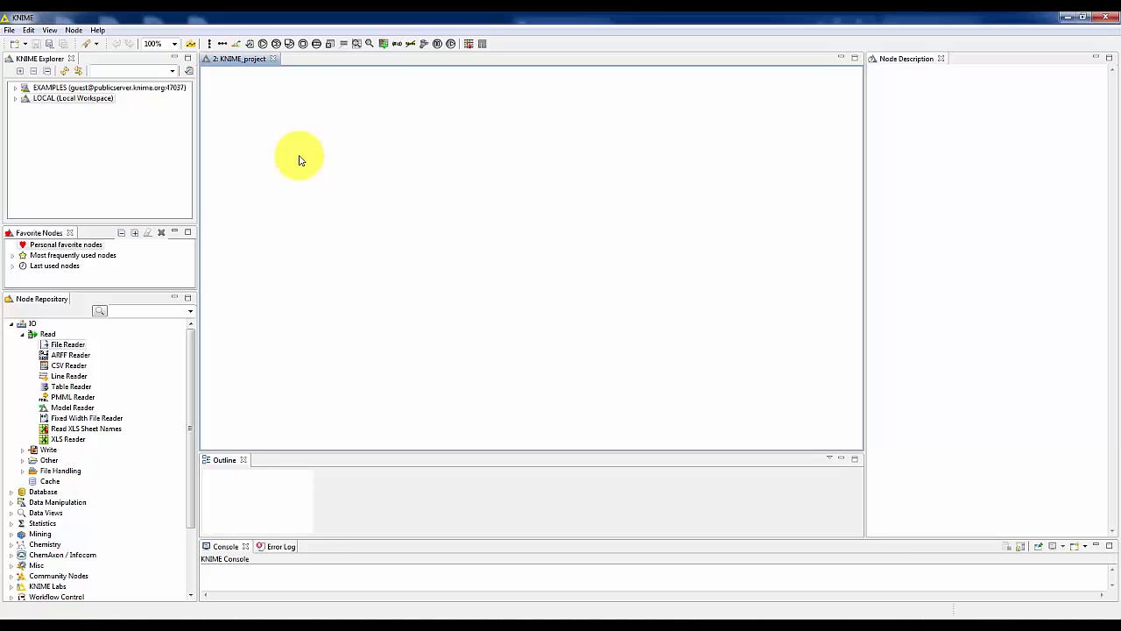
Close the KNIME_project workflow and reopen it from the local workspace.
click(274, 60)
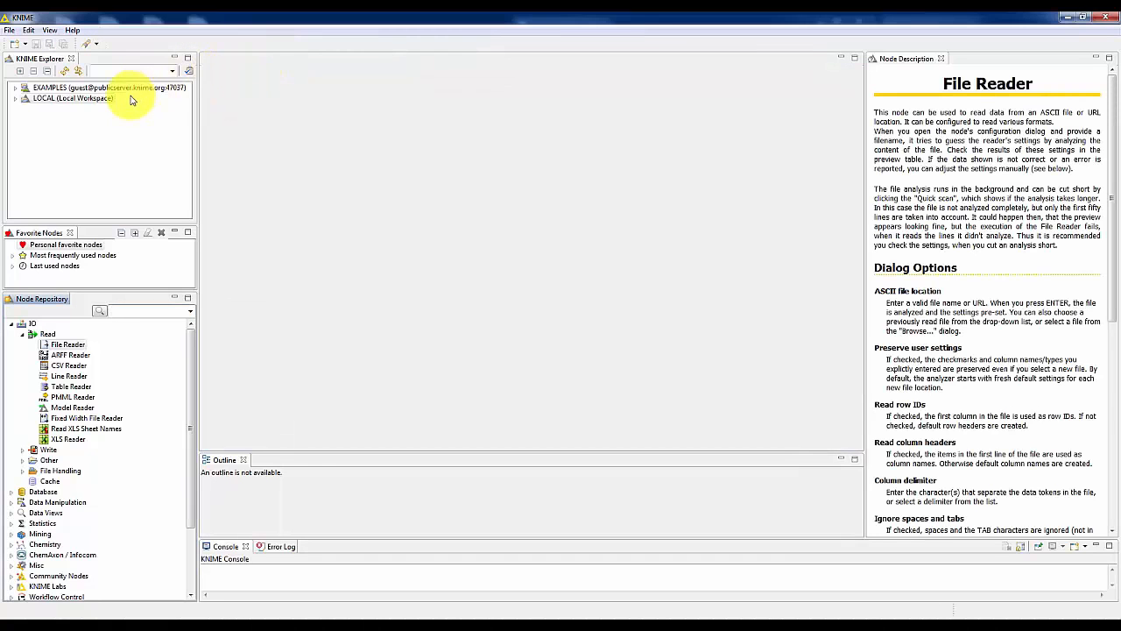
click(58, 100)
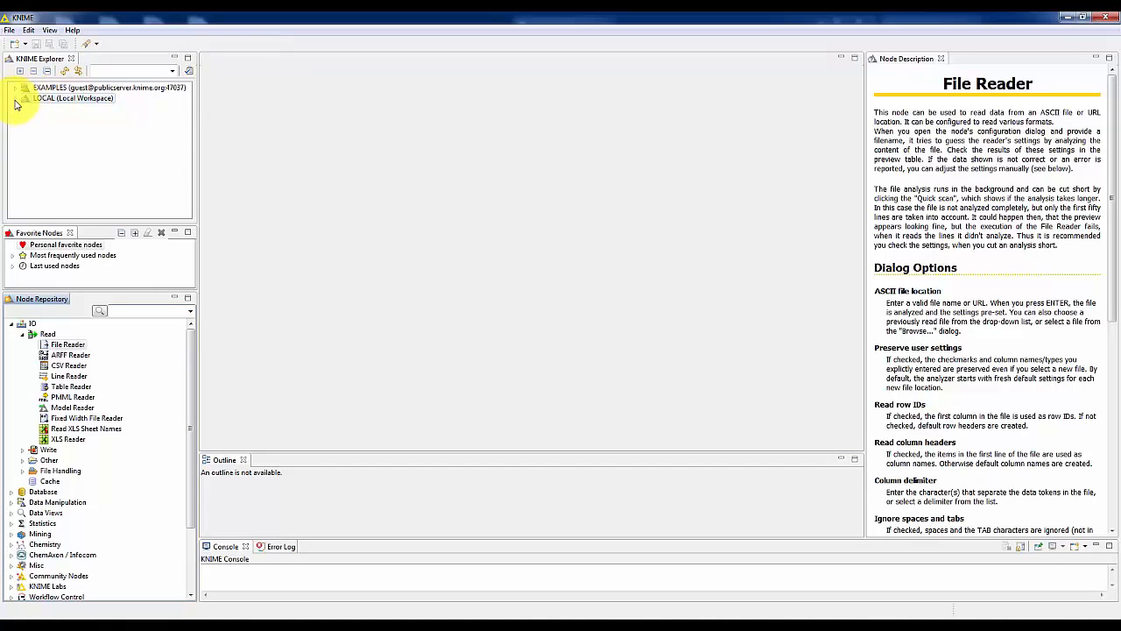
click(14, 98)
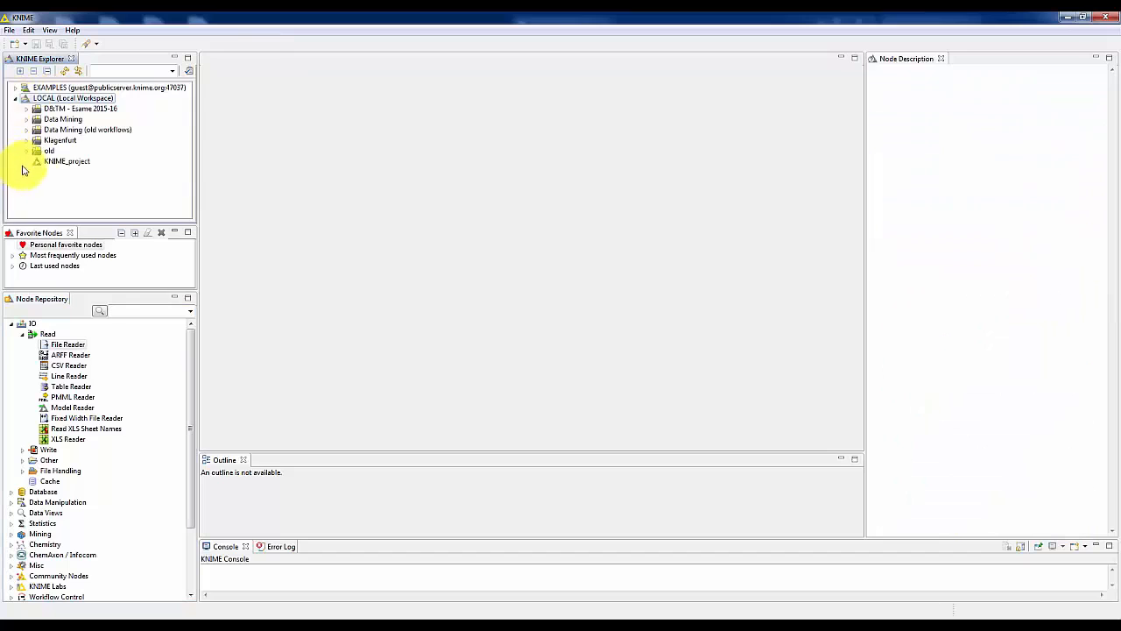
click(55, 164)
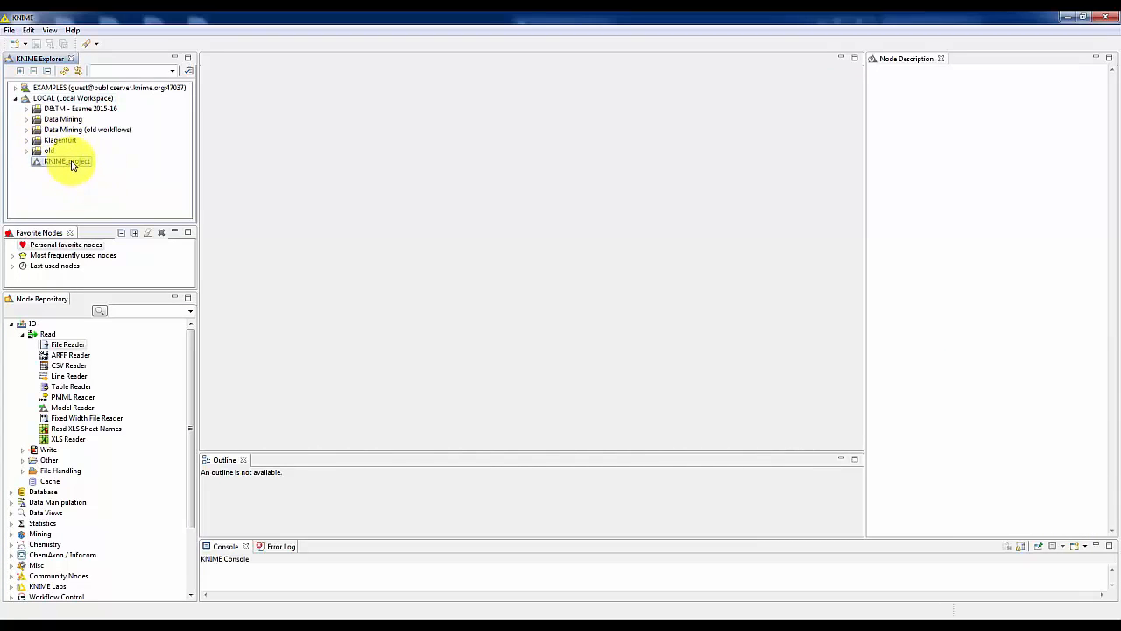
double_click(73, 163)
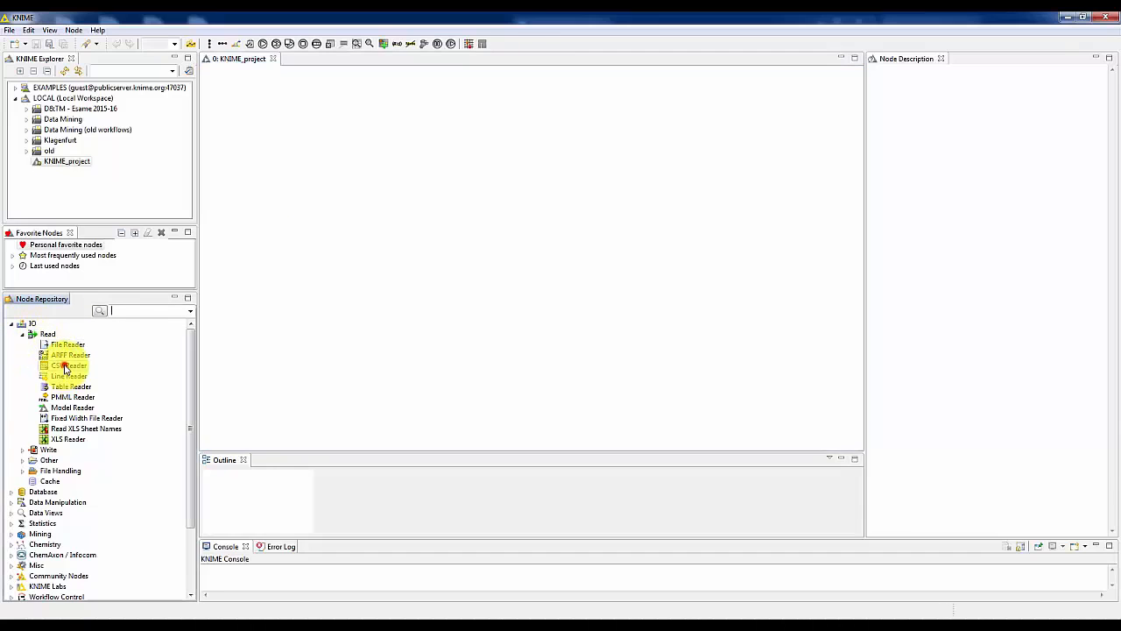
Place a CSV Reader node from the IO Read category on the empty workflow canvas.
click(58, 366)
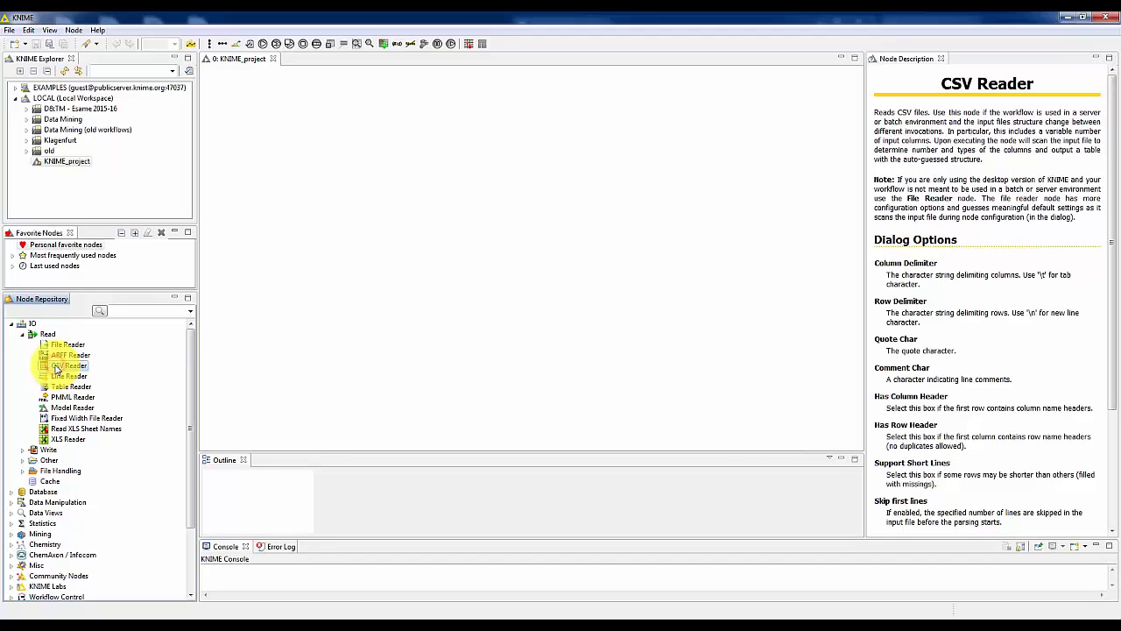
drag(56, 369, 313, 220)
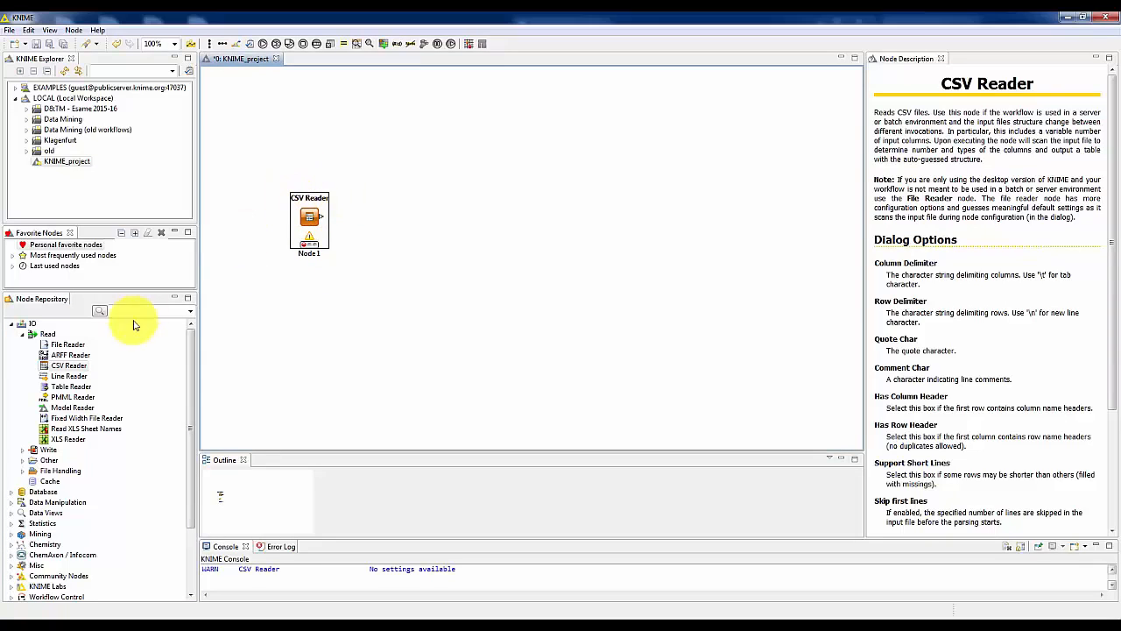
Add a second CSV Reader node beside the first one and delete it again.
click(66, 366)
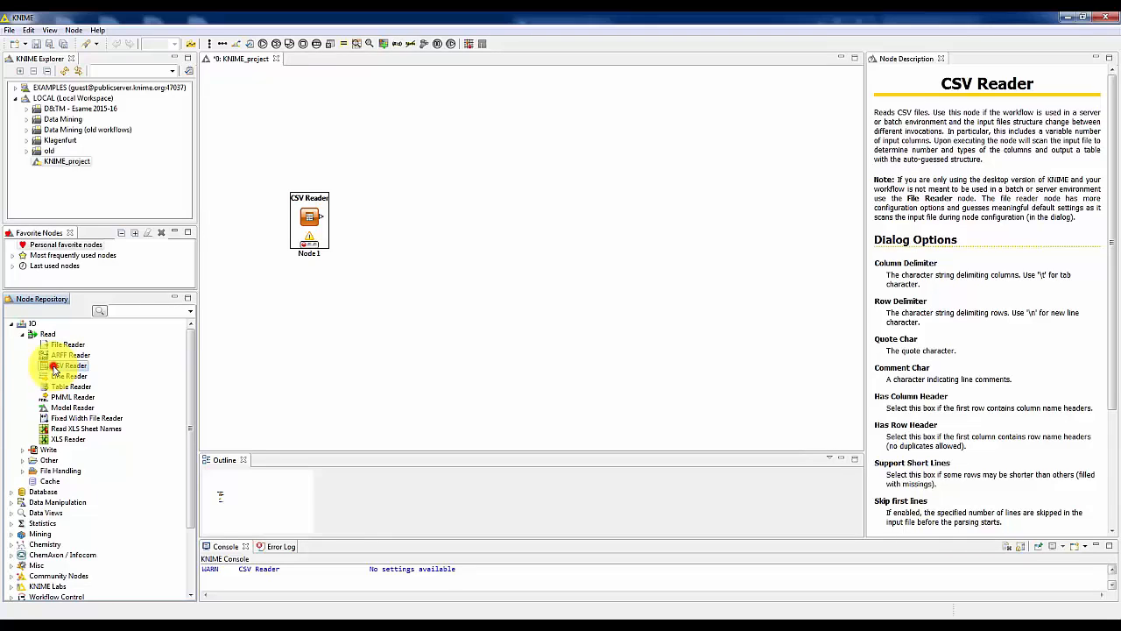
double_click(54, 366)
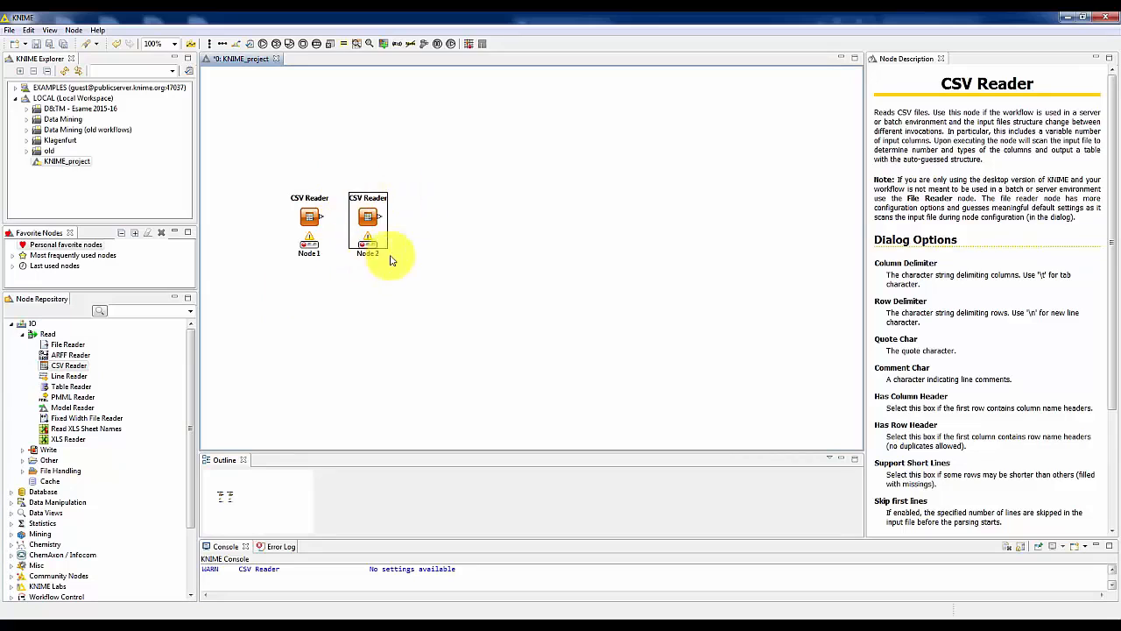
click(438, 237)
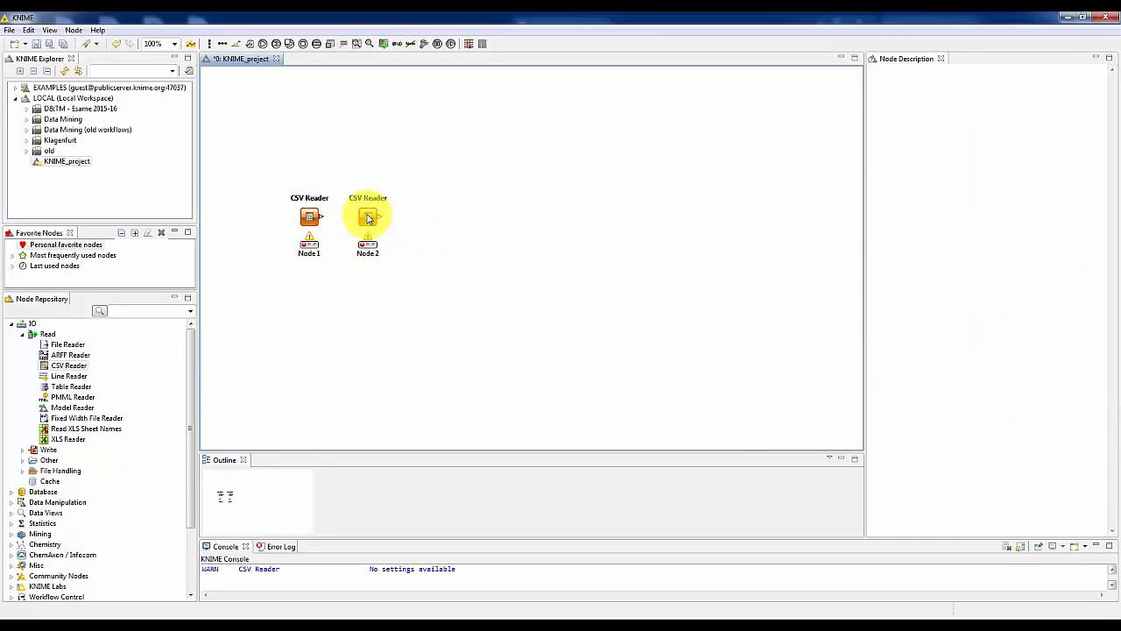
click(367, 217)
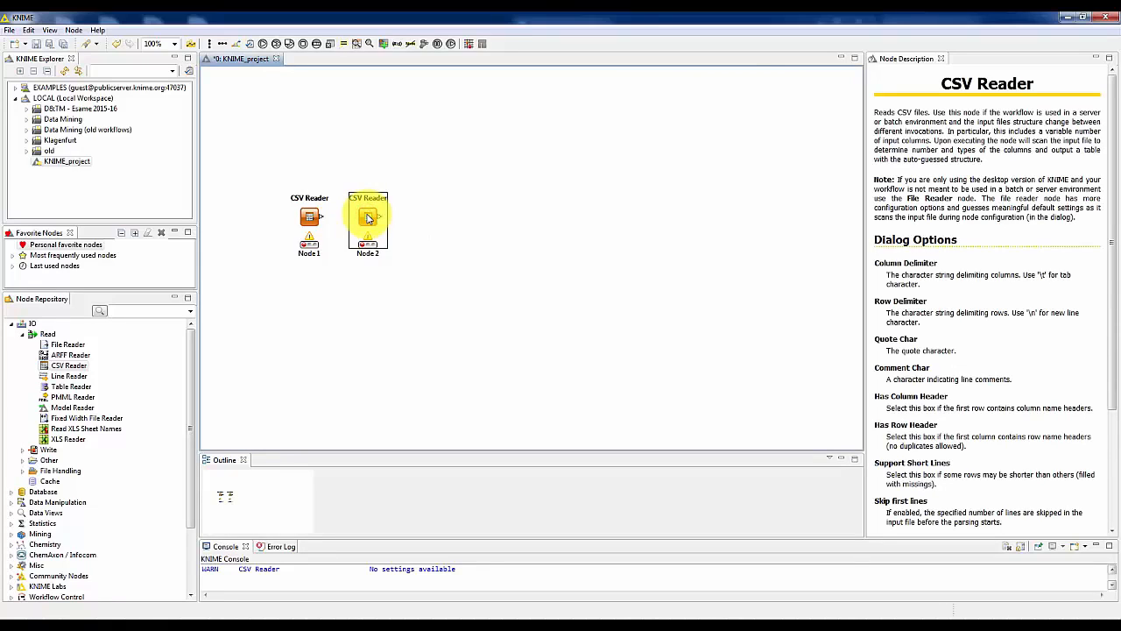
key(Delete)
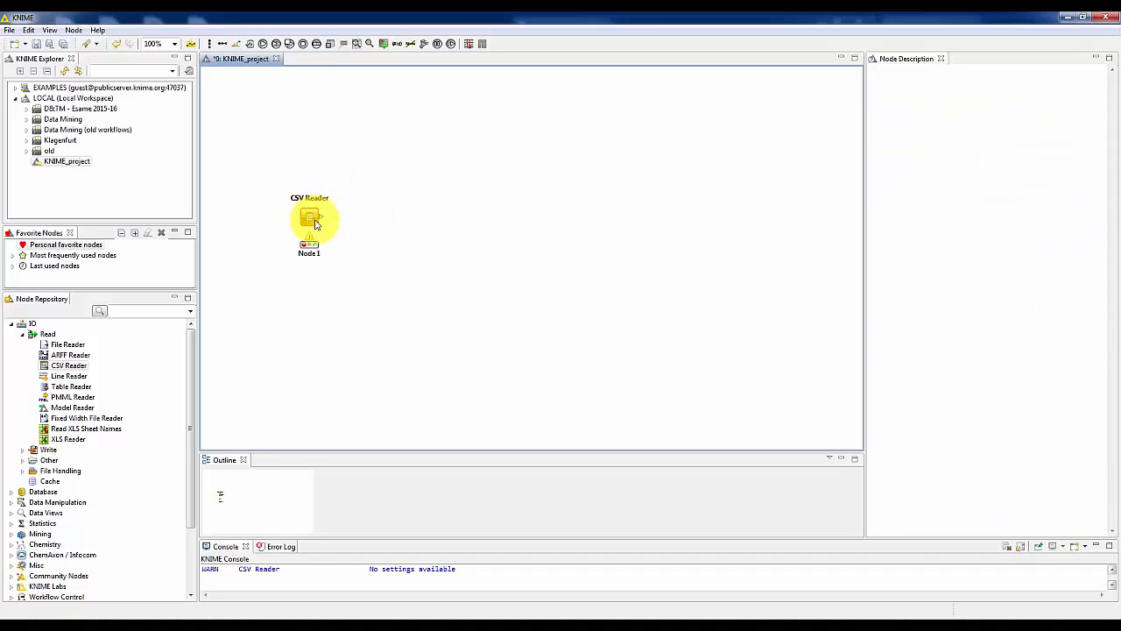
Move the CSV Reader node down and to the left on the canvas and open its configuration.
drag(309, 217, 270, 255)
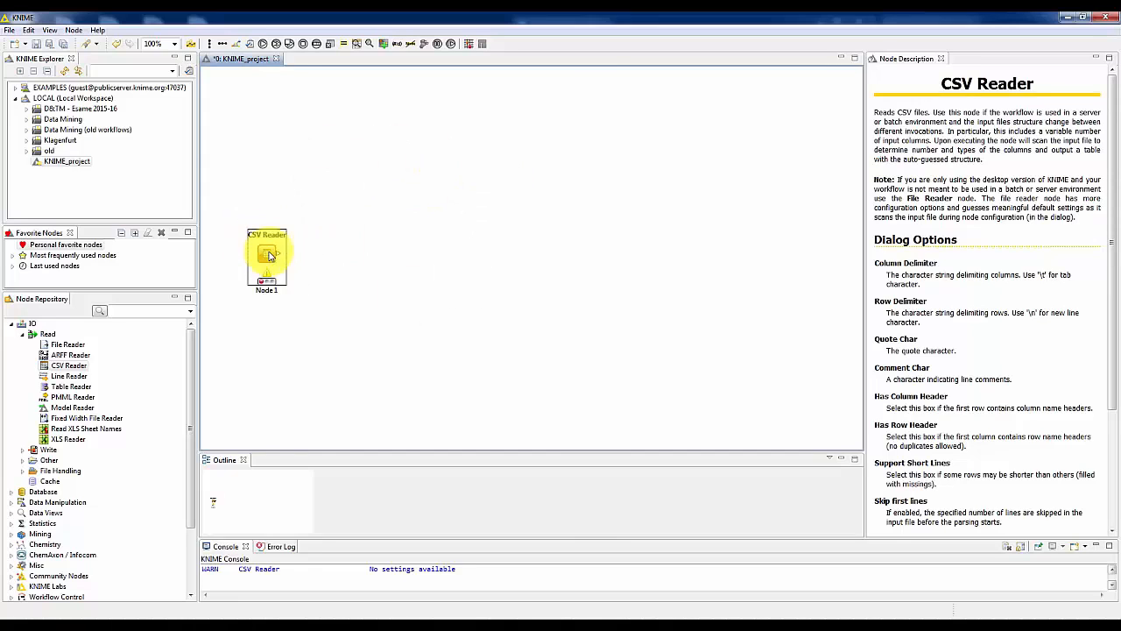
click(367, 237)
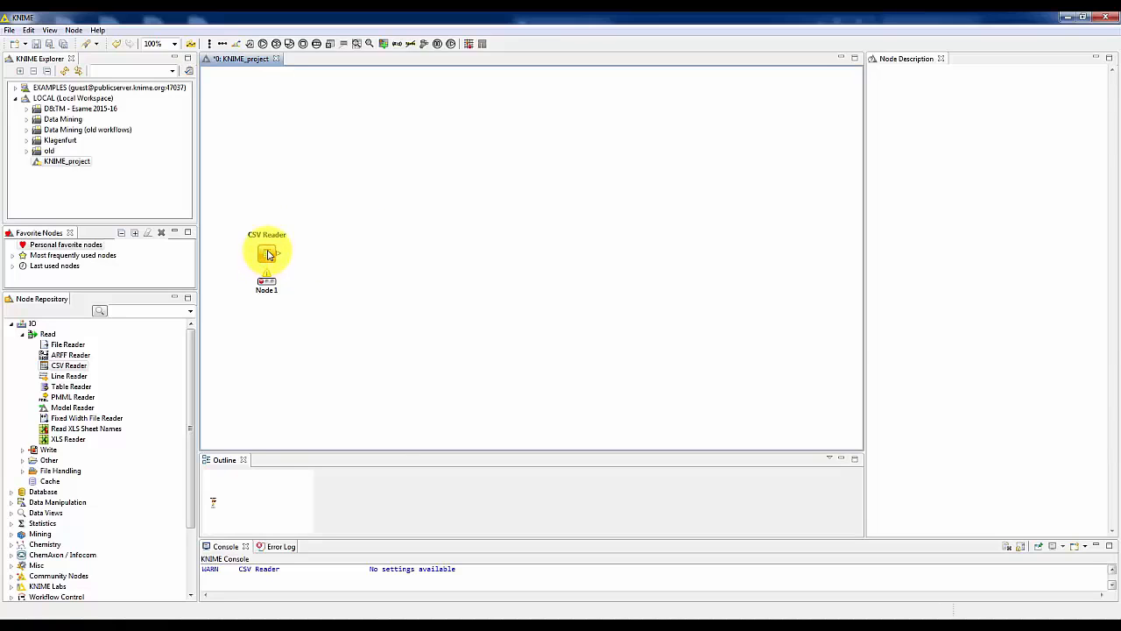
right_click(269, 255)
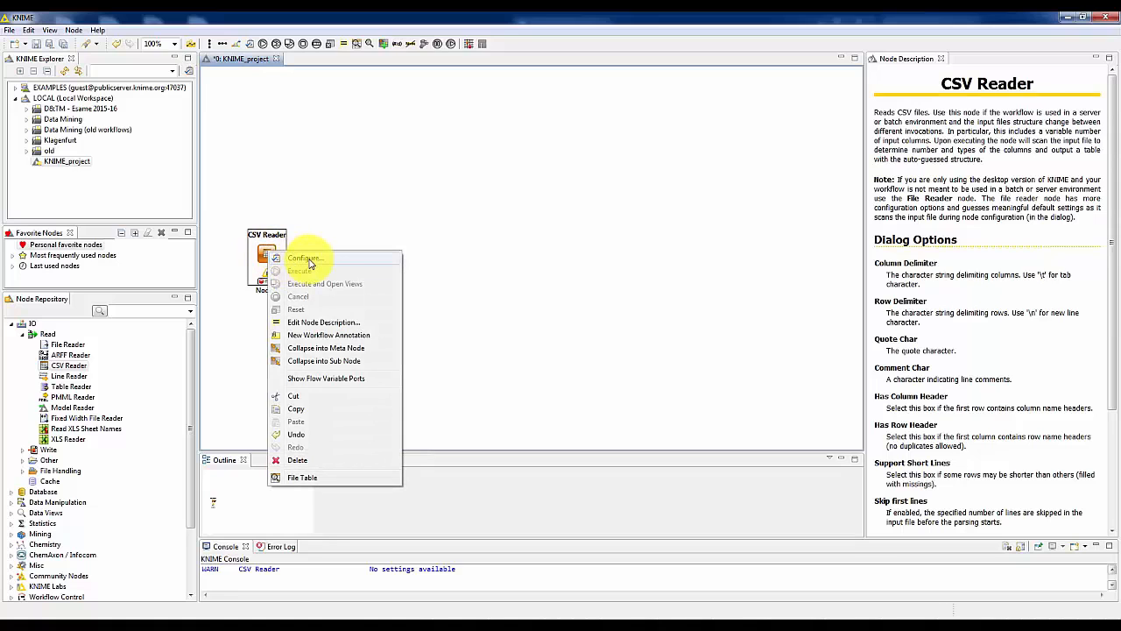
click(307, 259)
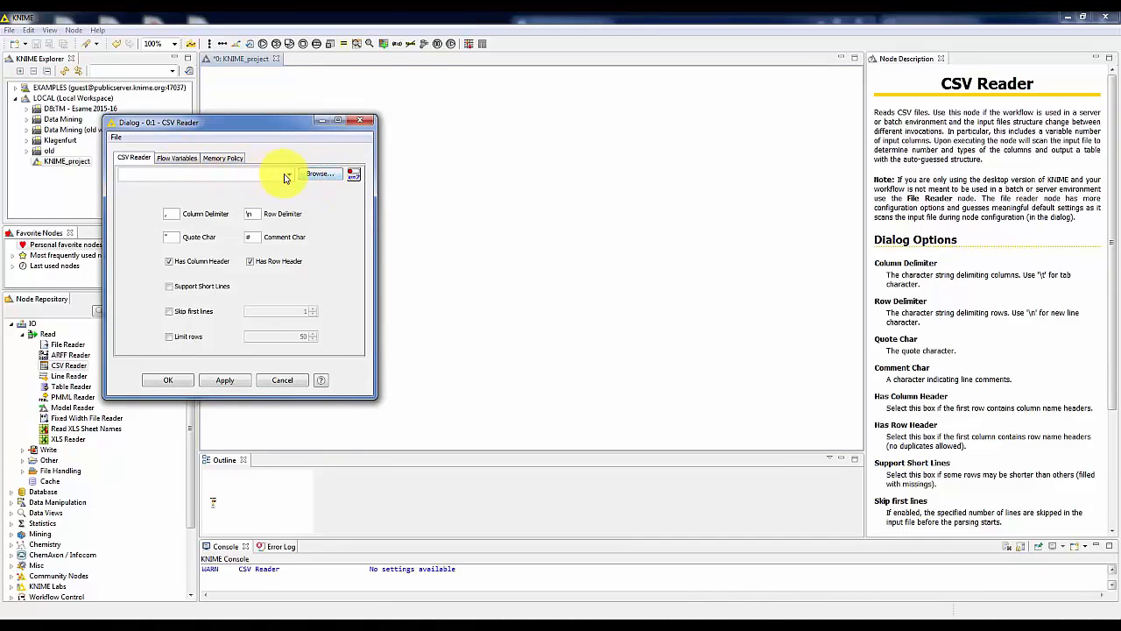
Browse for the CSV Reader's input file in the D:\Personal\LECTURES\MOOC\Datasets\classification folder.
click(316, 175)
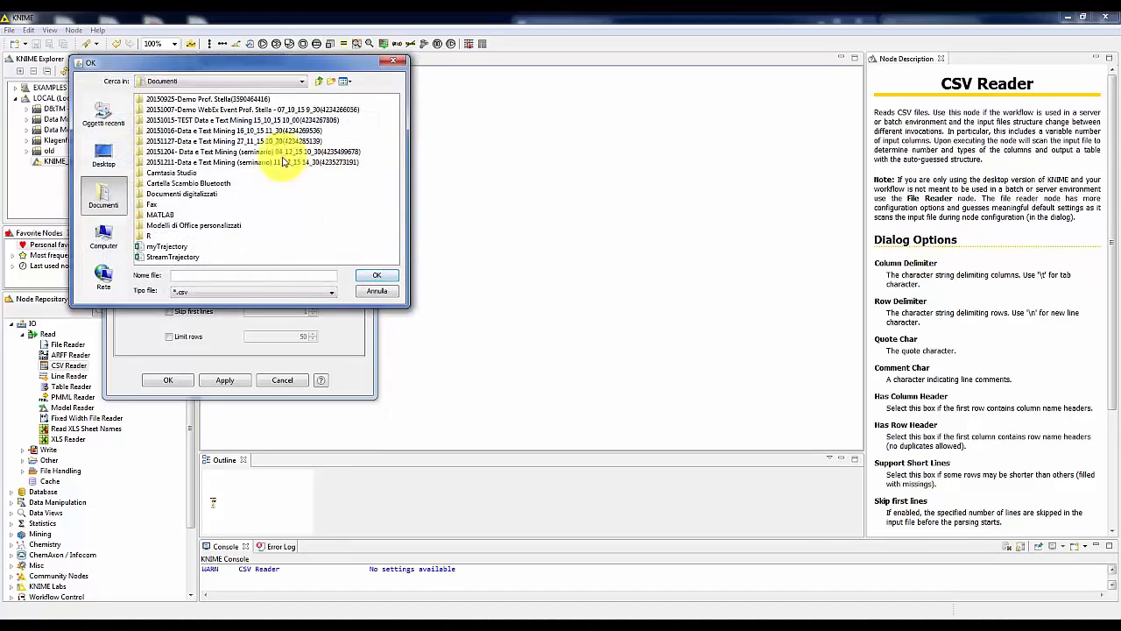
click(105, 234)
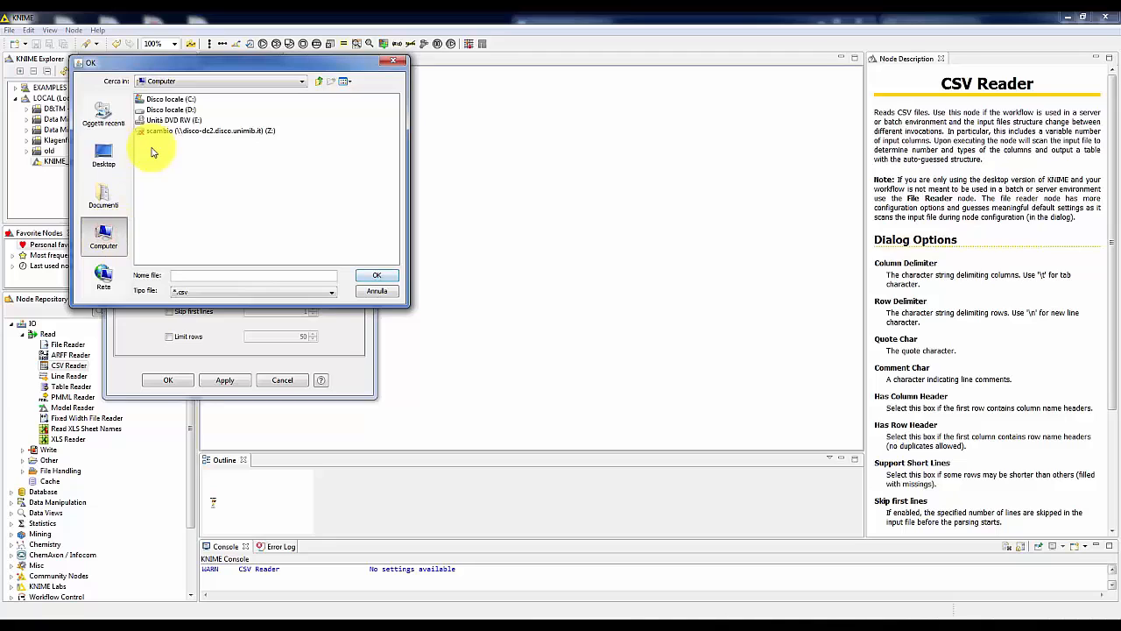
click(177, 109)
double_click(177, 110)
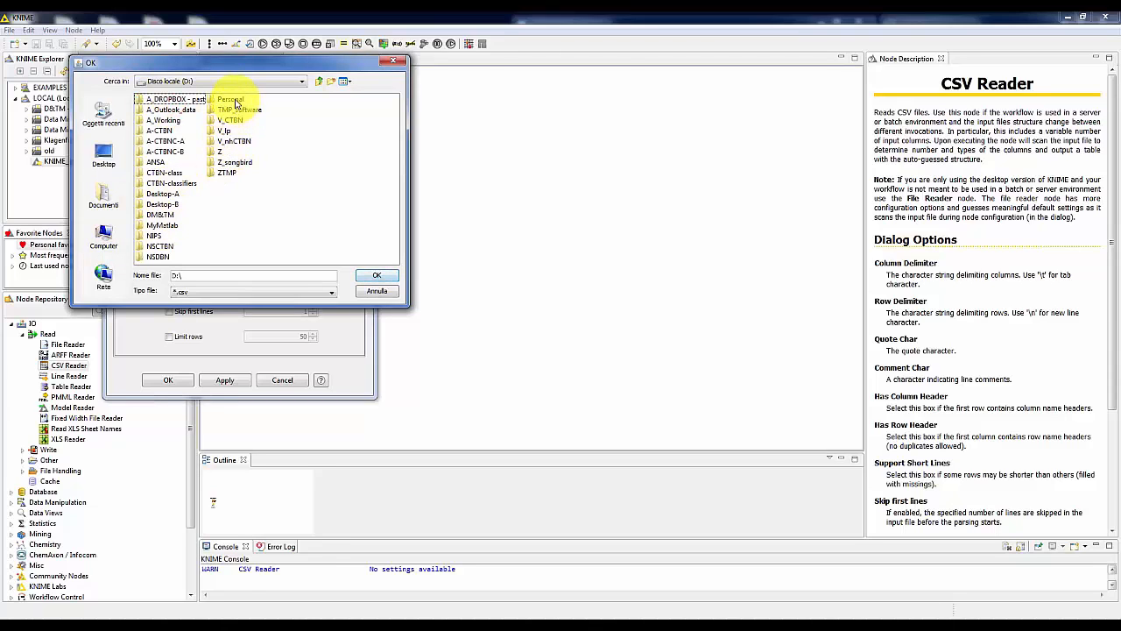
double_click(235, 100)
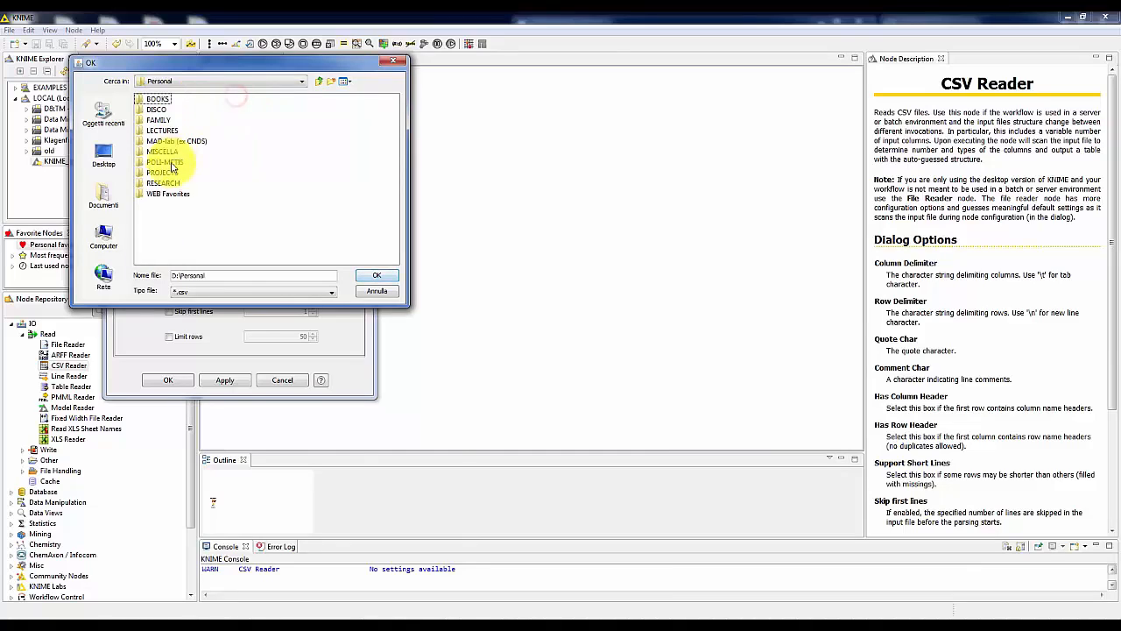
double_click(167, 131)
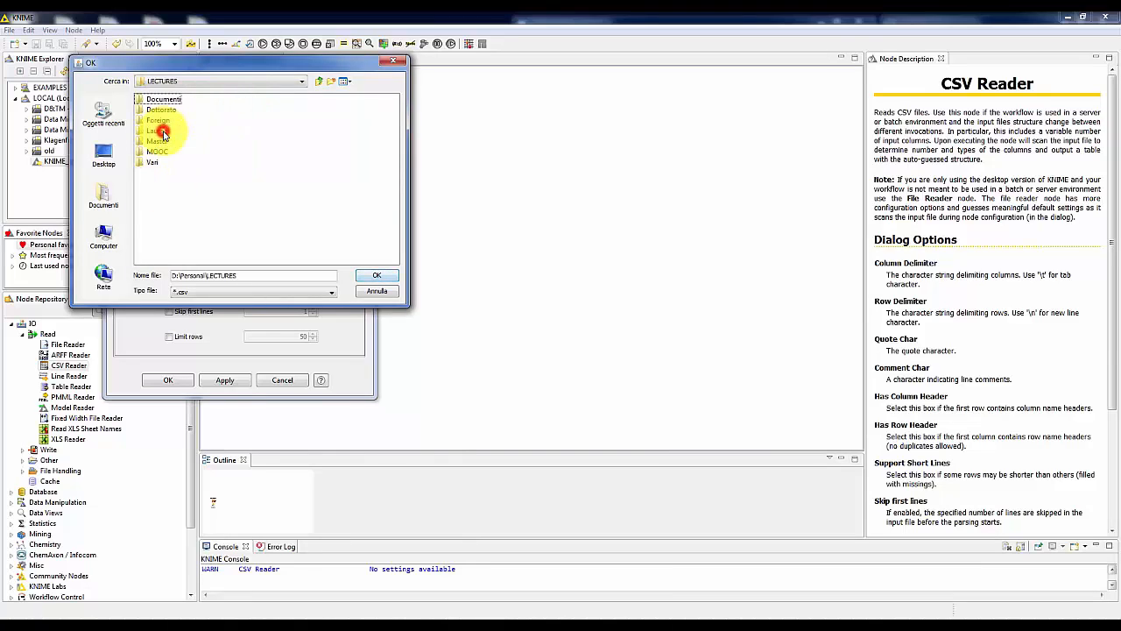
click(154, 153)
double_click(153, 153)
double_click(151, 99)
double_click(164, 120)
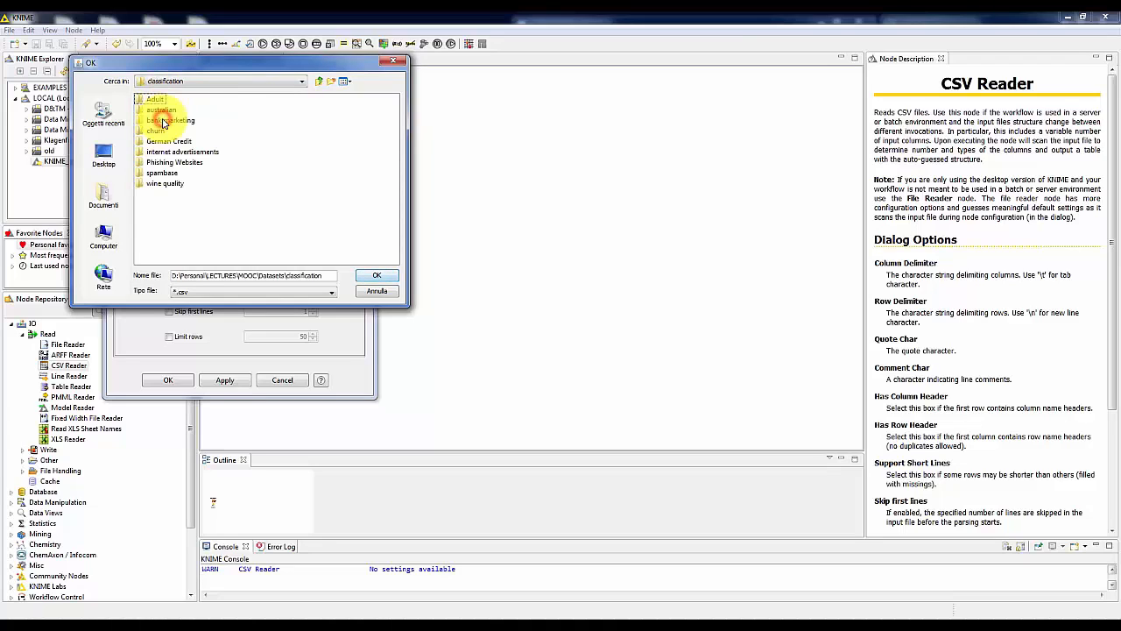
Choose Churn_yn_missing_data.csv from the churn folder as input, disable Has Row Header and accept the CSV Reader settings.
double_click(155, 131)
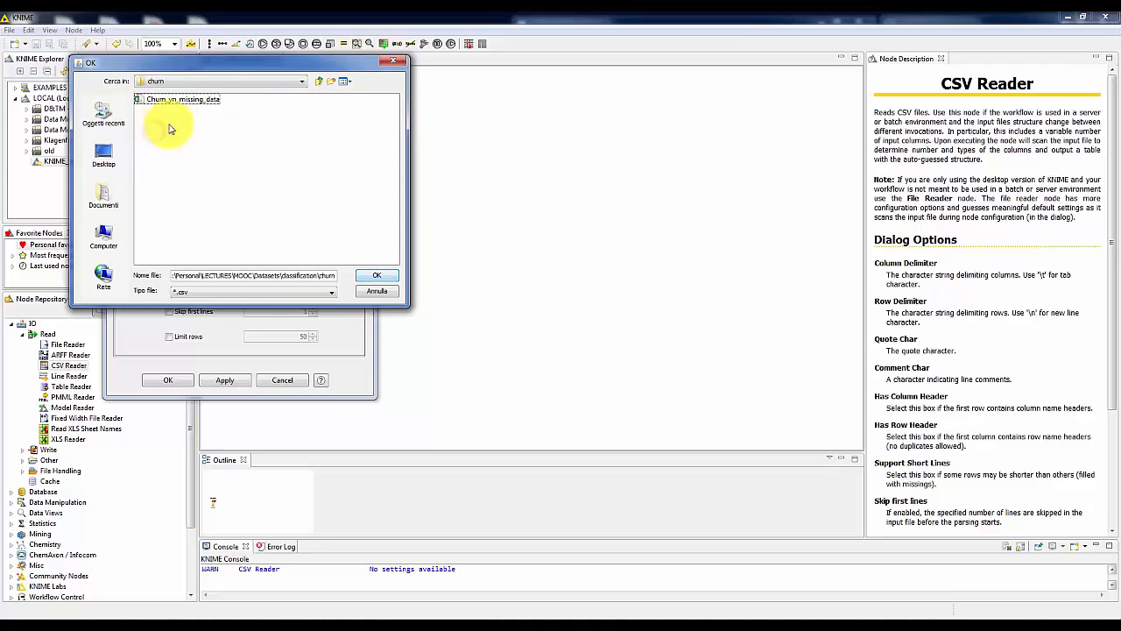
click(182, 99)
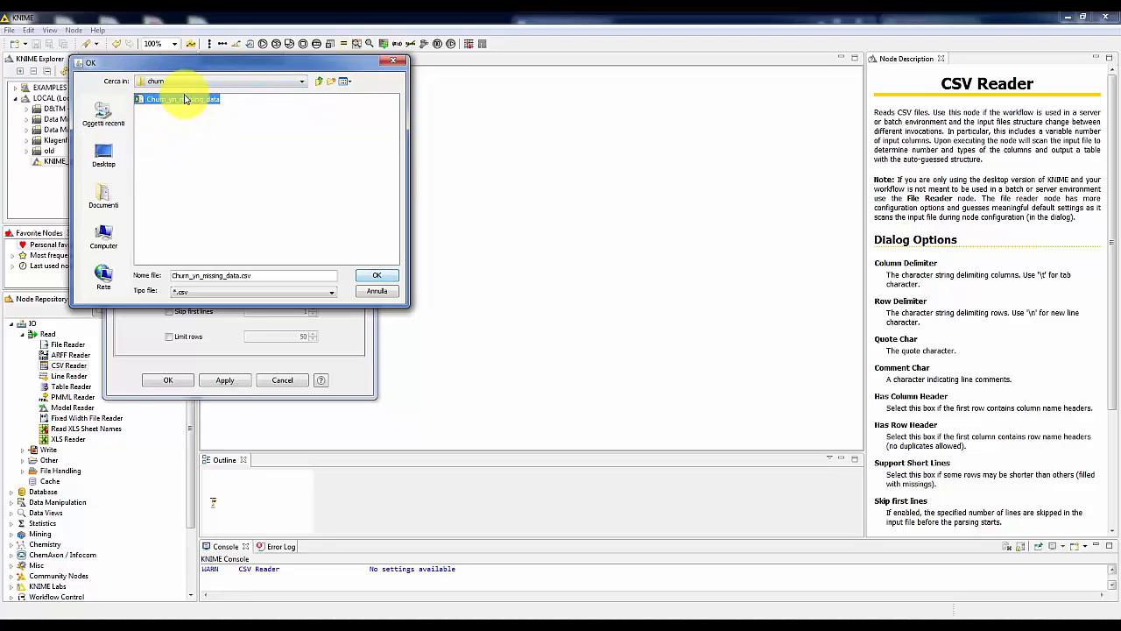
click(376, 277)
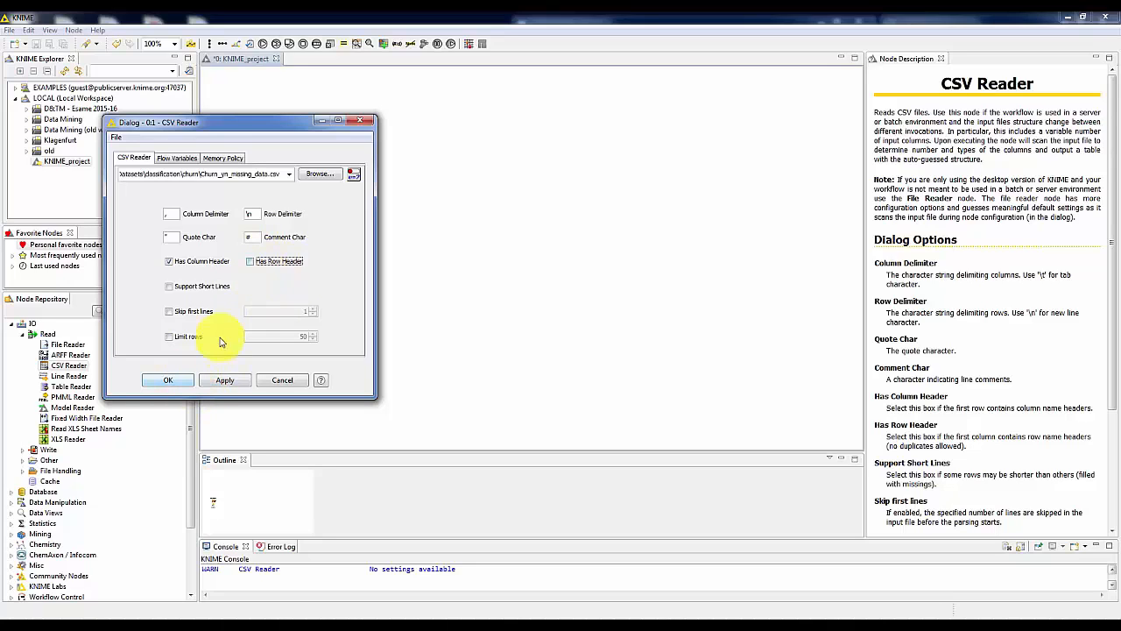
click(179, 378)
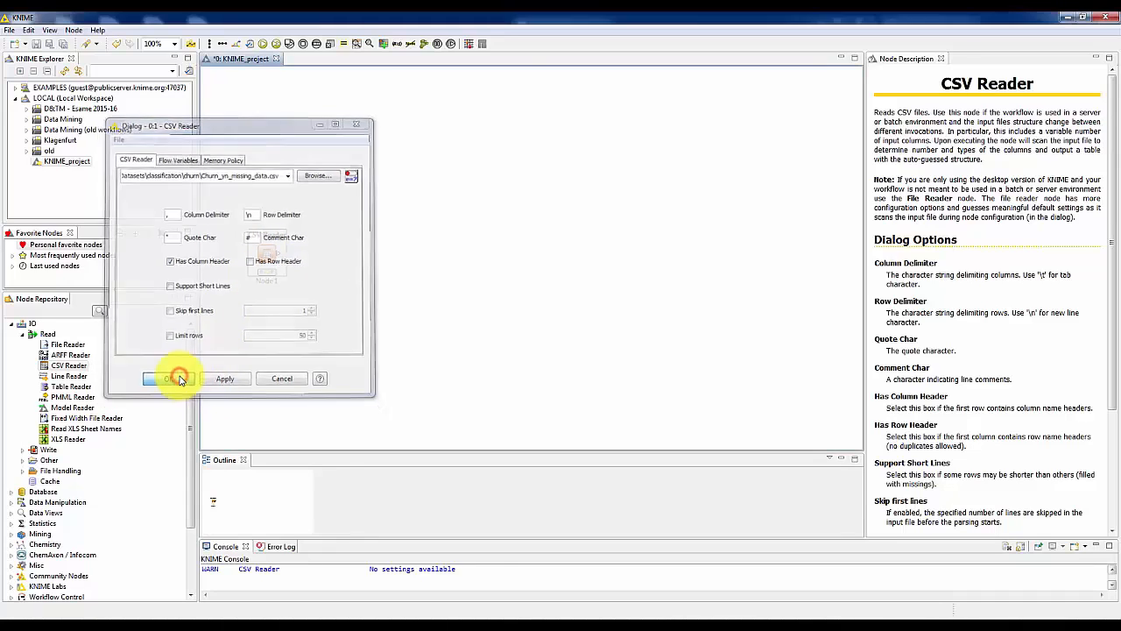
Execute the CSV Reader node to read the churn data file.
click(282, 328)
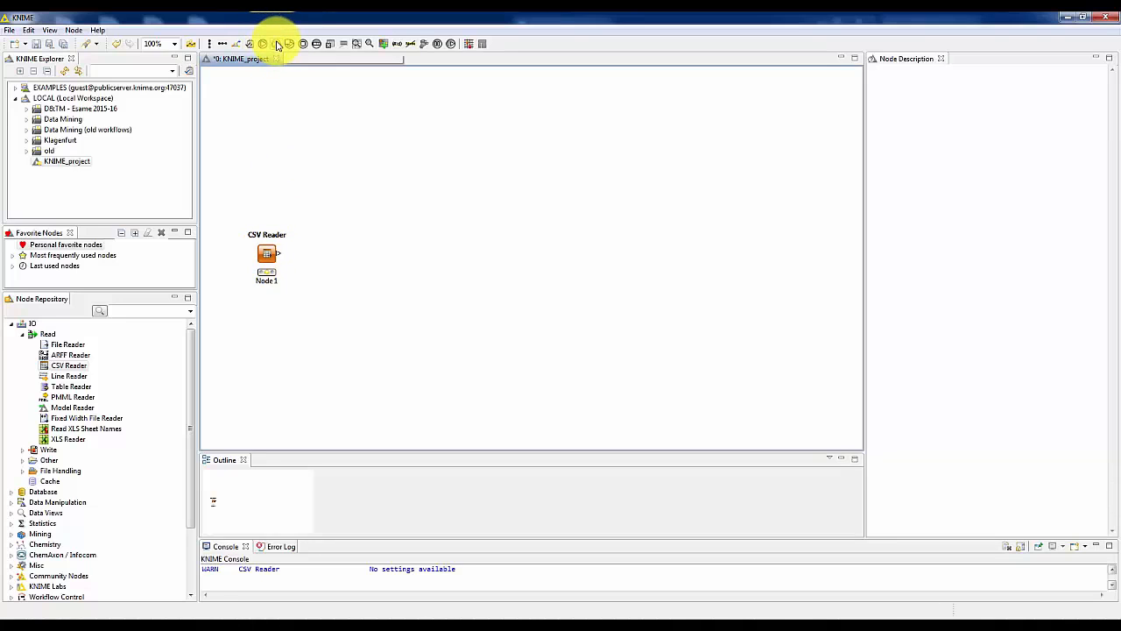
right_click(268, 255)
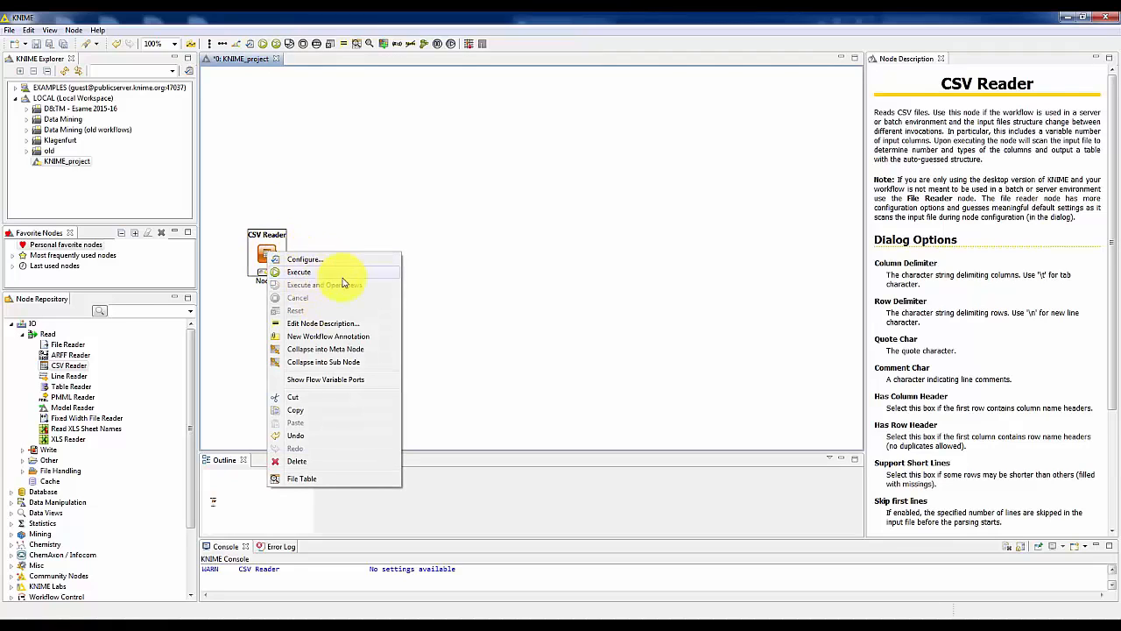
click(301, 274)
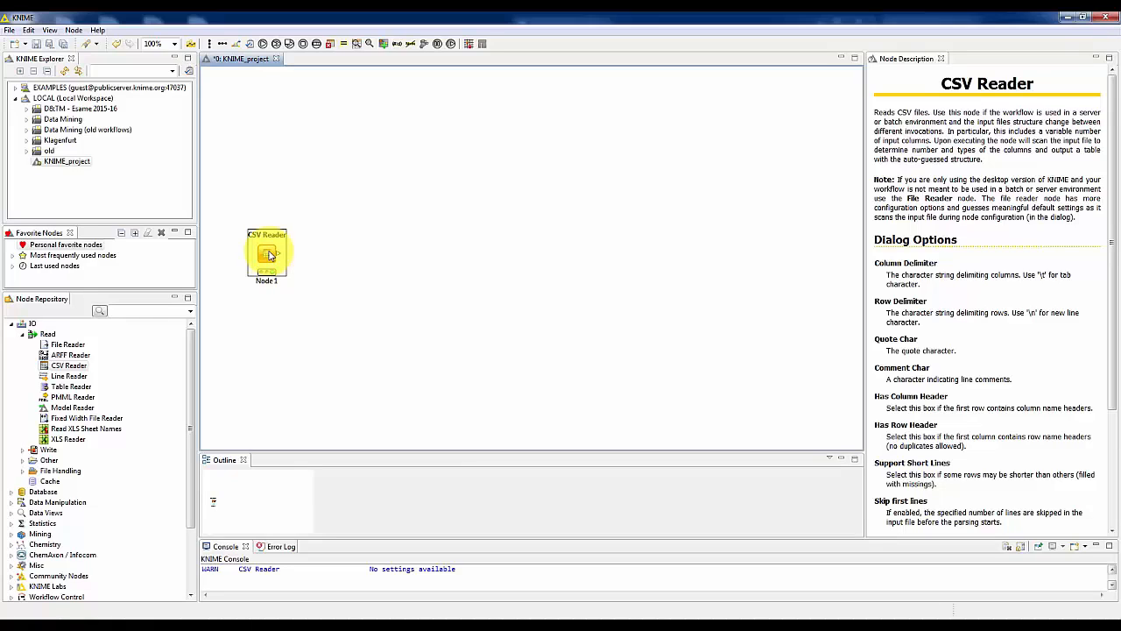
Examine the CSV Reader's output File Table in an enlarged window, and close it.
right_click(270, 253)
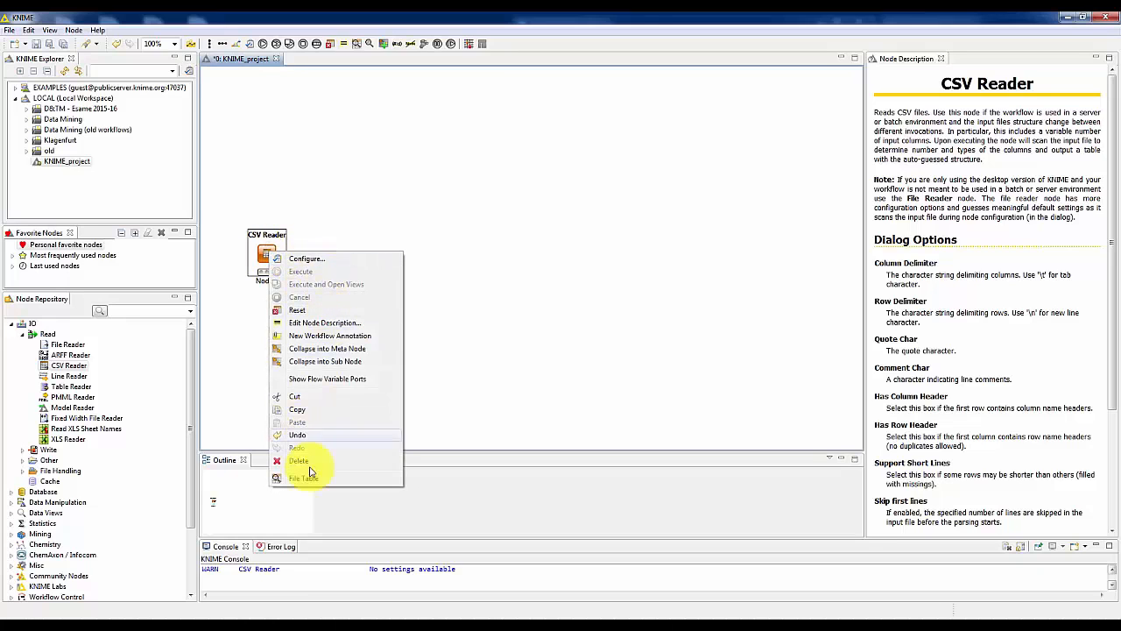
click(304, 478)
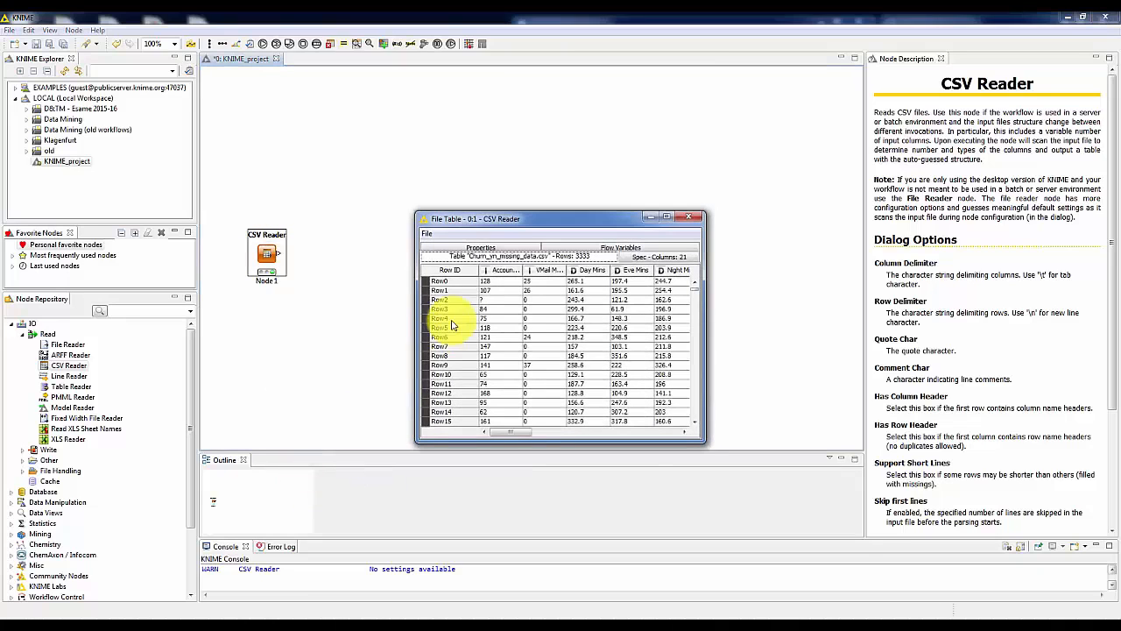
drag(508, 220, 315, 120)
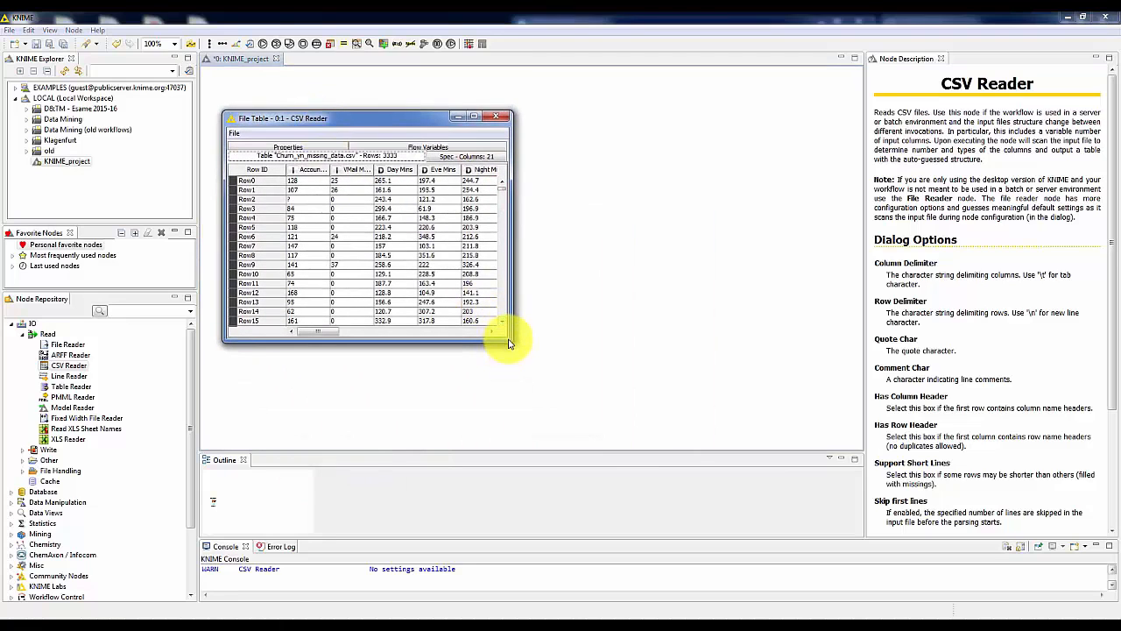
drag(506, 339, 794, 409)
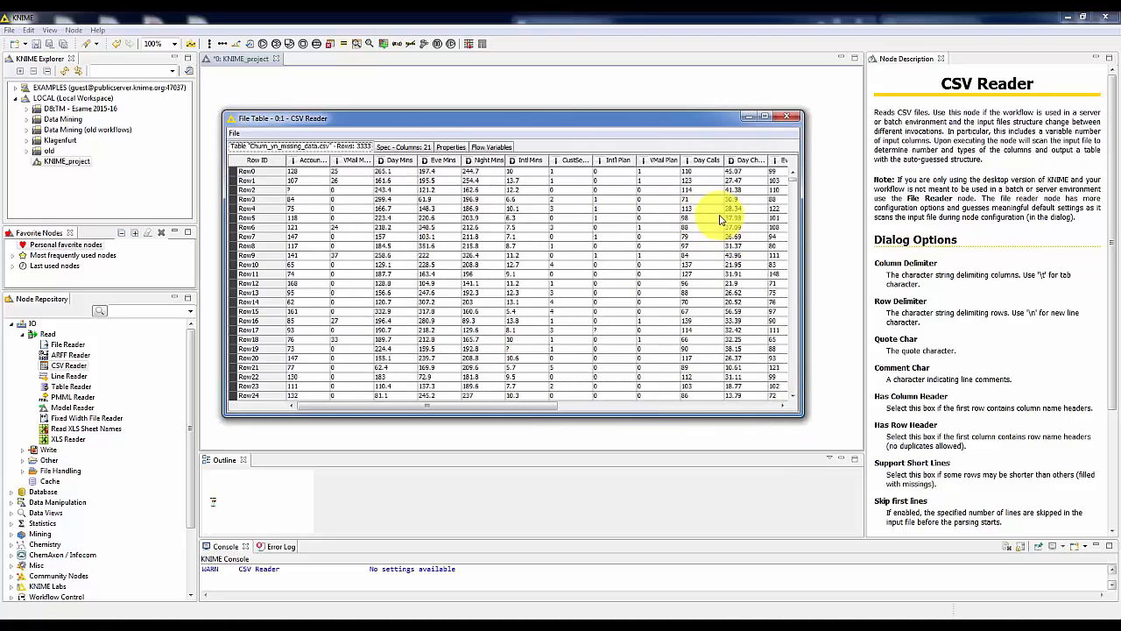
click(788, 118)
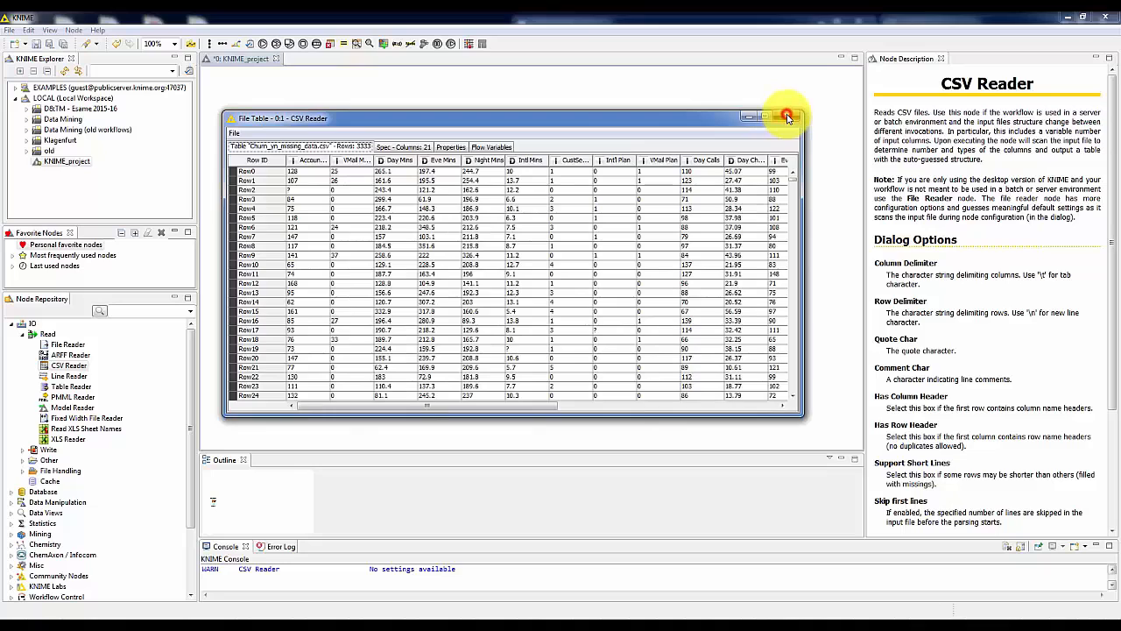
click(332, 202)
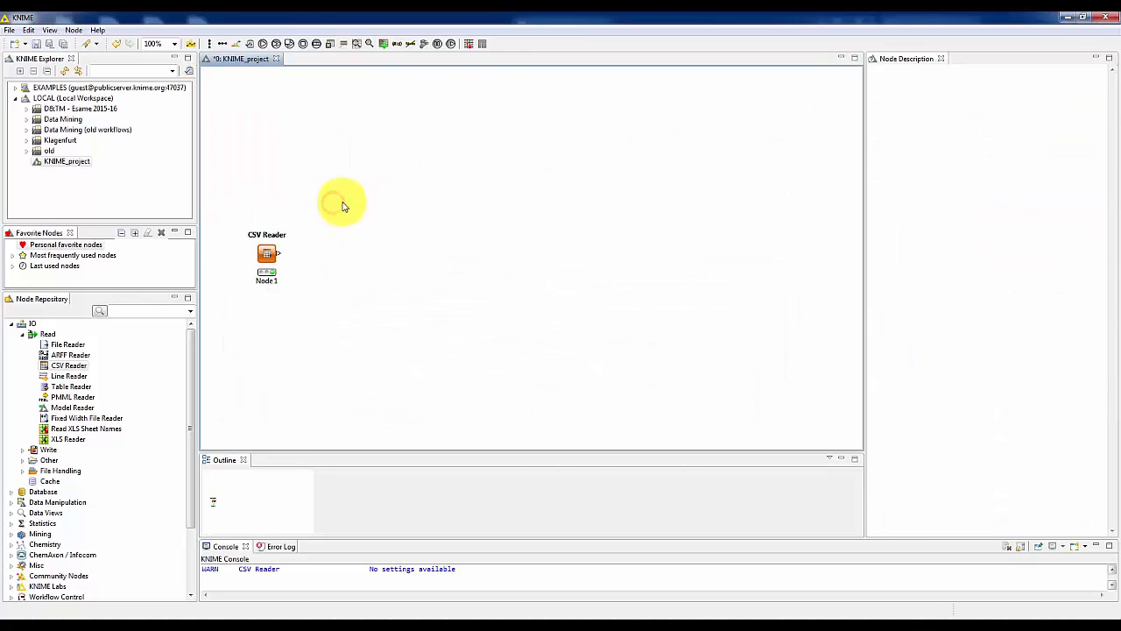
click(281, 263)
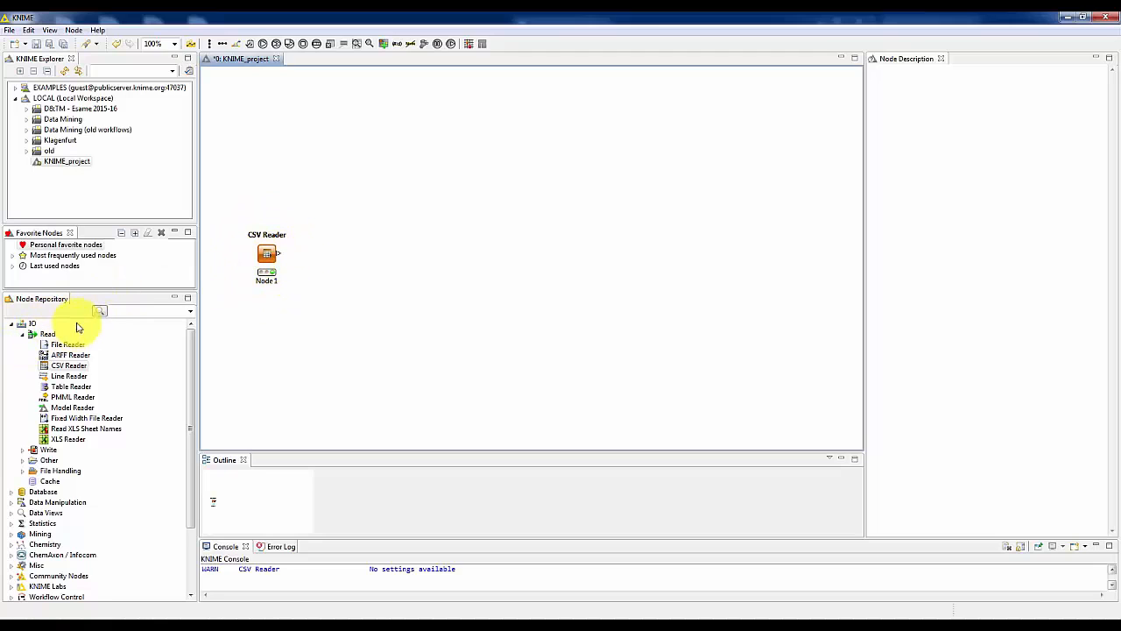
Find the Interactive Table node by searching for "interactive tab" and place it above and to the right of the CSV Reader.
click(137, 314)
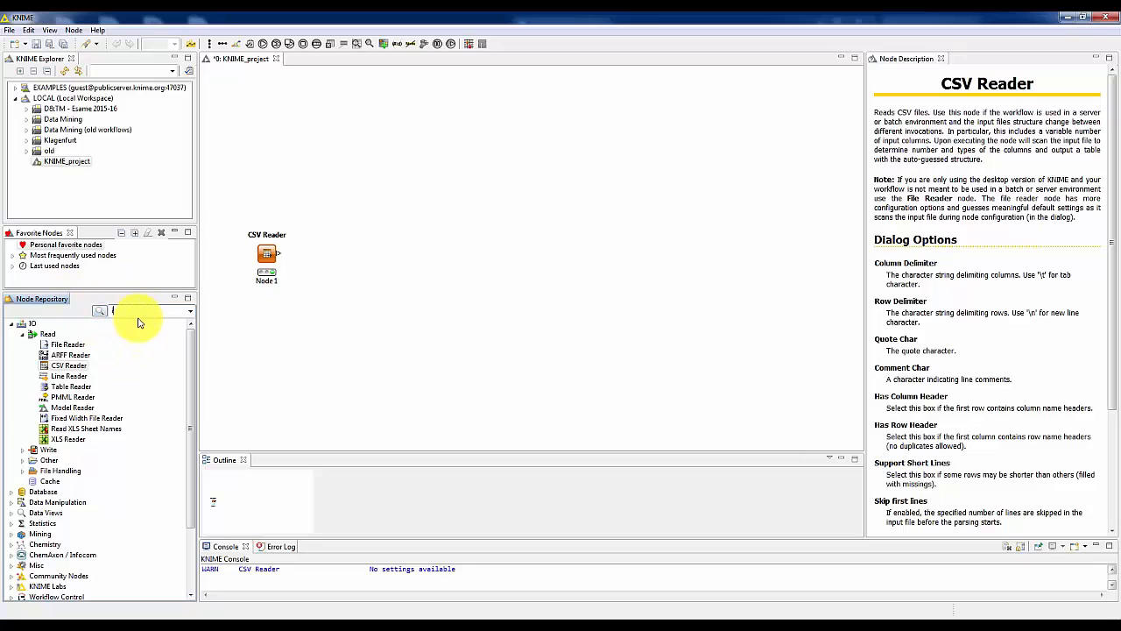
text(interactiv)
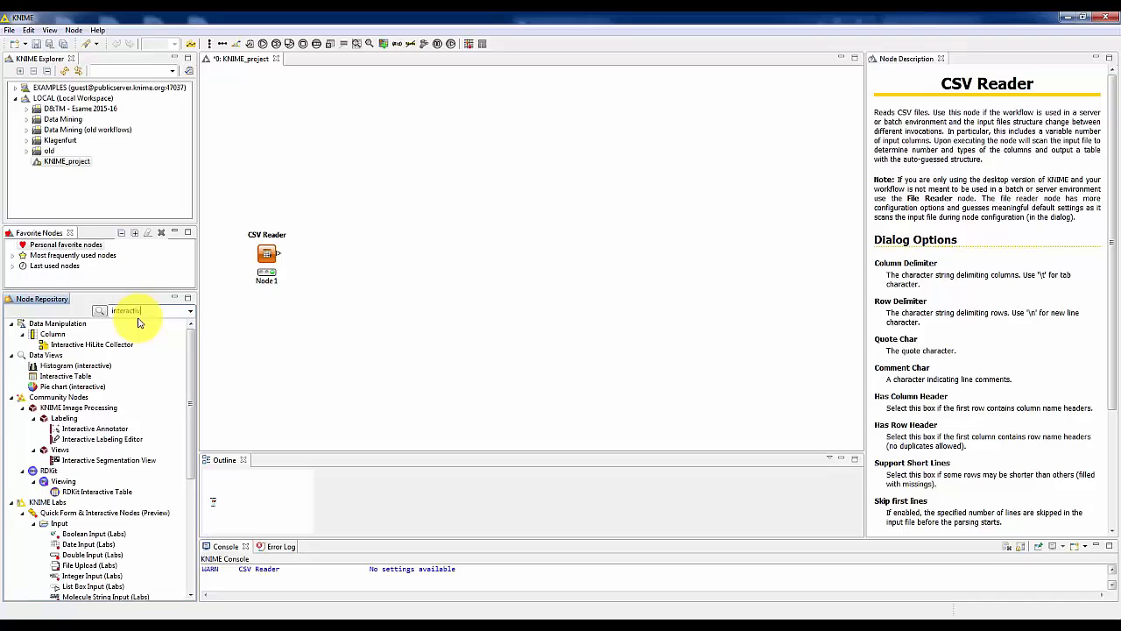
text(e tab)
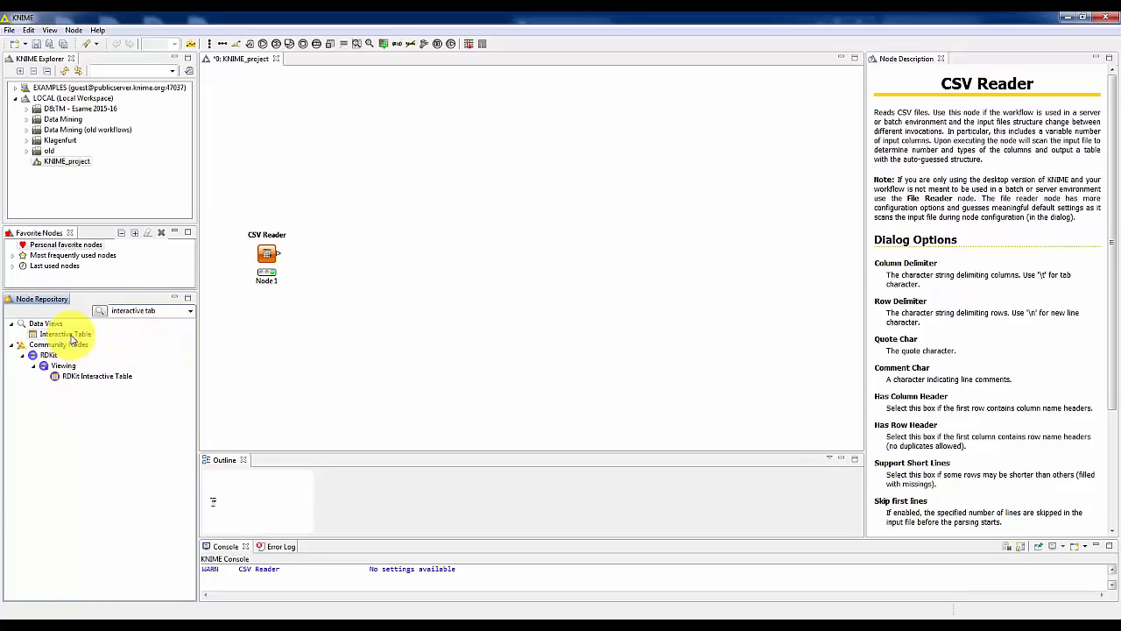
click(72, 335)
drag(70, 339, 398, 196)
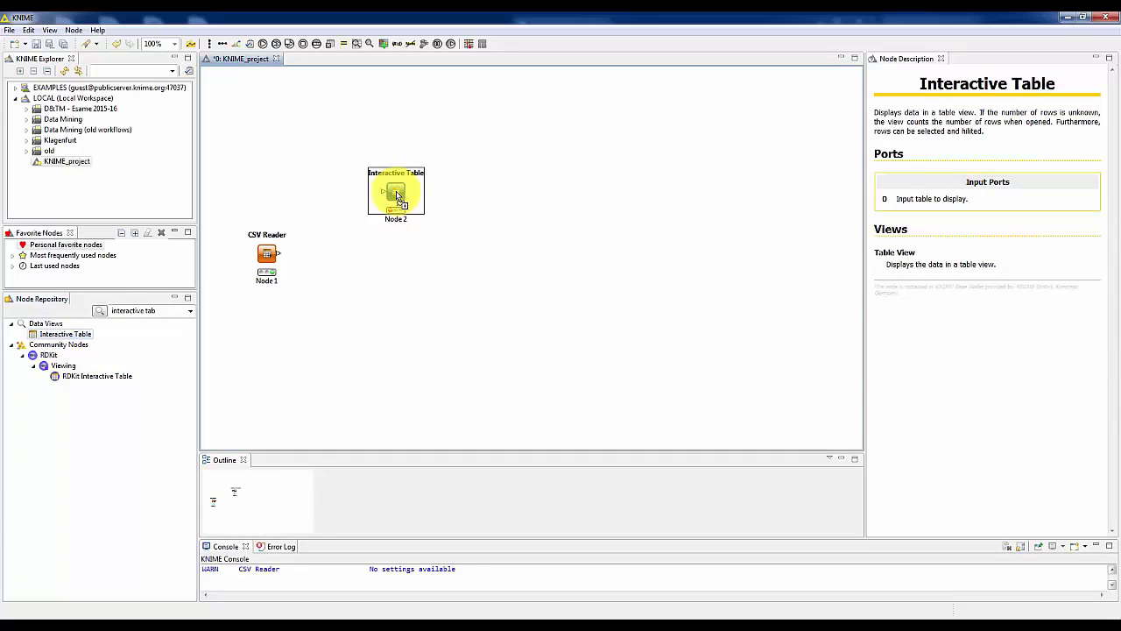
click(388, 305)
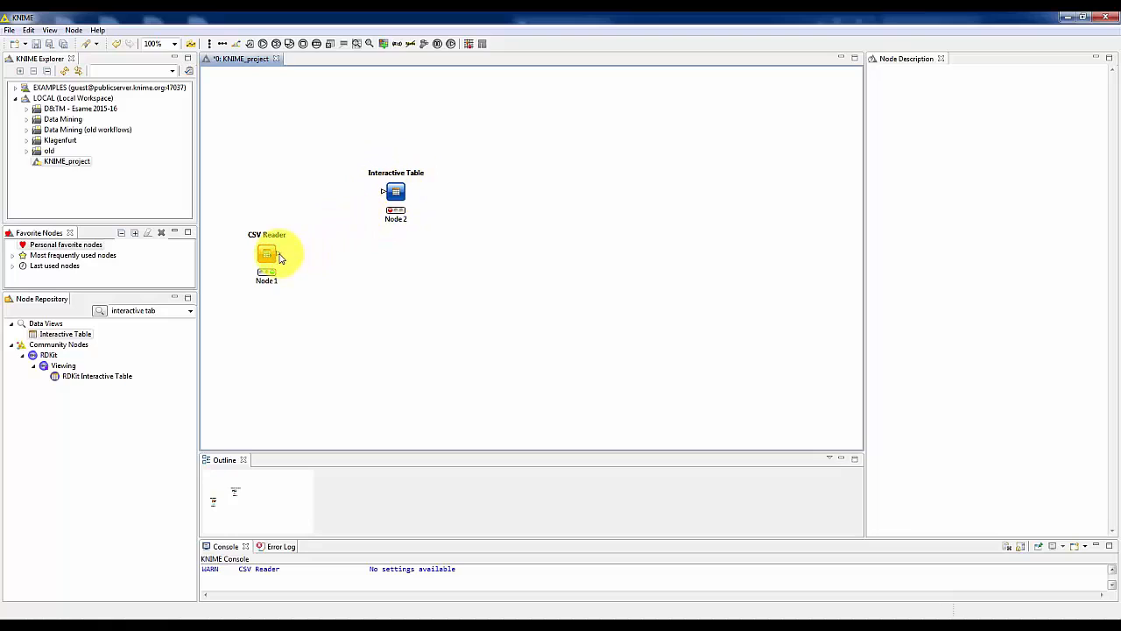
Connect the CSV Reader's output port to the Interactive Table's input port and execute the Interactive Table node.
mouse_move(280, 257)
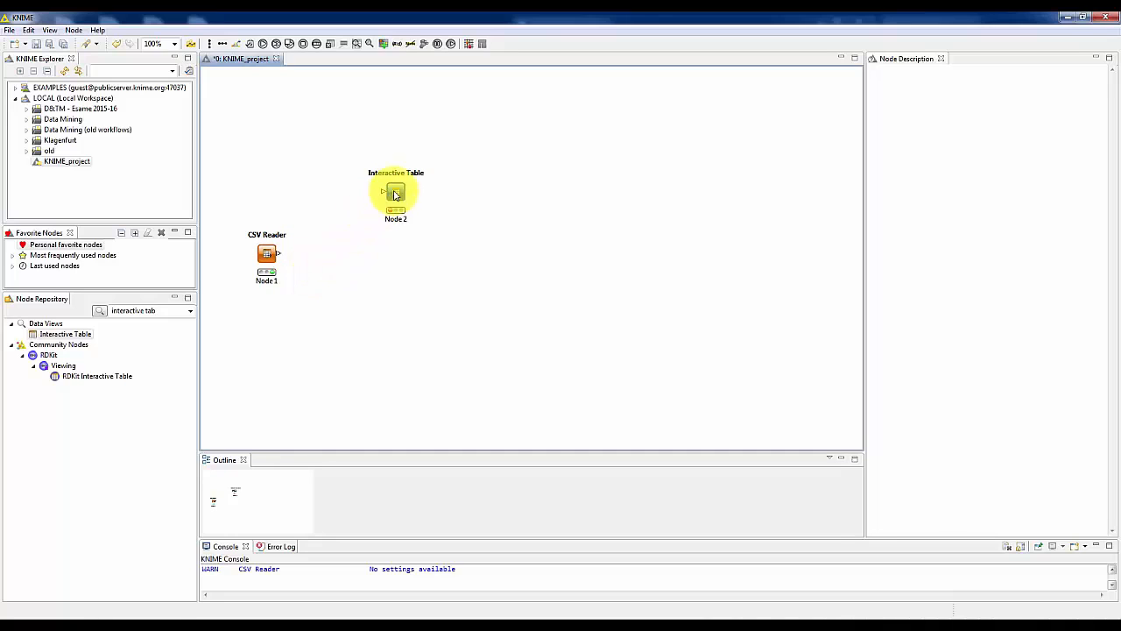
click(278, 255)
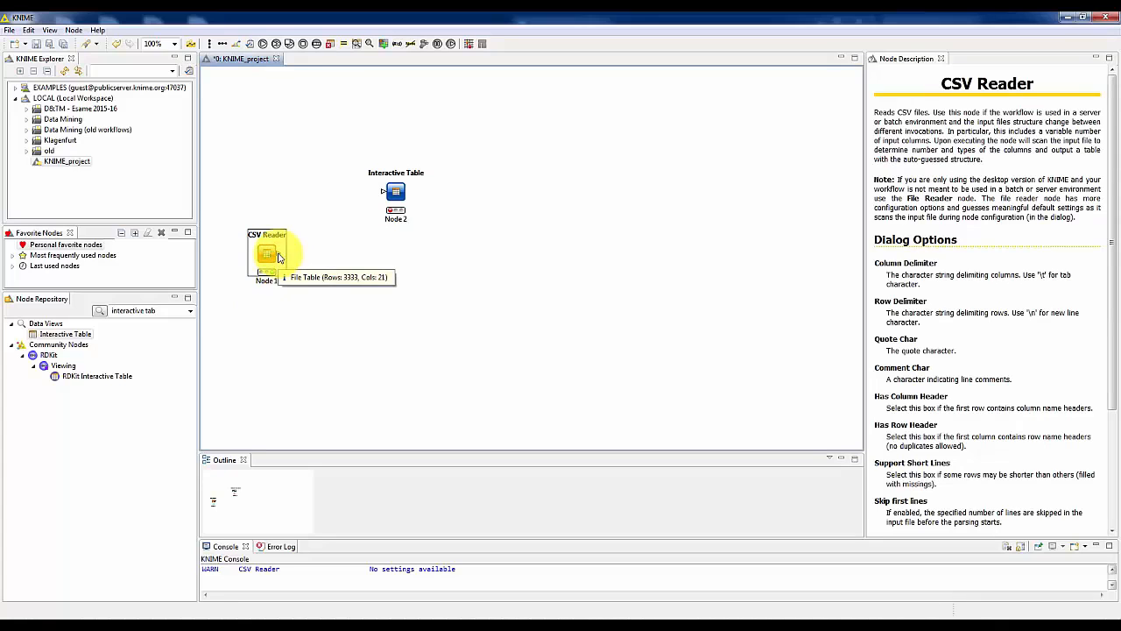
drag(278, 256, 382, 195)
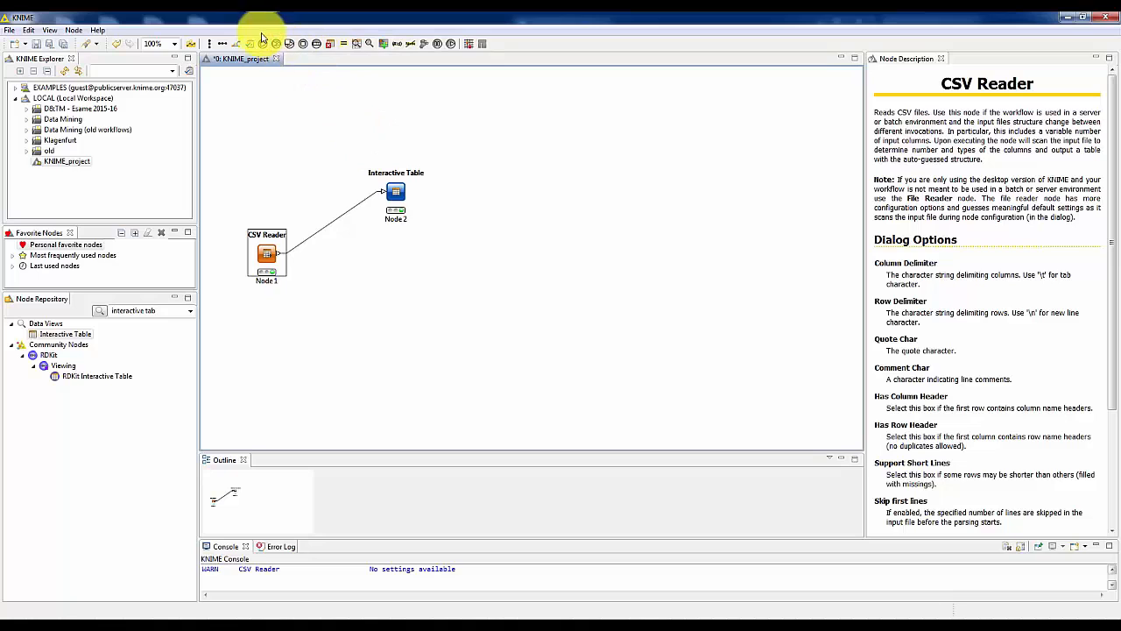
Examine the churn data in the Interactive Table's Table View, widening the window to show more columns, and close it.
right_click(396, 193)
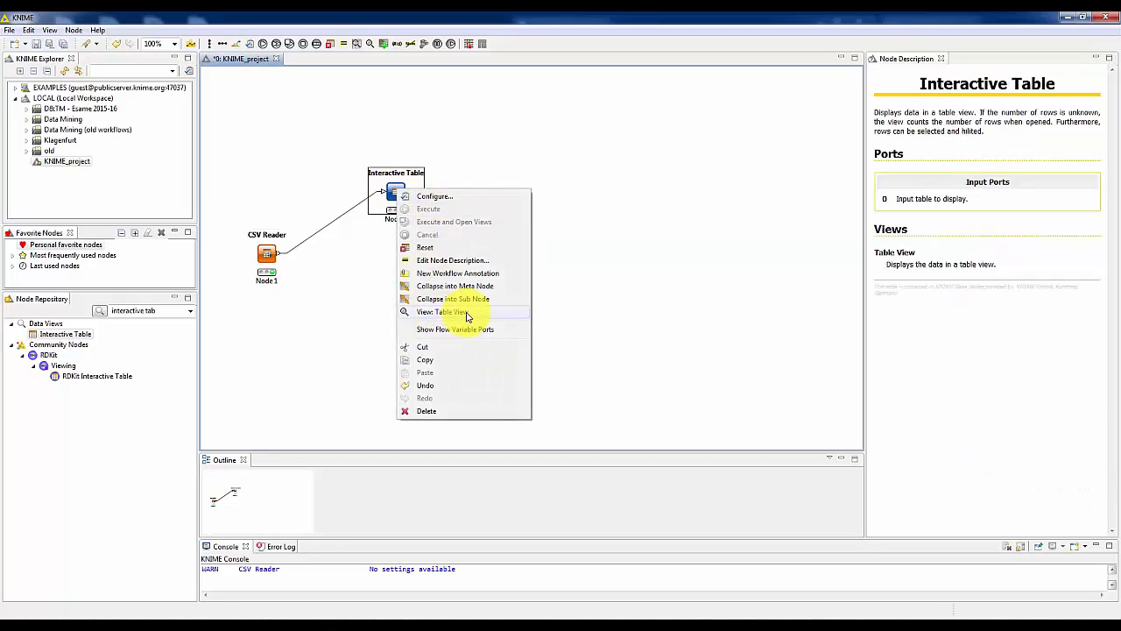
click(467, 313)
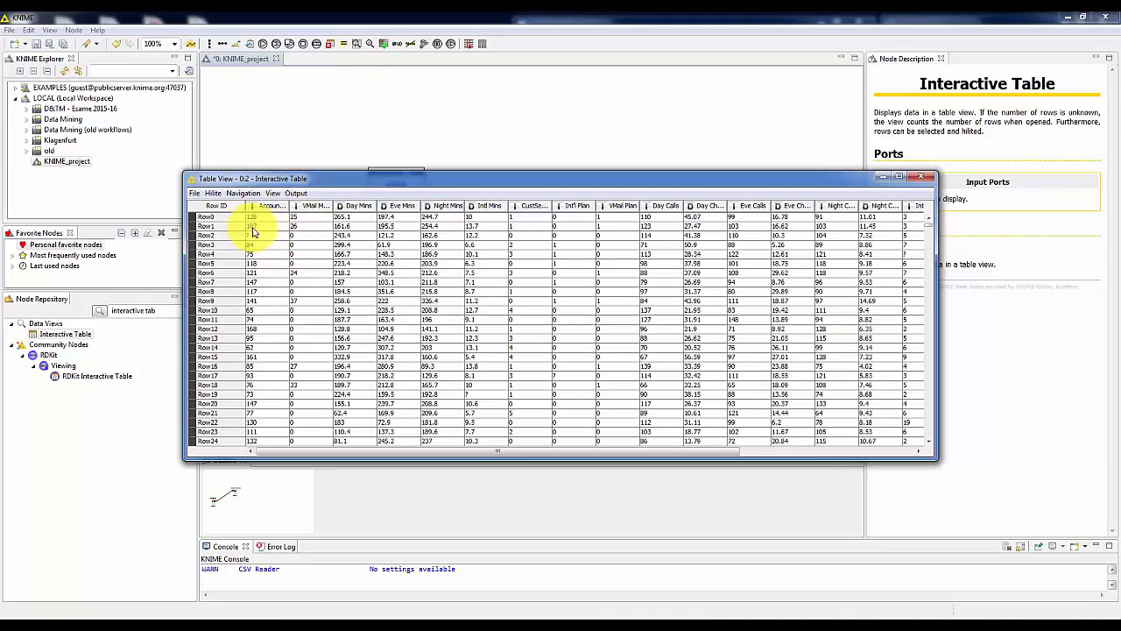
click(382, 272)
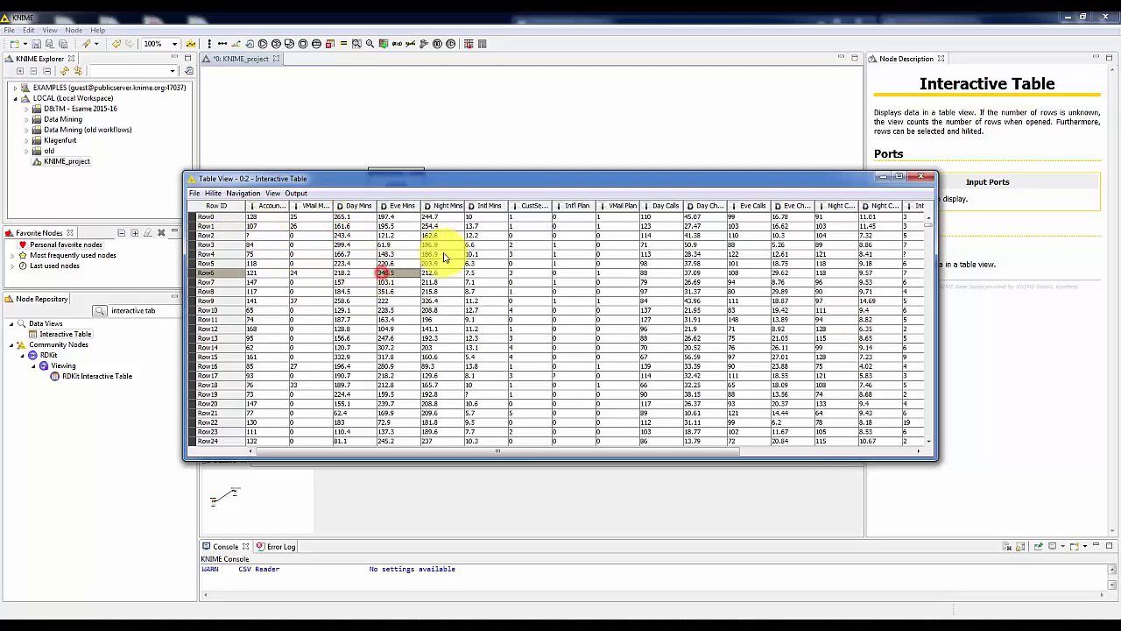
click(555, 282)
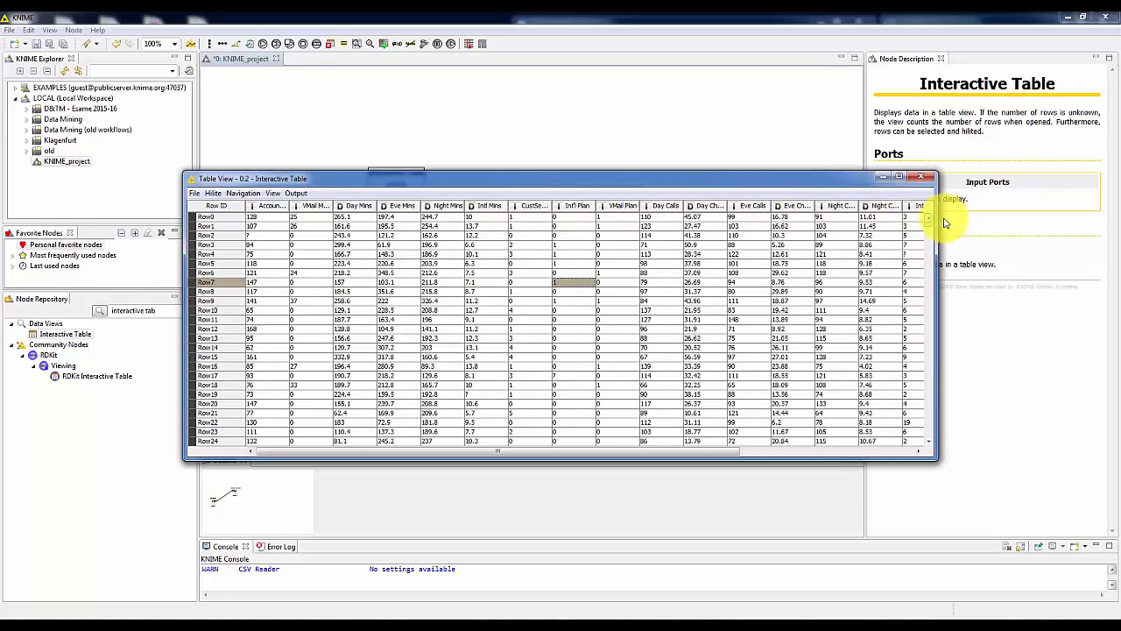
drag(935, 214, 1031, 175)
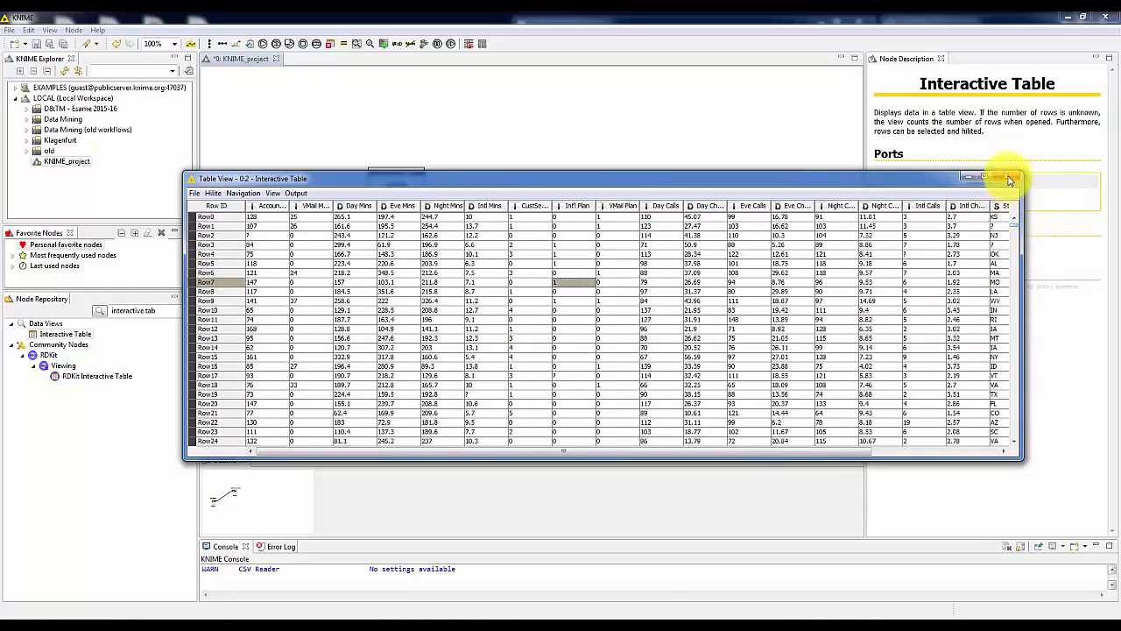
click(1007, 177)
click(358, 279)
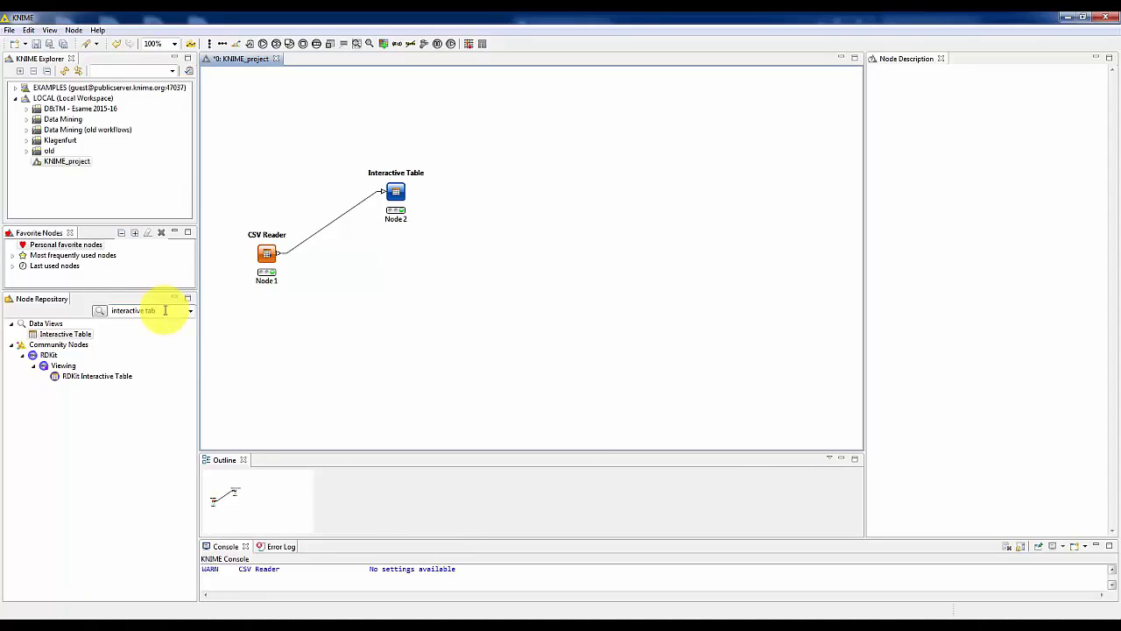
Find the Statistics node by searching for "statist" and place it directly below the Interactive Table node.
click(56, 301)
text(statist)
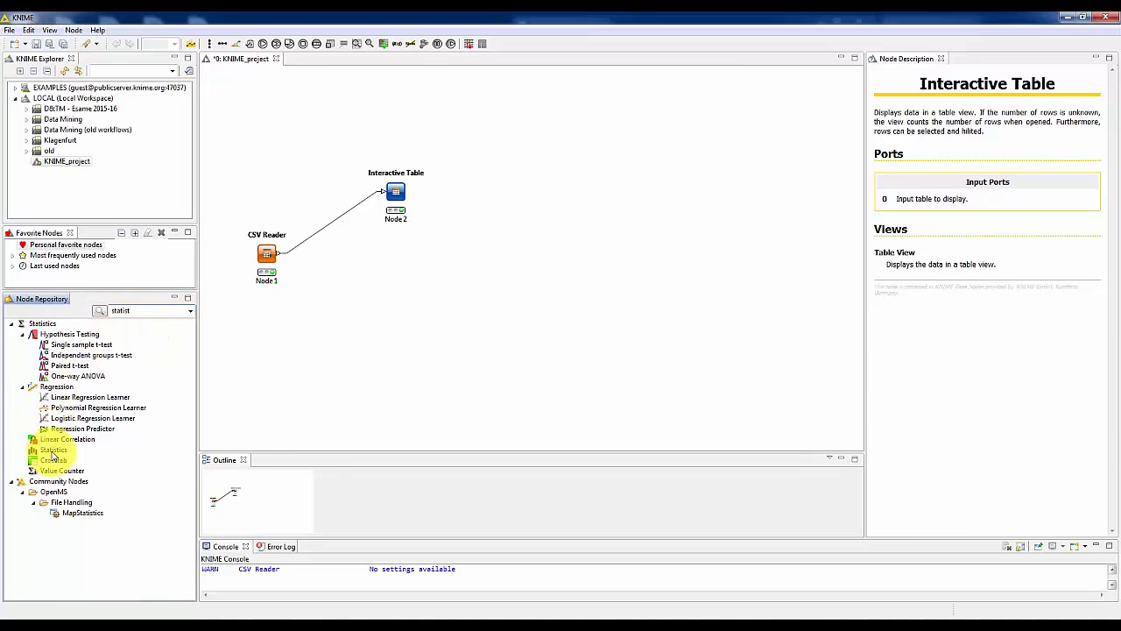
click(53, 451)
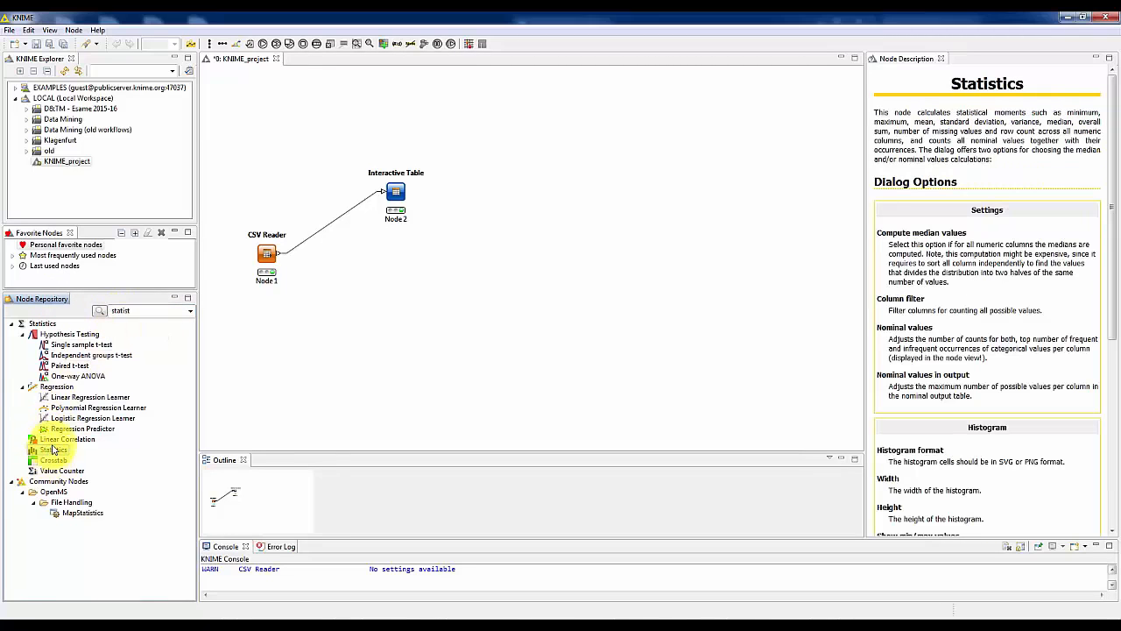
drag(50, 452, 398, 300)
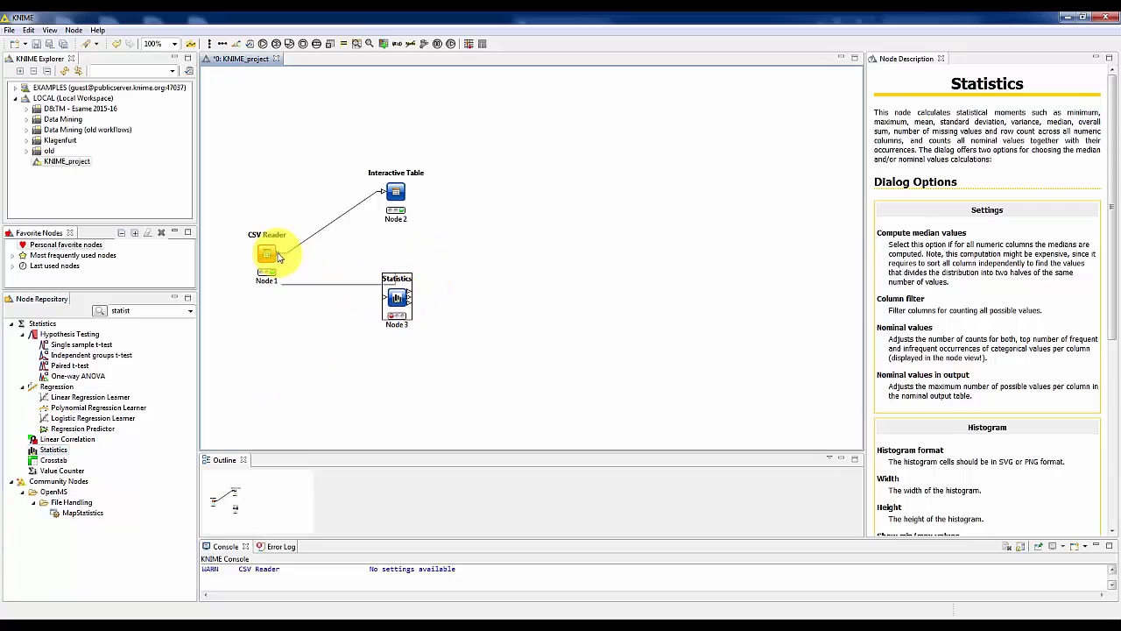
Connect the CSV Reader's output port to the Statistics node's input port, and execute the Statistics node with its views opened.
click(278, 257)
drag(281, 254, 391, 298)
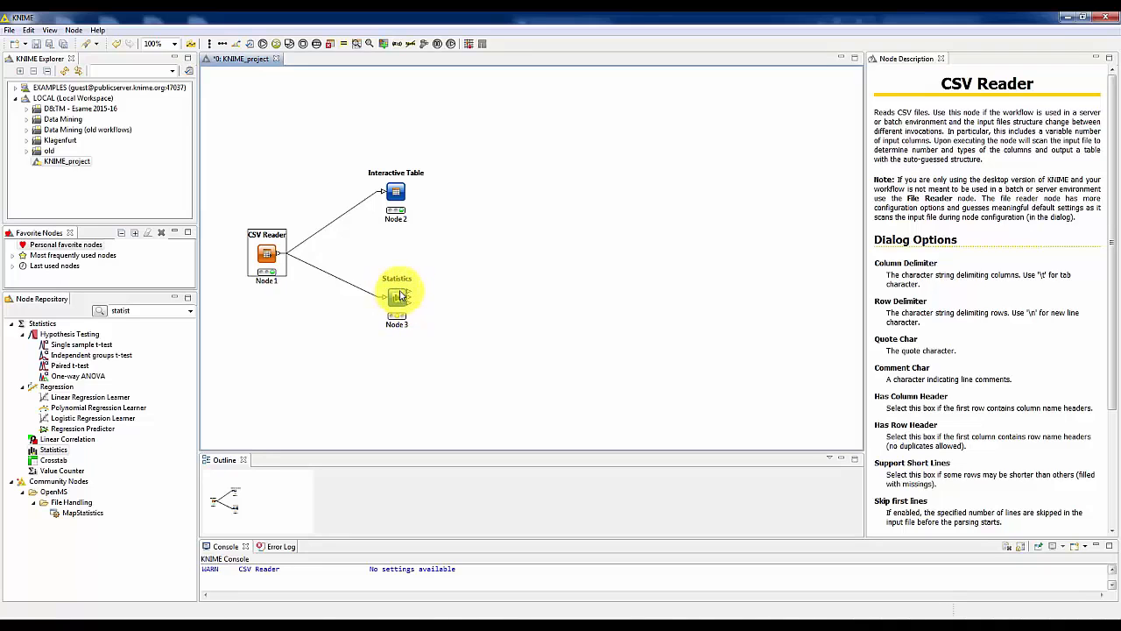
right_click(396, 298)
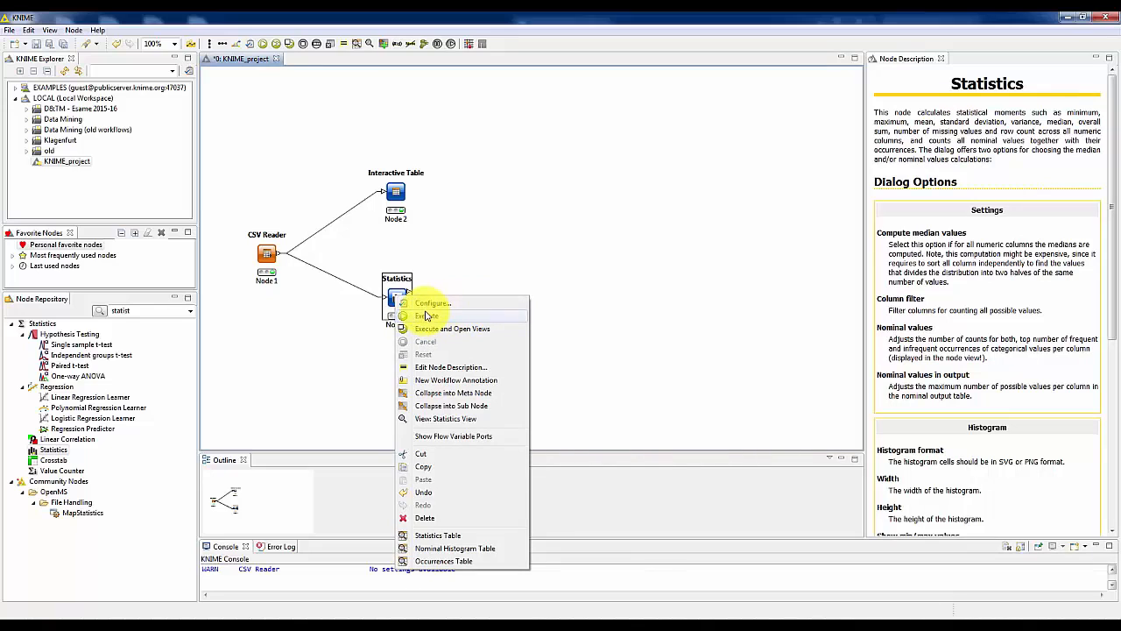
click(476, 329)
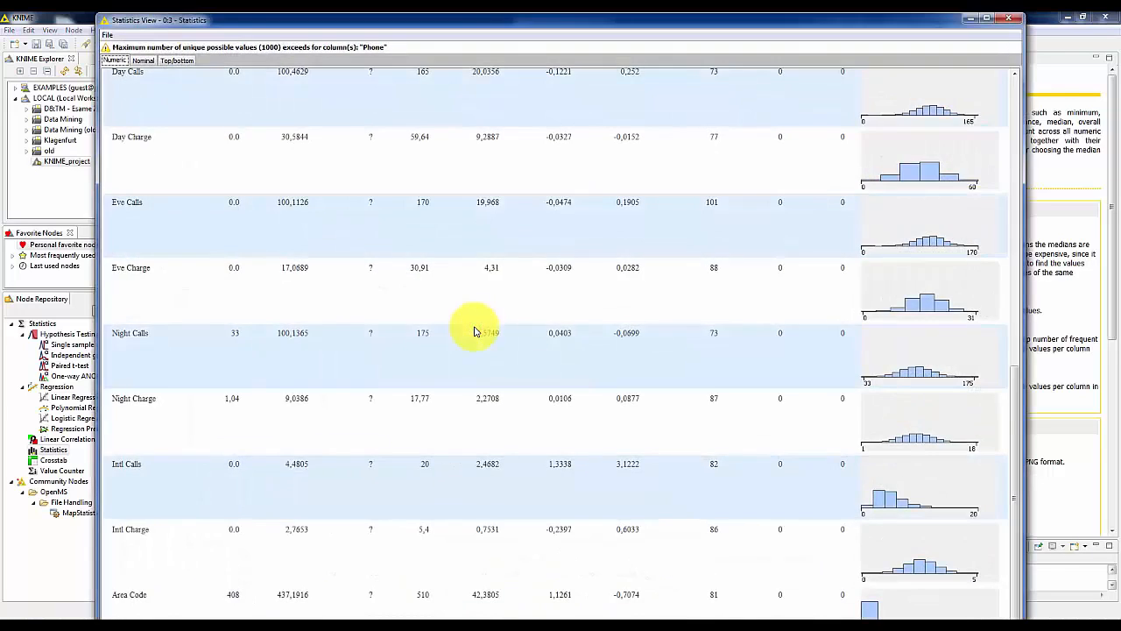
Examine the Numeric, Nominal and Top/bottom pages of the Statistics View in an enlarged window, and close it.
double_click(326, 20)
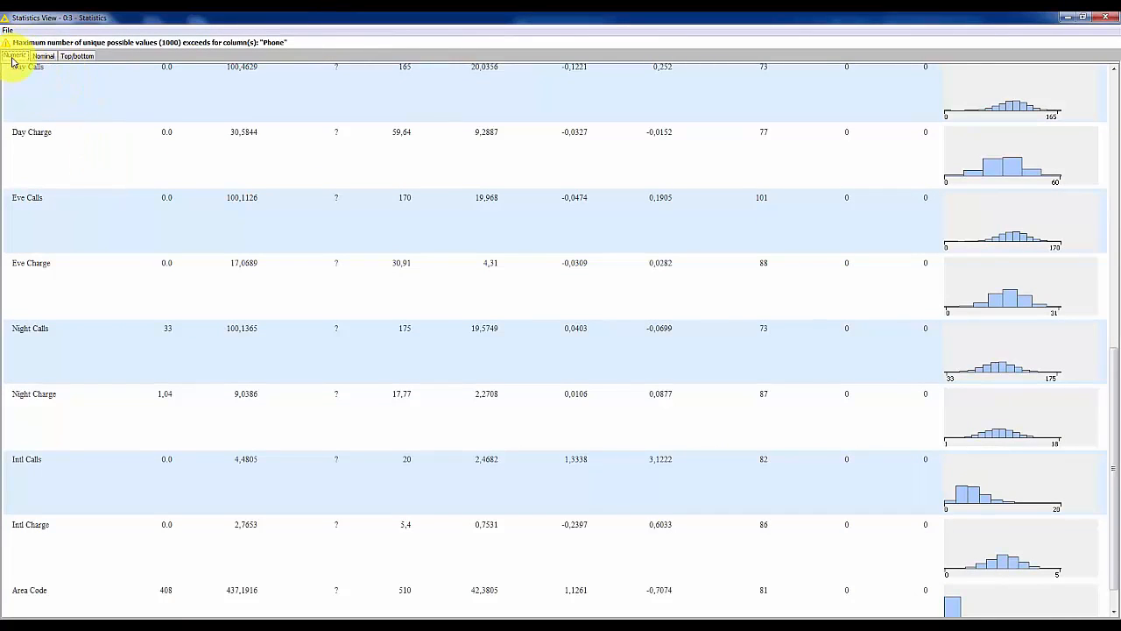
click(44, 56)
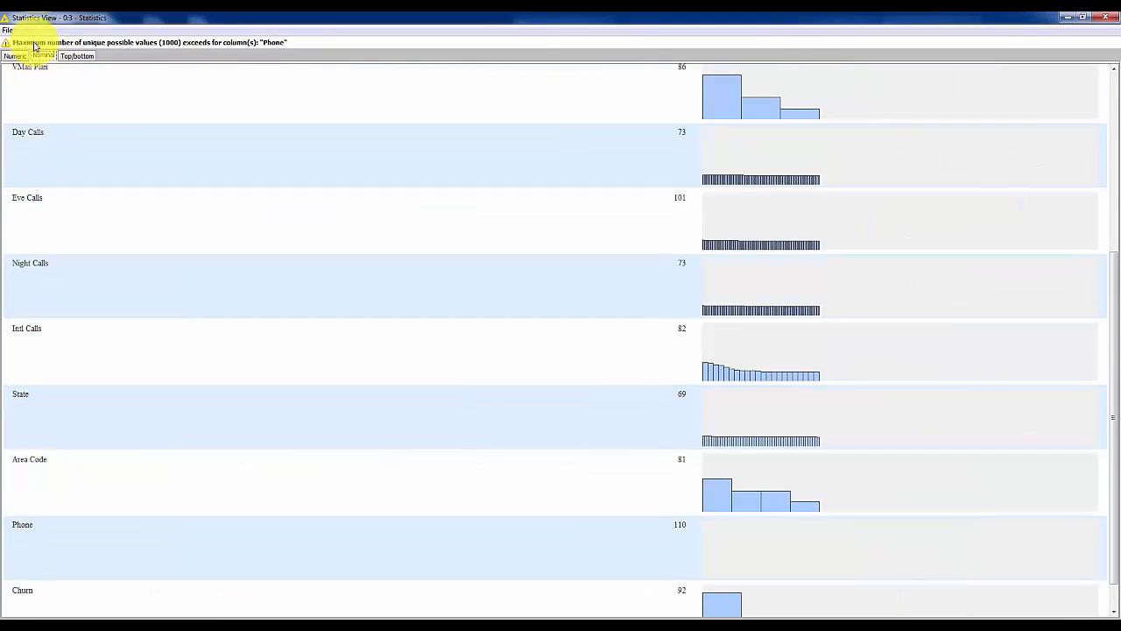
click(75, 56)
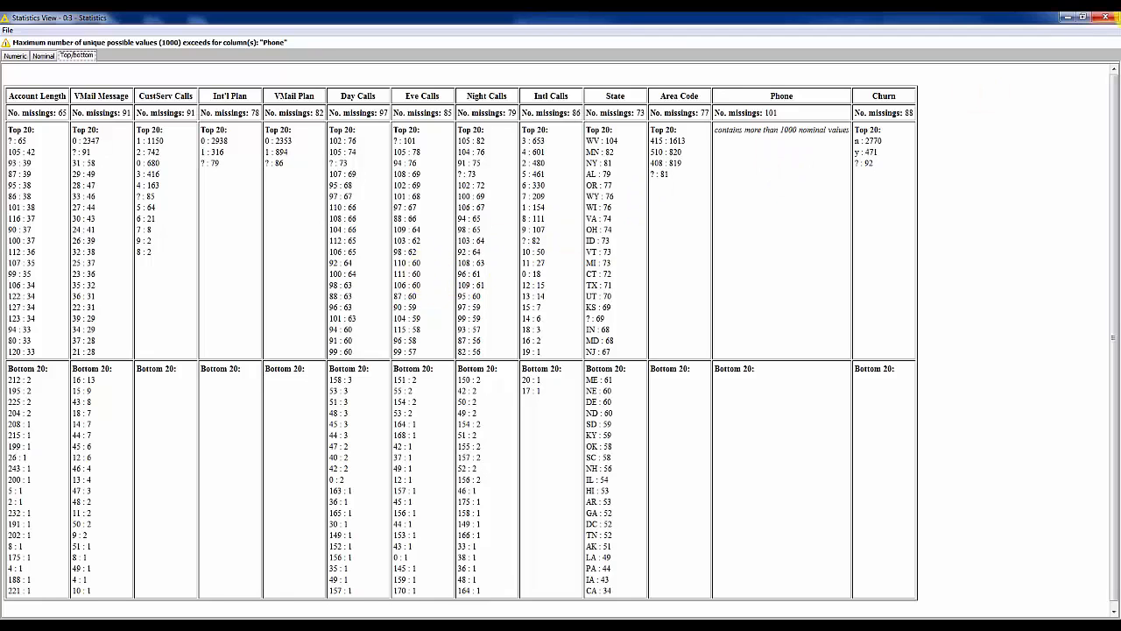
click(1106, 19)
click(452, 336)
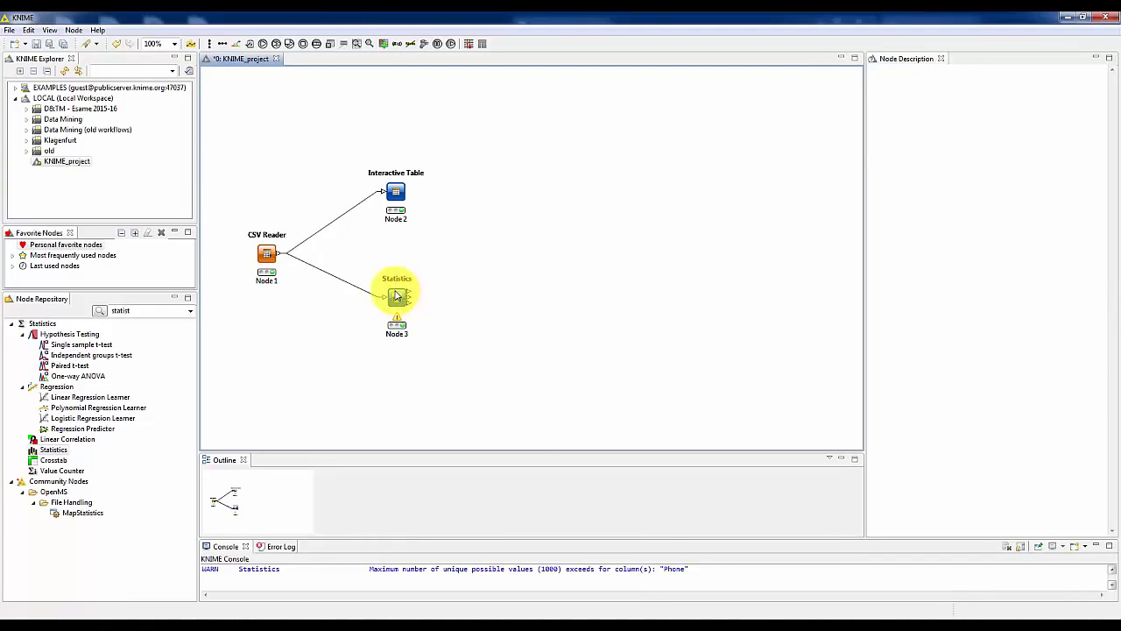
Examine the Statistics node's output Statistics Table in an enlarged window, and close it.
click(395, 296)
right_click(396, 294)
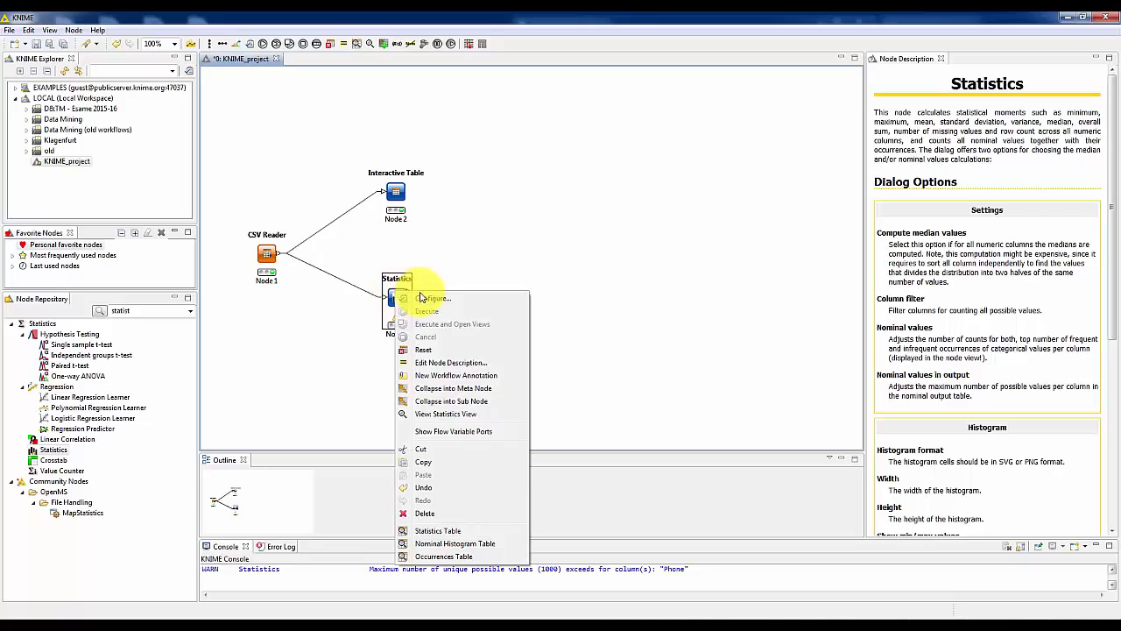
click(441, 531)
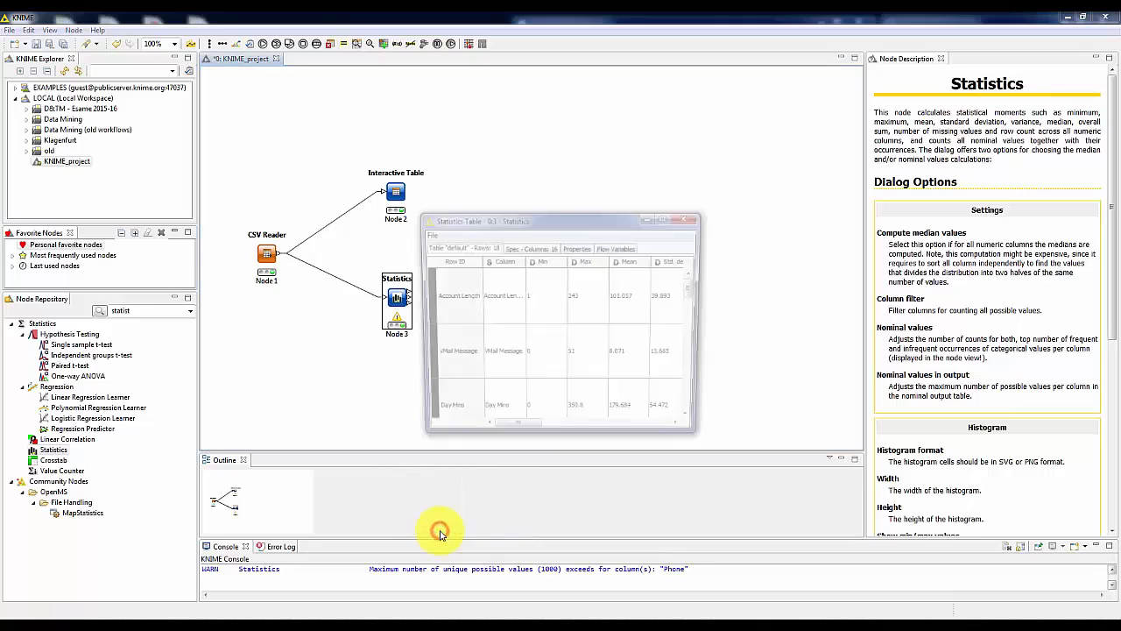
double_click(523, 221)
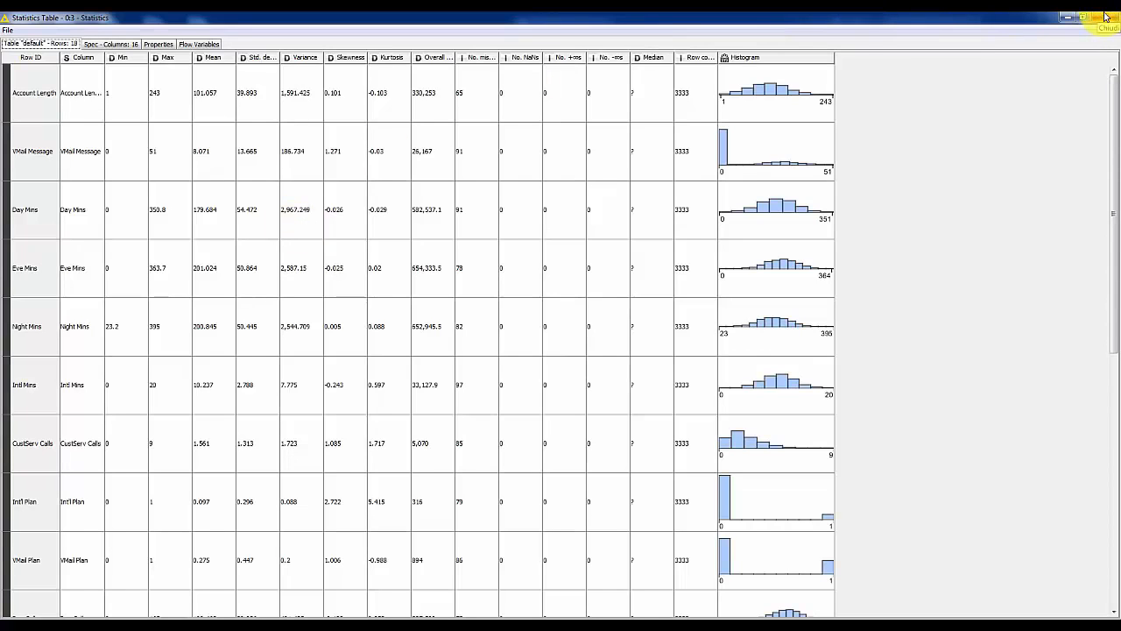
click(1106, 15)
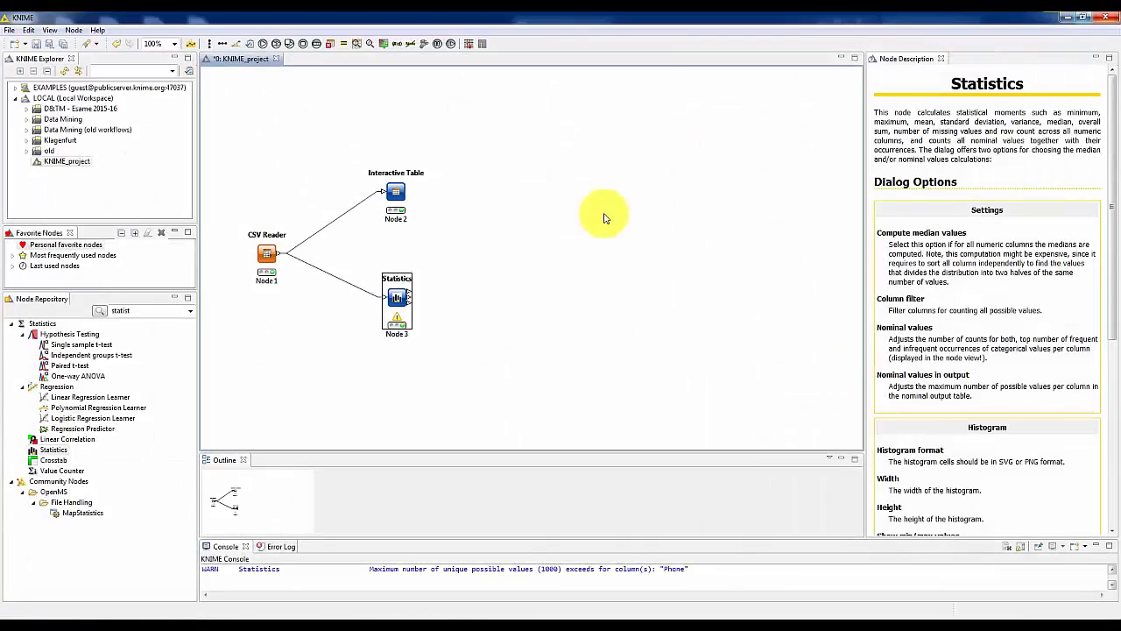
click(484, 268)
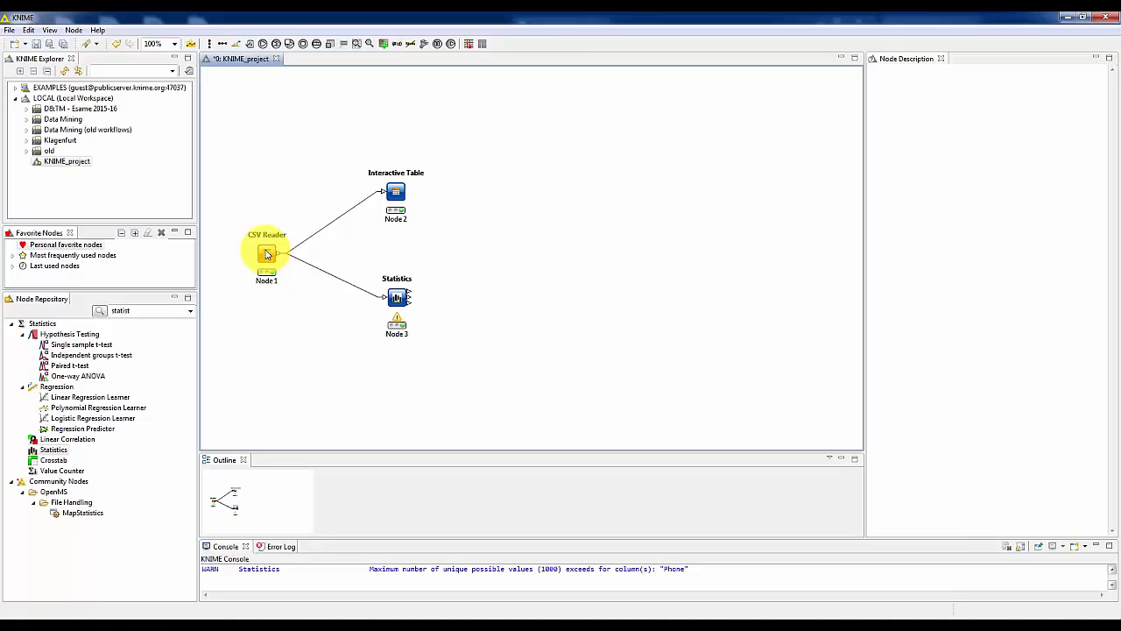
Give the CSV Reader node the custom description "load the bank dataset".
right_click(267, 254)
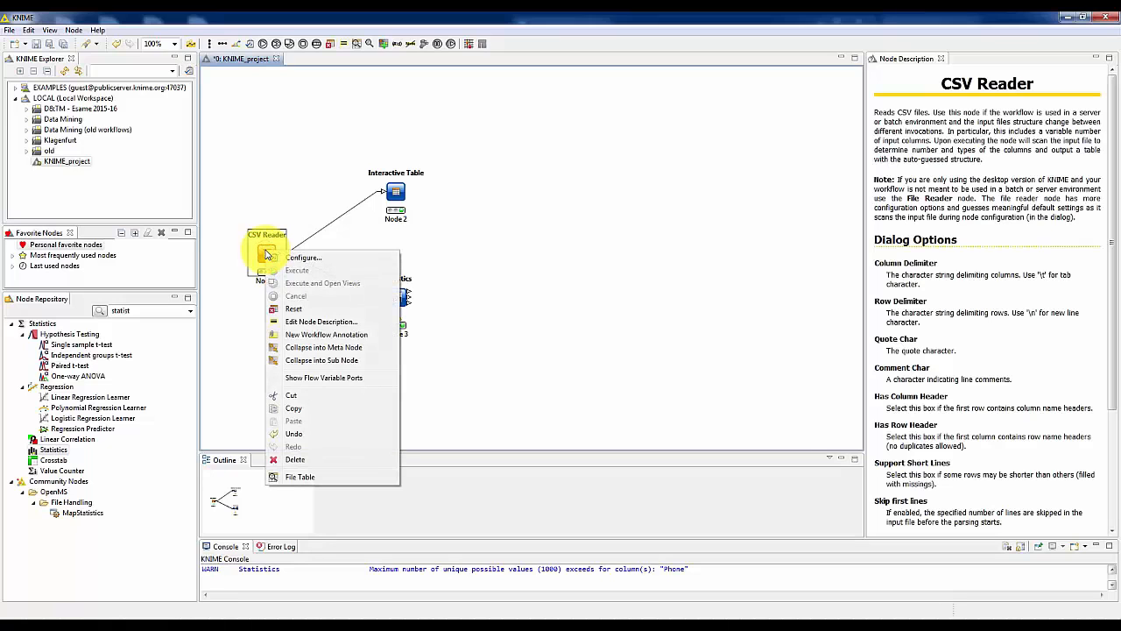
click(336, 322)
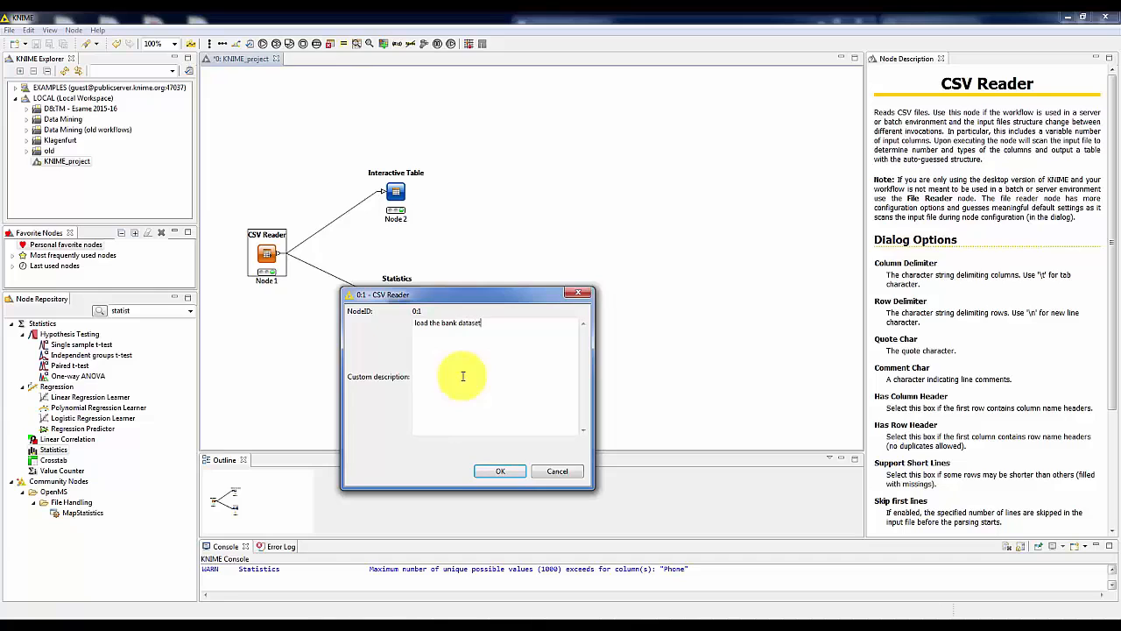
click(504, 474)
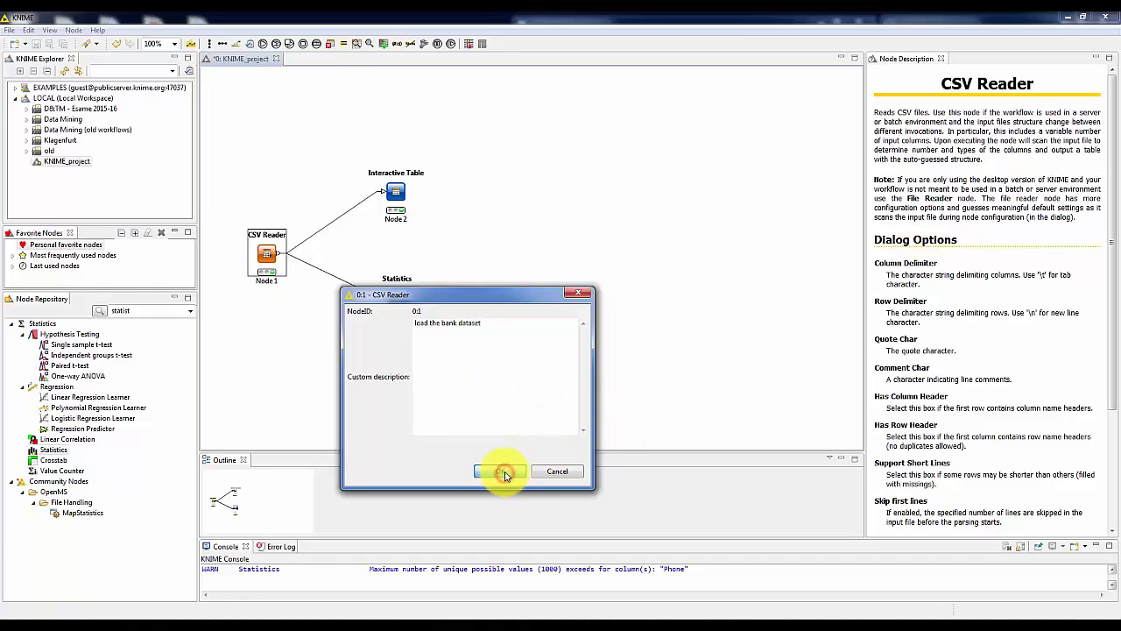
click(274, 325)
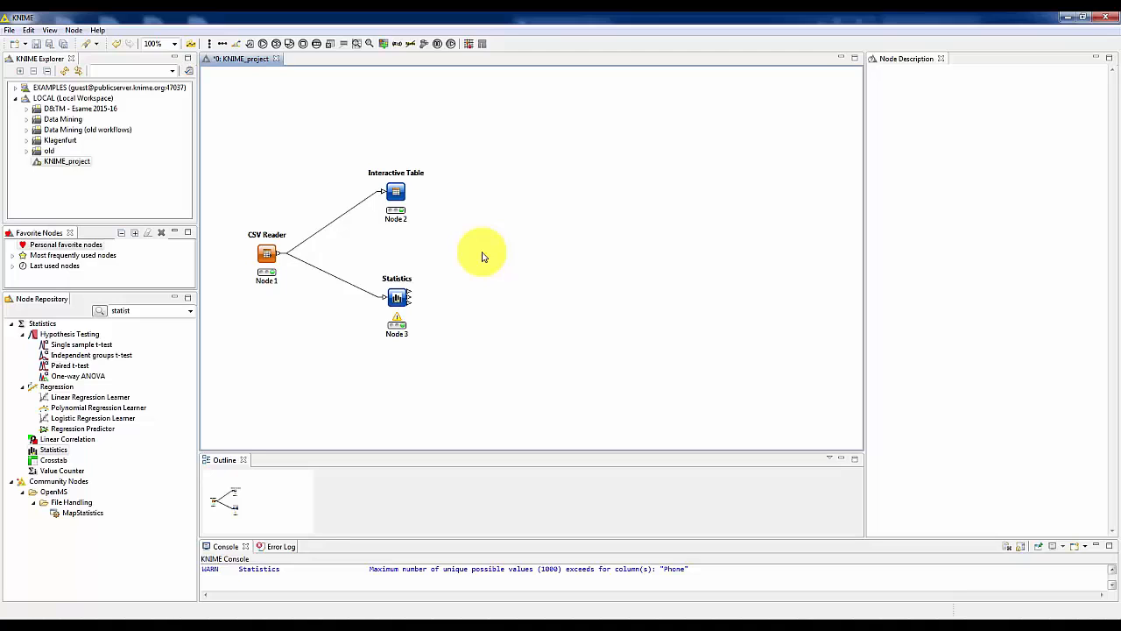
Collapse the Interactive Table and Statistics nodes into a metanode named Summary, and move it closer to and level with the CSV Reader.
click(395, 191)
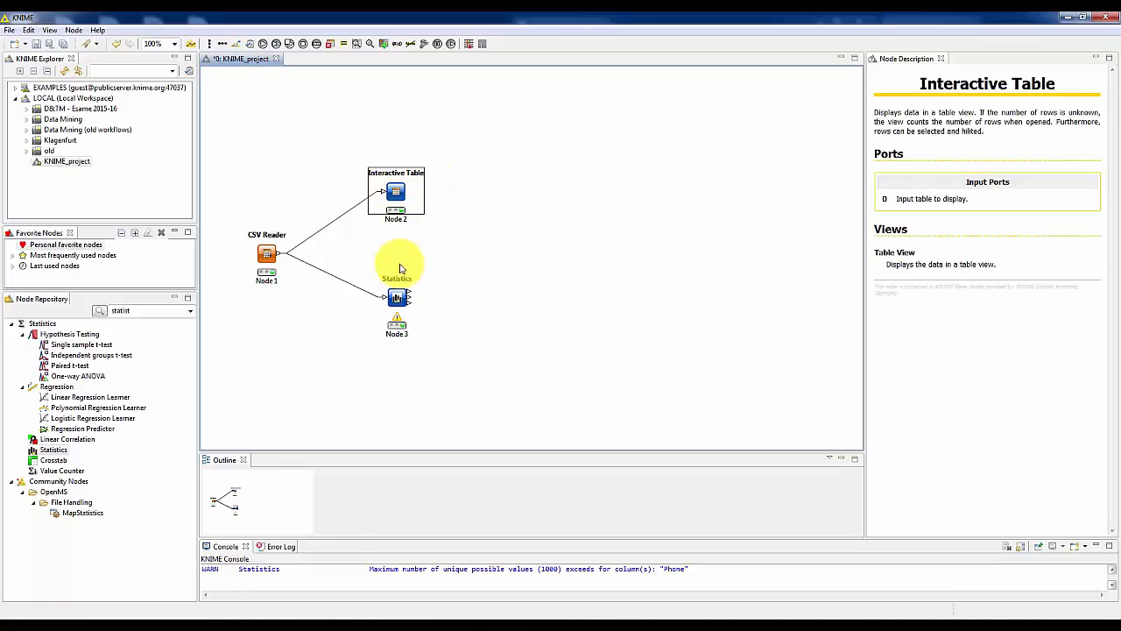
ctrl+click(397, 300)
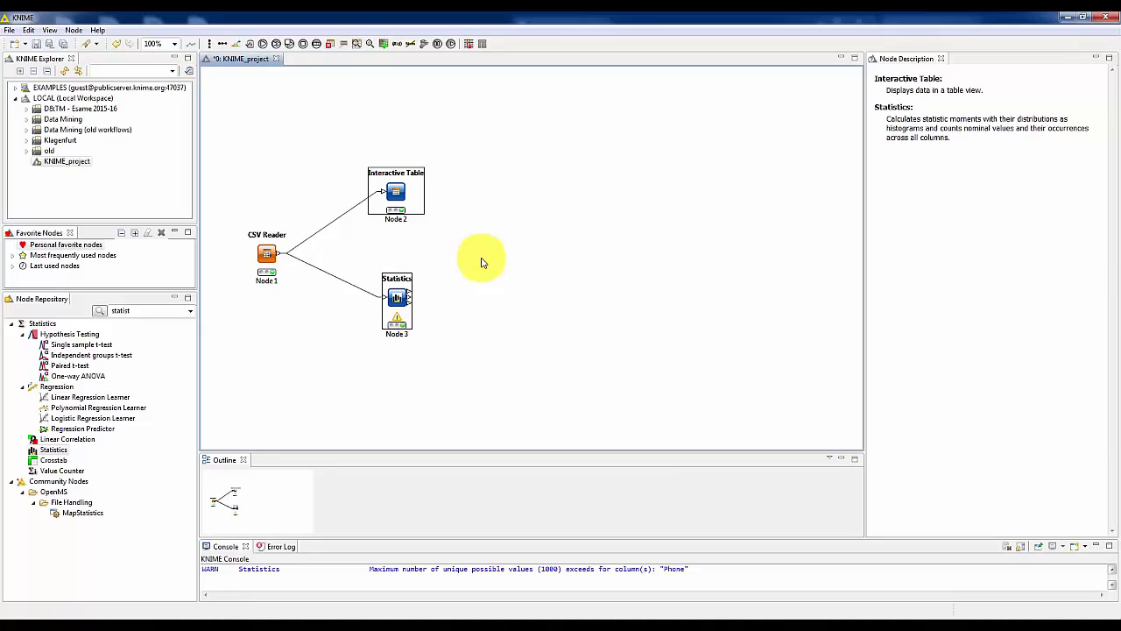
right_click(397, 192)
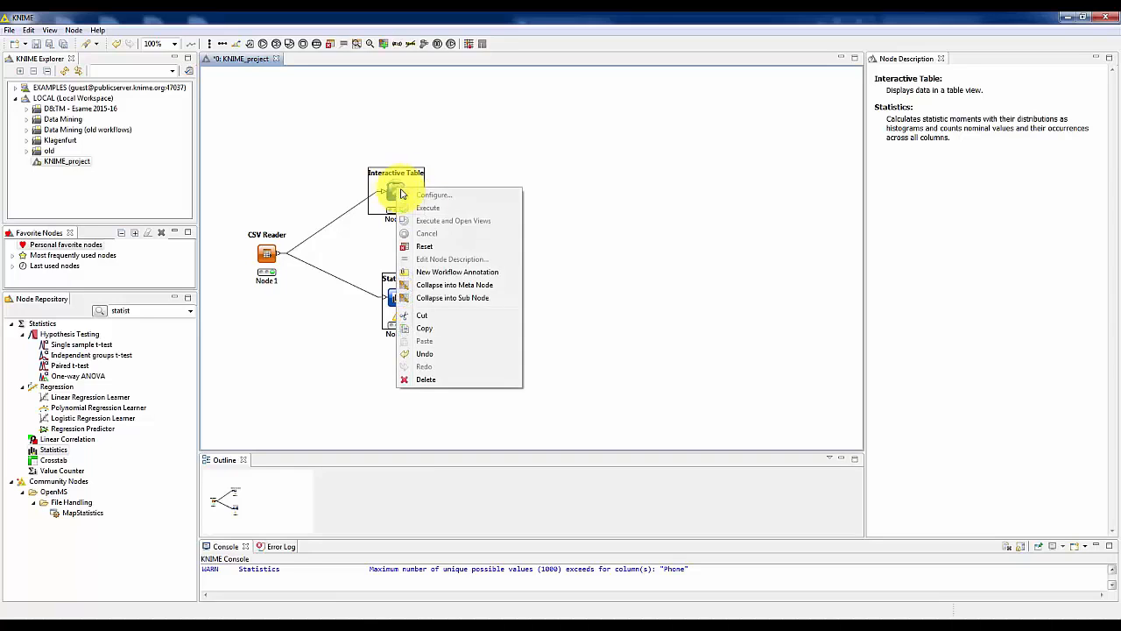
click(480, 287)
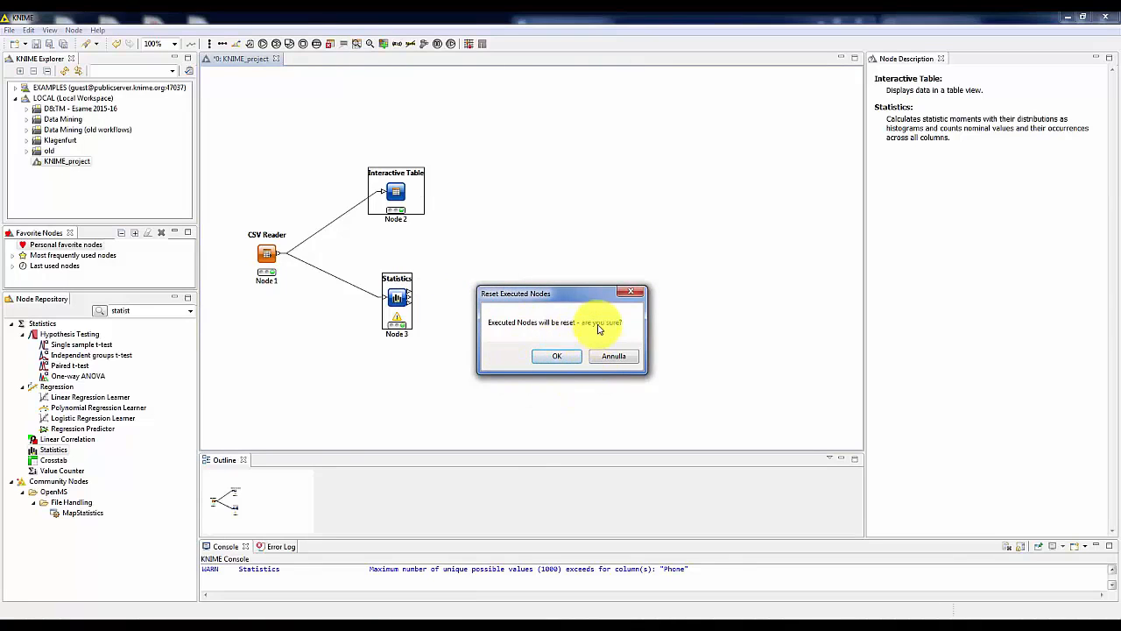
click(557, 357)
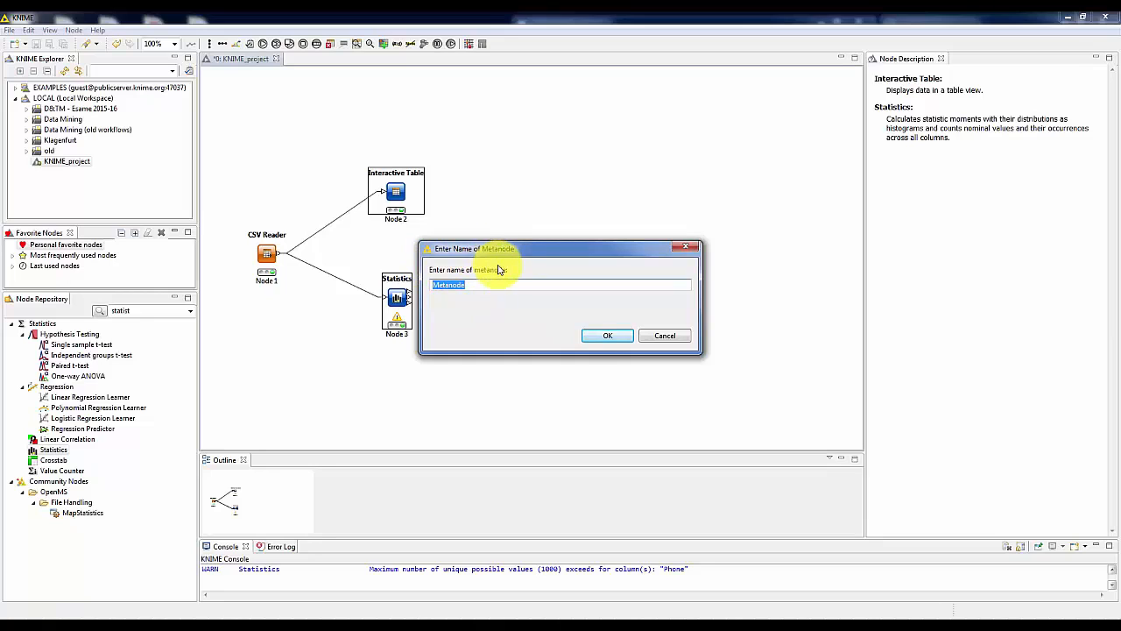
text(Summary)
click(607, 336)
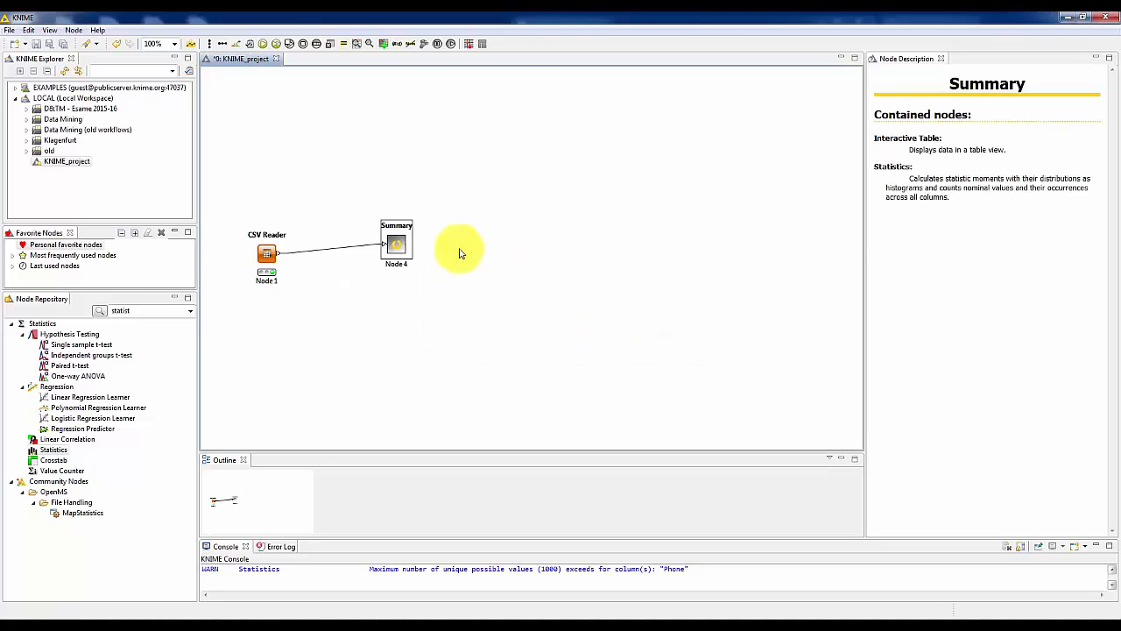
drag(398, 244, 351, 250)
click(348, 252)
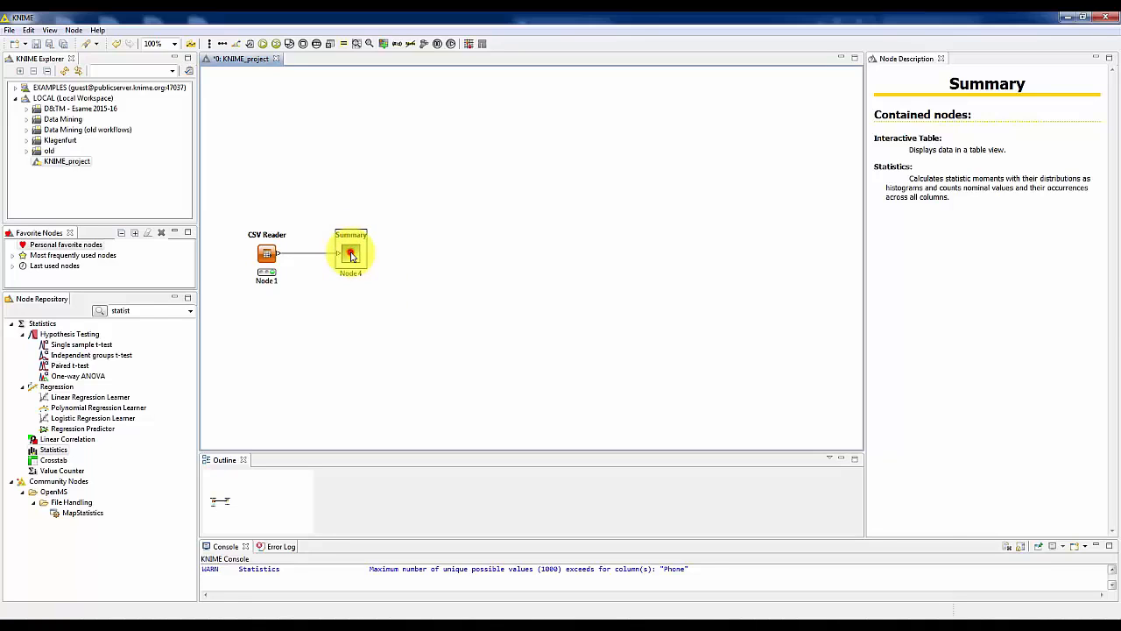
Open the Summary metanode, examine its inner workflow against the main project workflow, and close it.
double_click(351, 254)
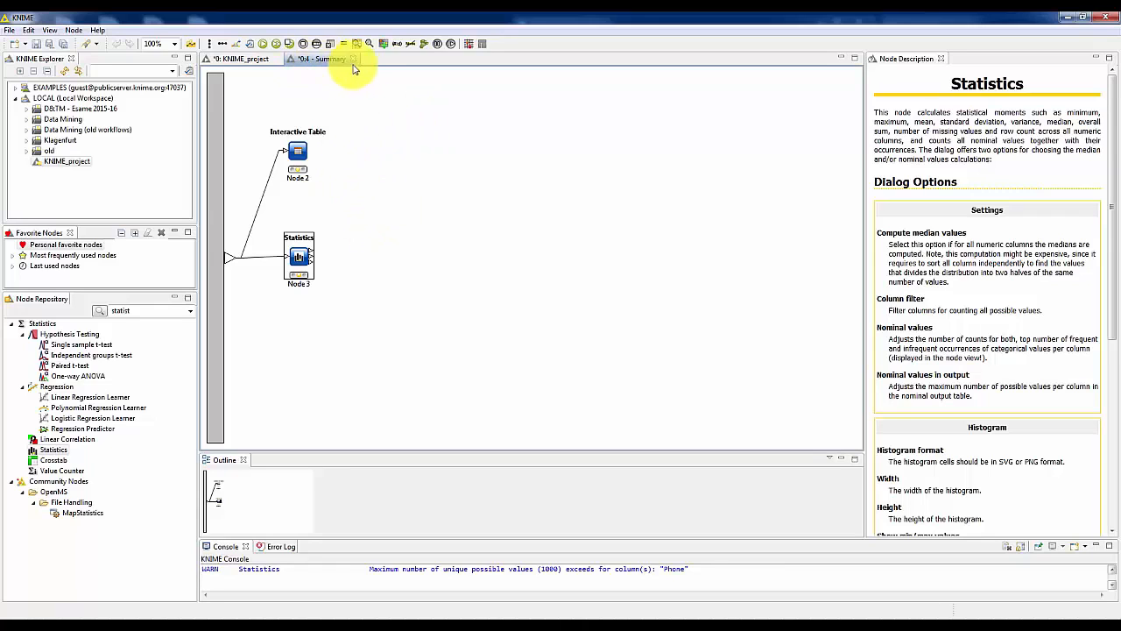
click(229, 62)
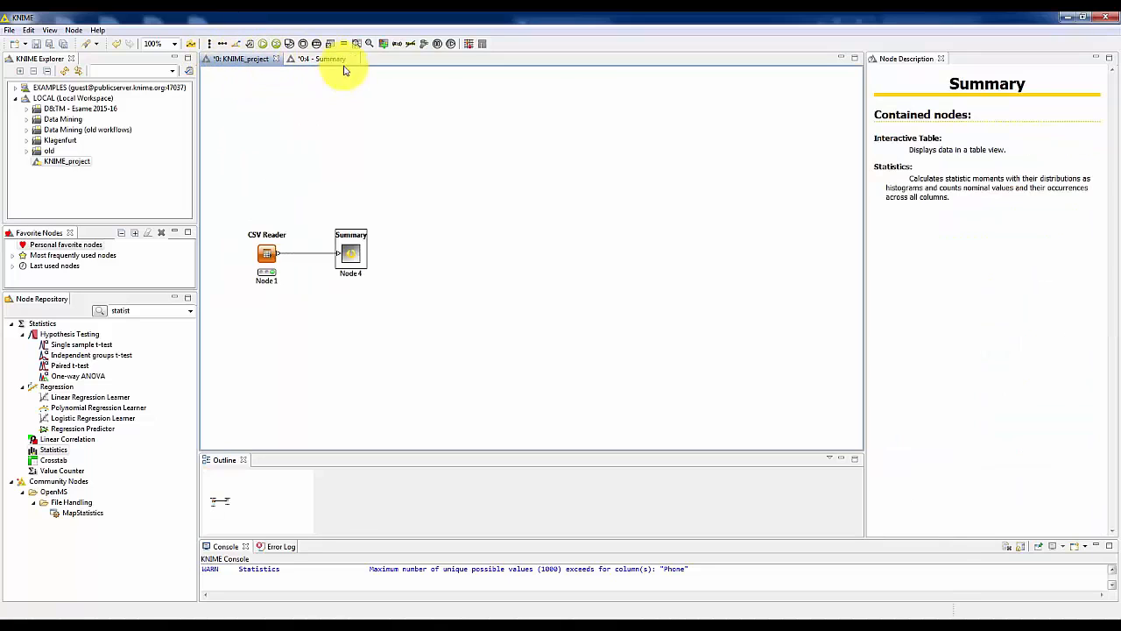
click(320, 62)
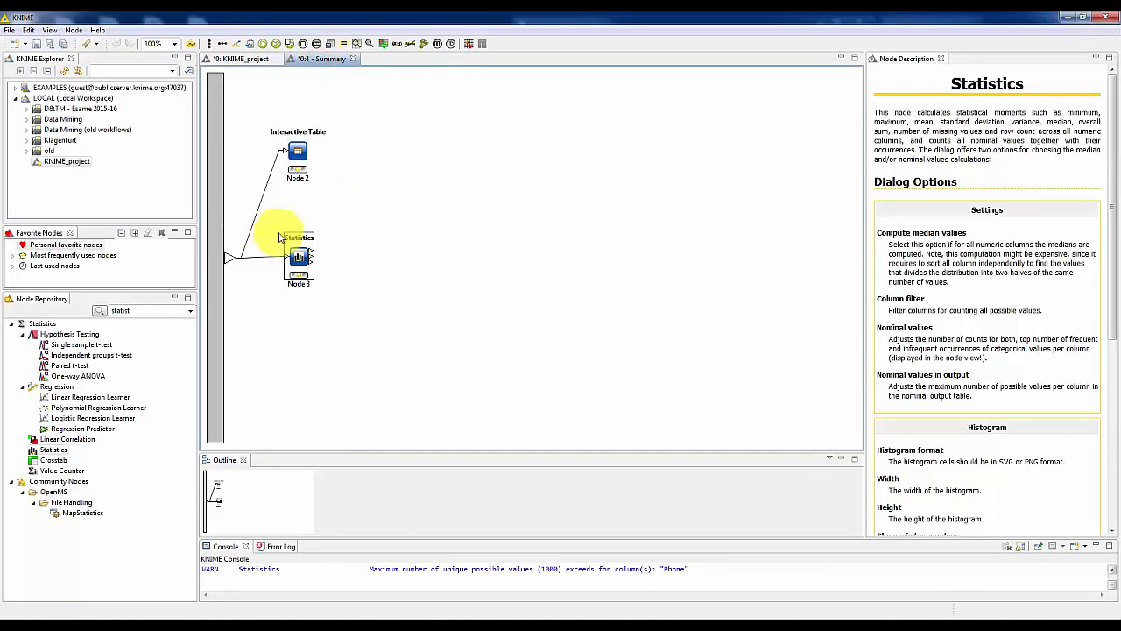
click(413, 221)
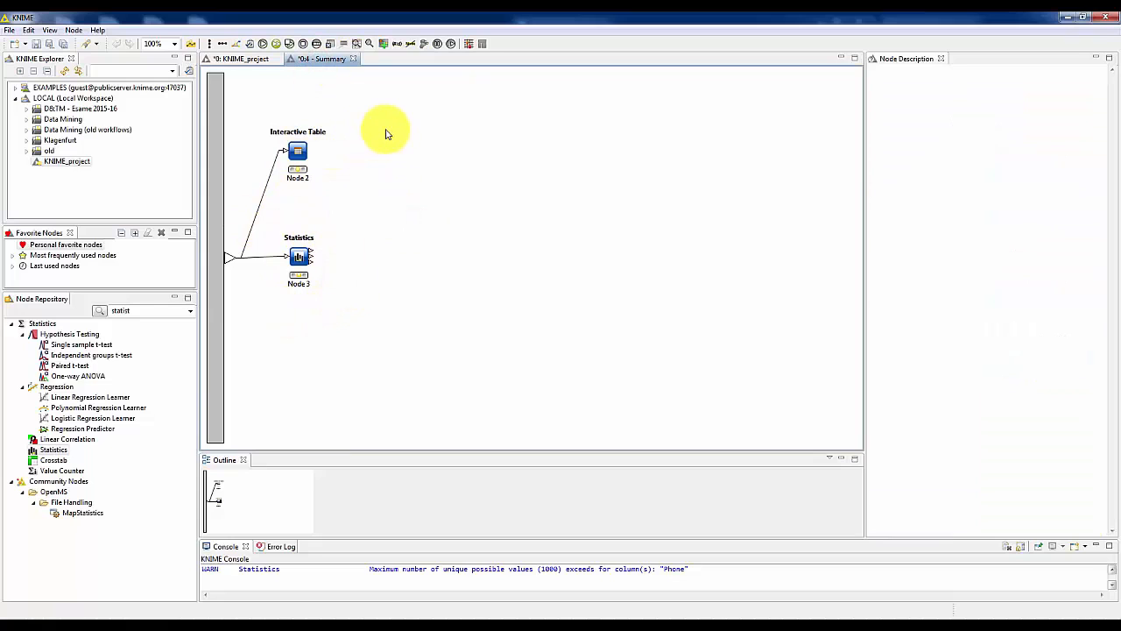
click(305, 150)
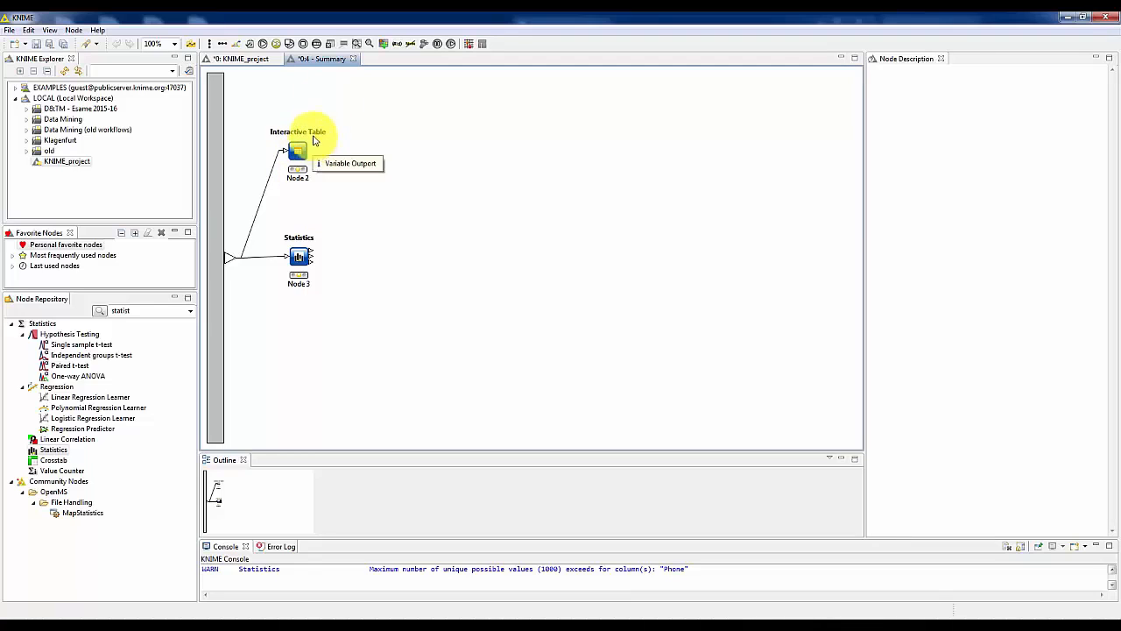
click(353, 60)
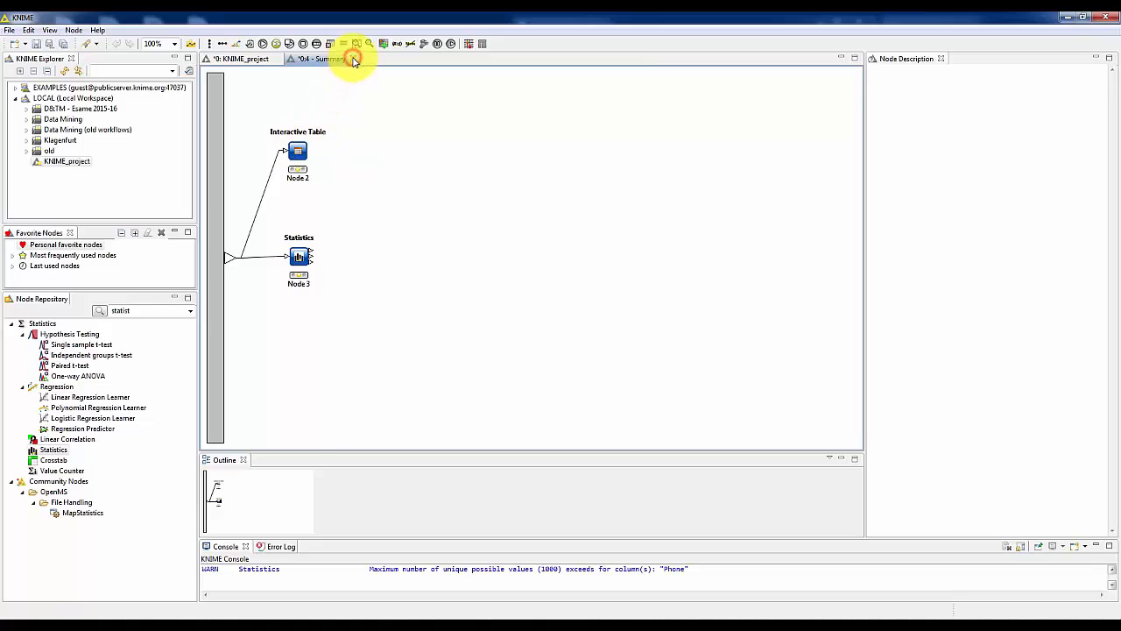
click(354, 60)
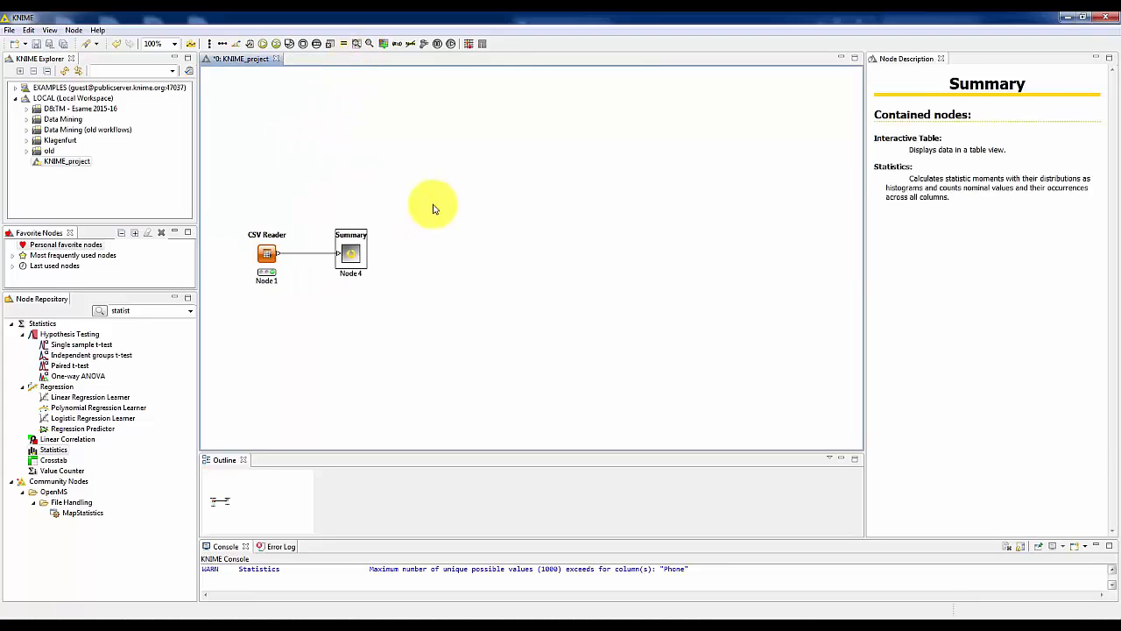
Reconfigure the Summary metanode by adding an output port of type Data.
right_click(351, 255)
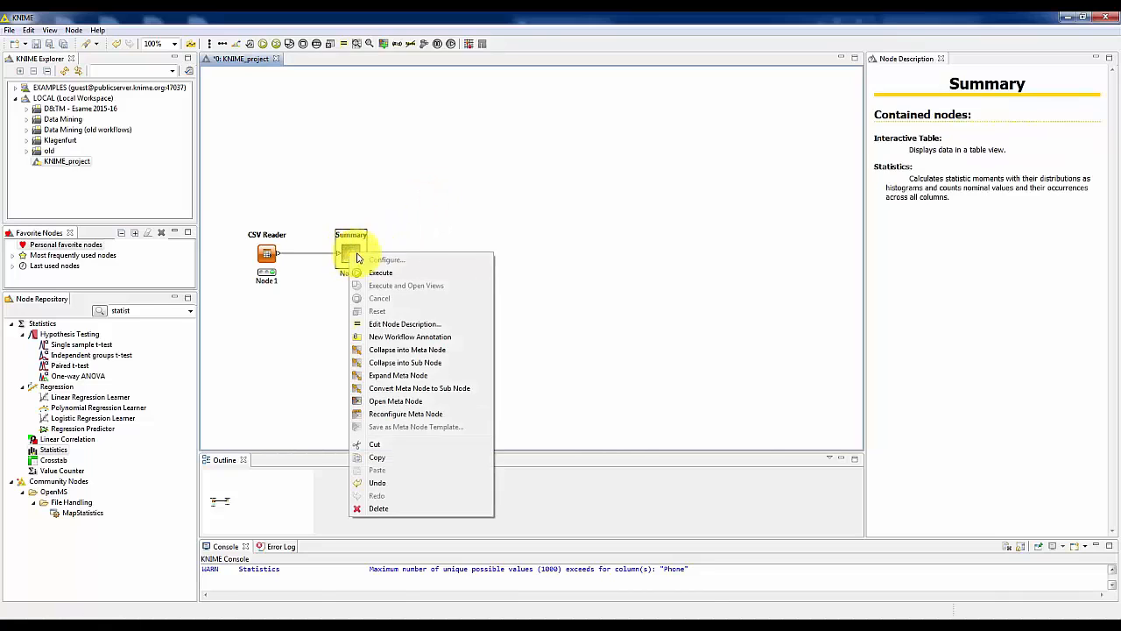
click(418, 417)
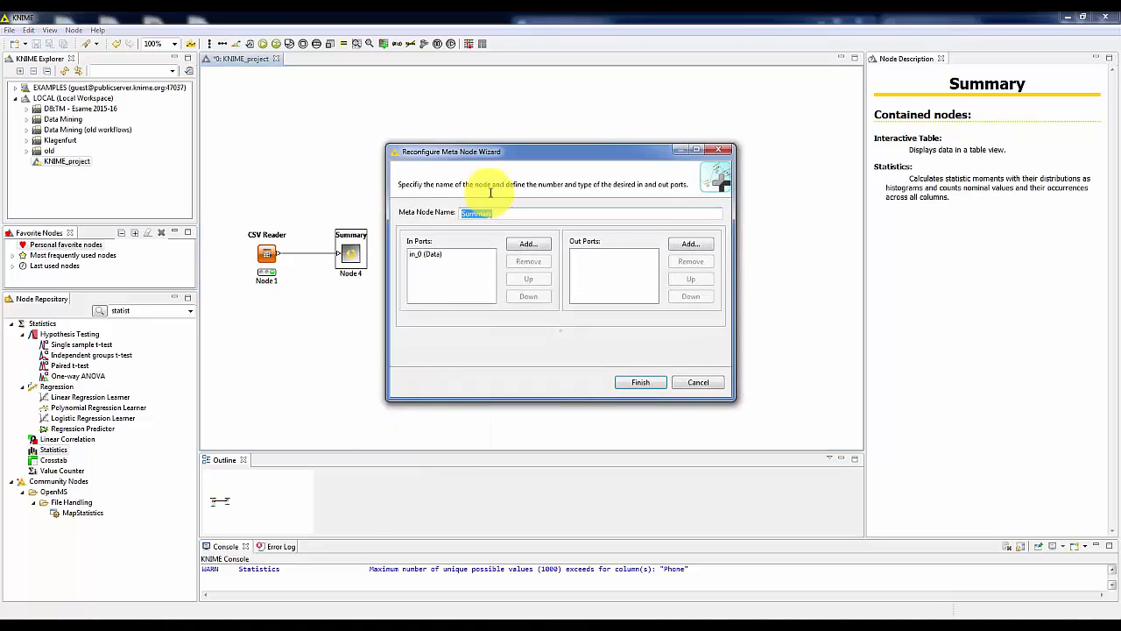
click(426, 255)
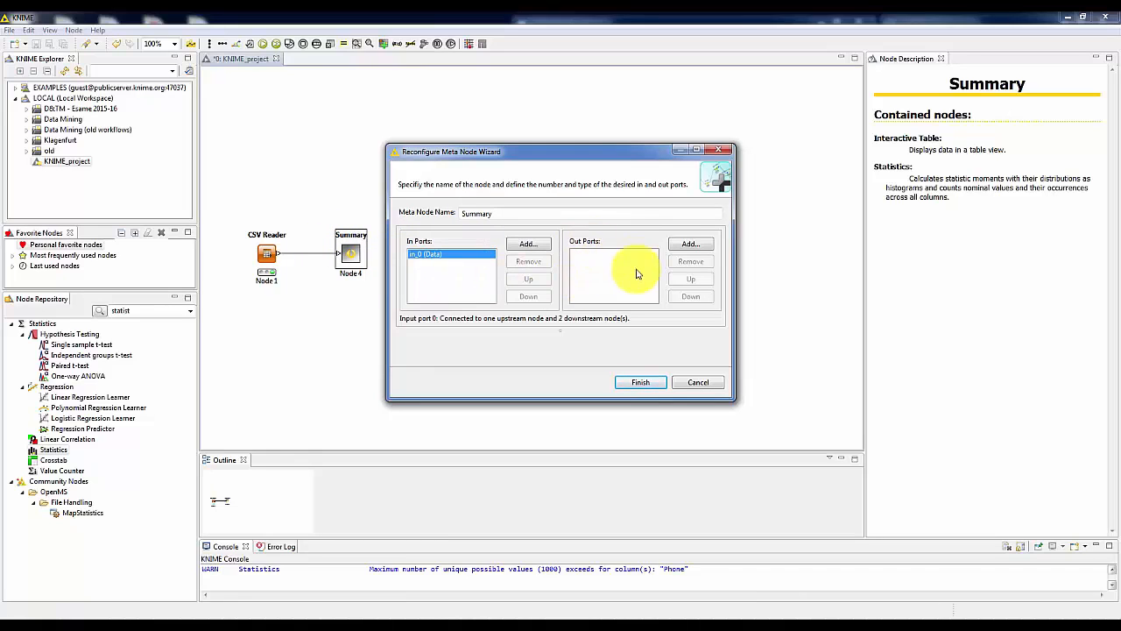
click(689, 245)
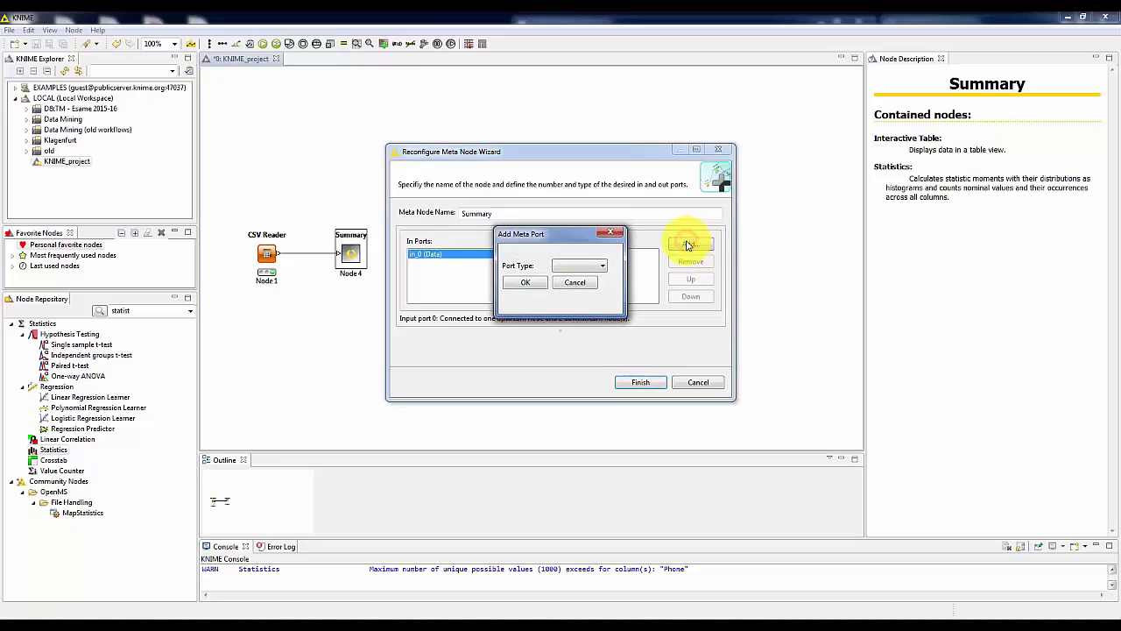
click(564, 268)
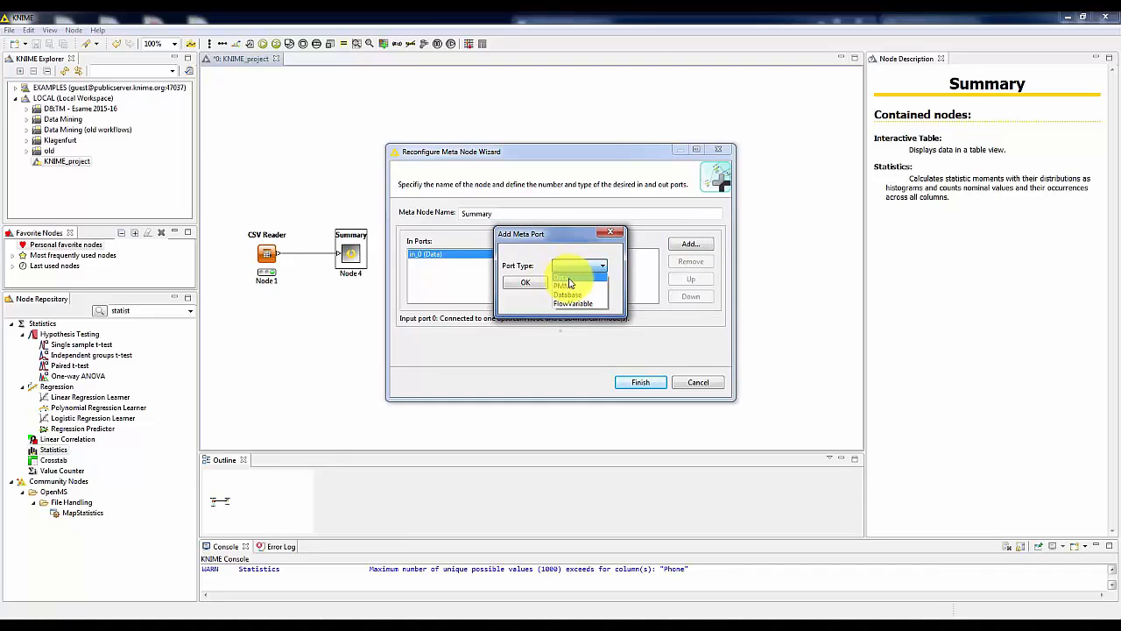
click(565, 277)
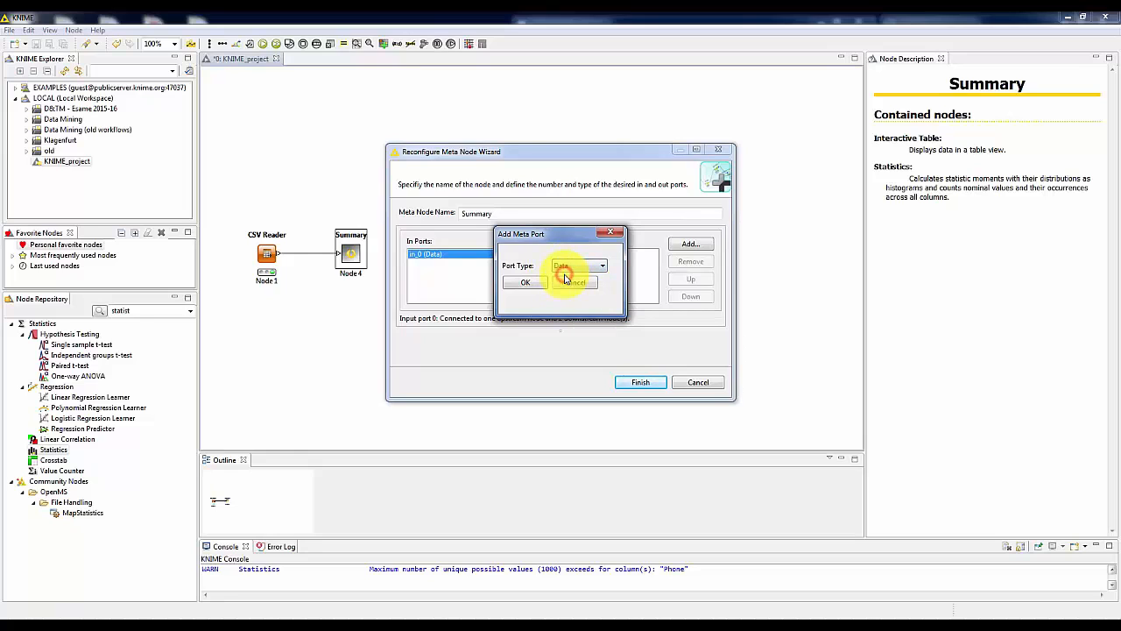
click(529, 282)
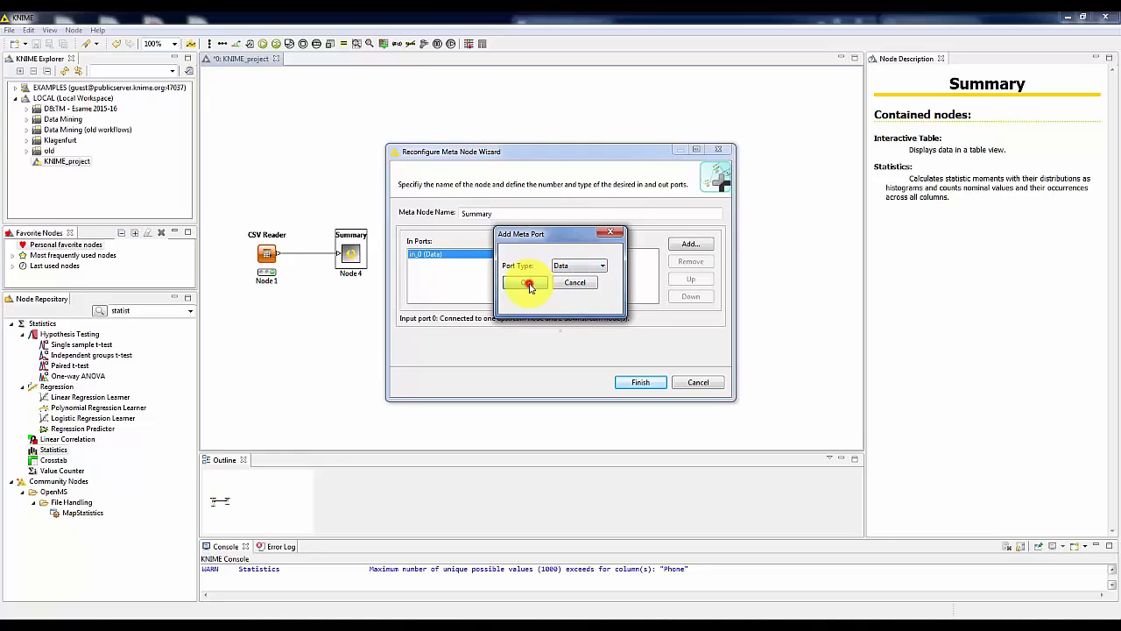
click(638, 384)
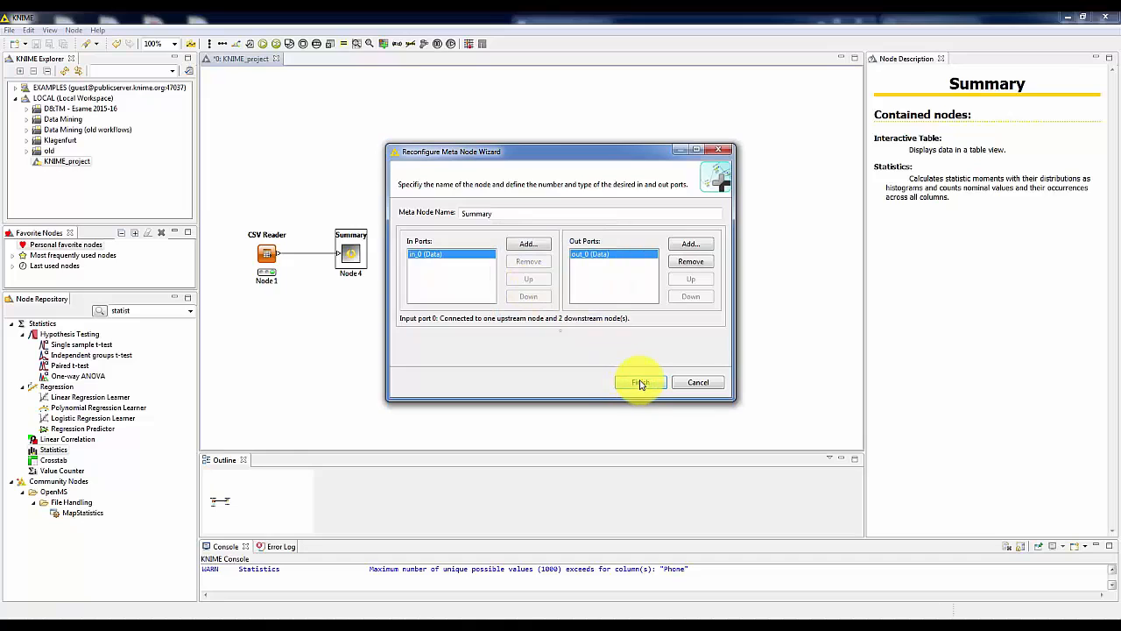
click(640, 383)
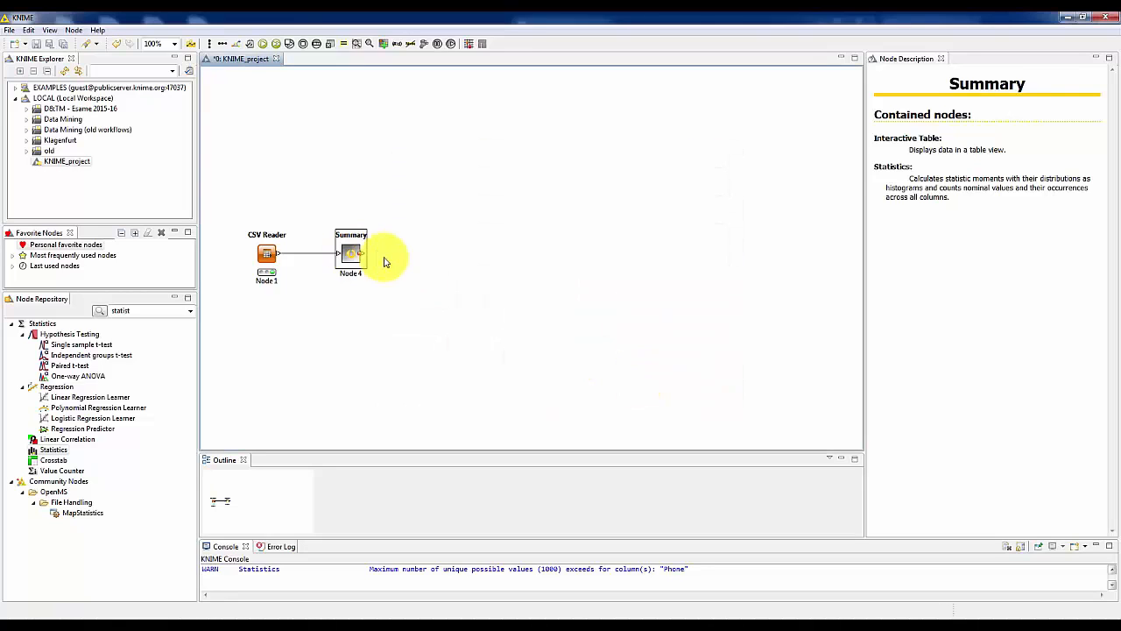
click(396, 241)
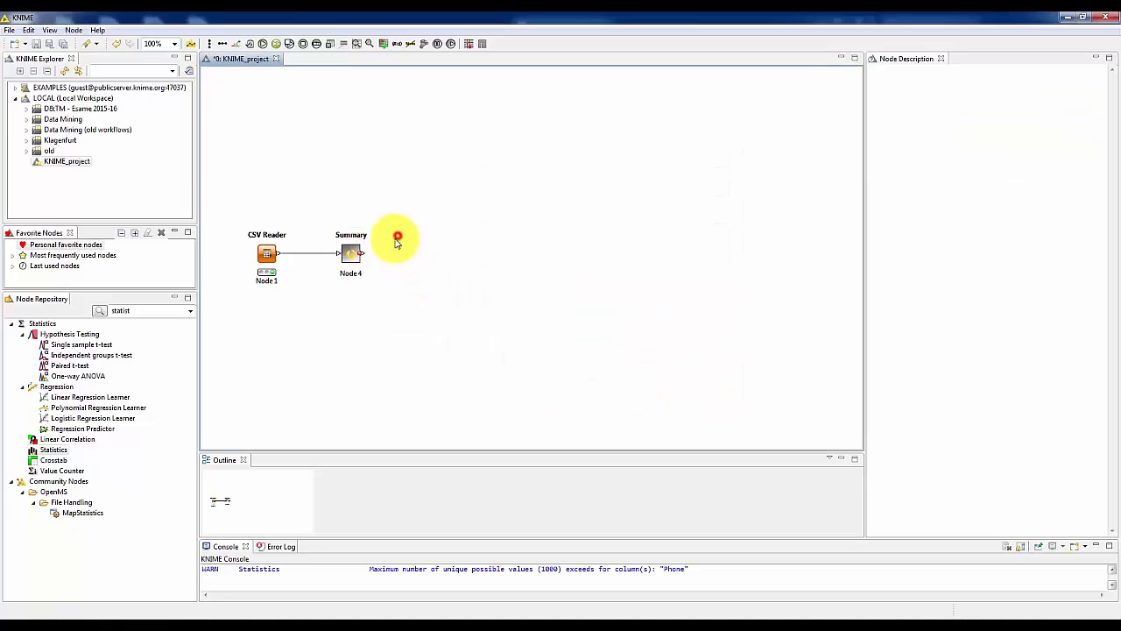
Execute the nodes inside the Summary metanode and view the Statistics node's Occurrences Table.
double_click(352, 255)
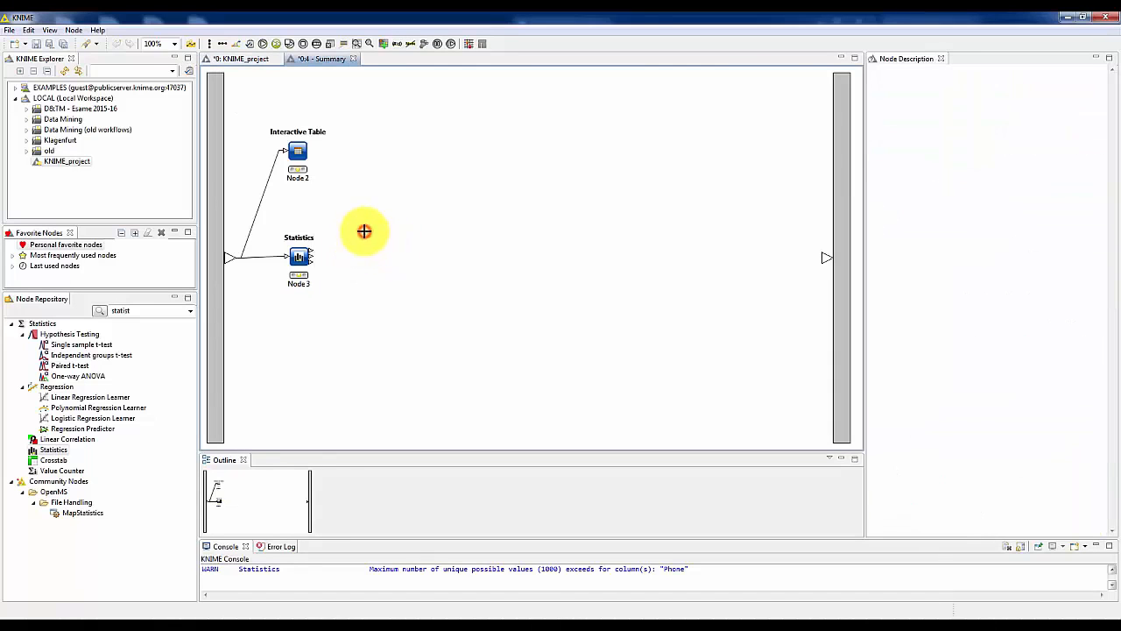
drag(313, 260, 653, 280)
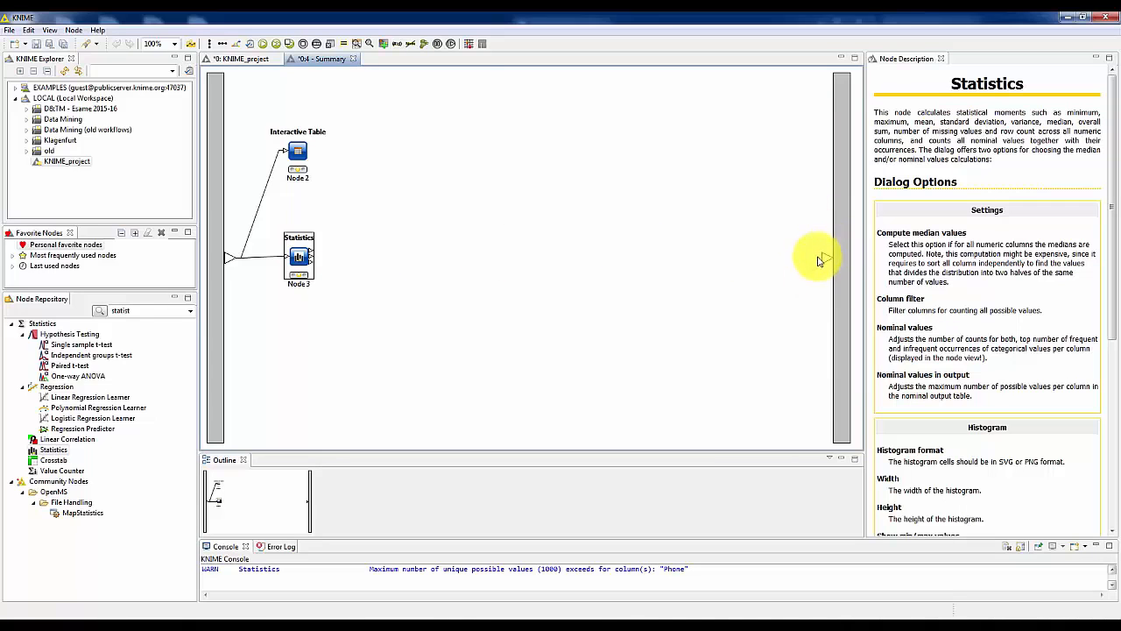
right_click(301, 254)
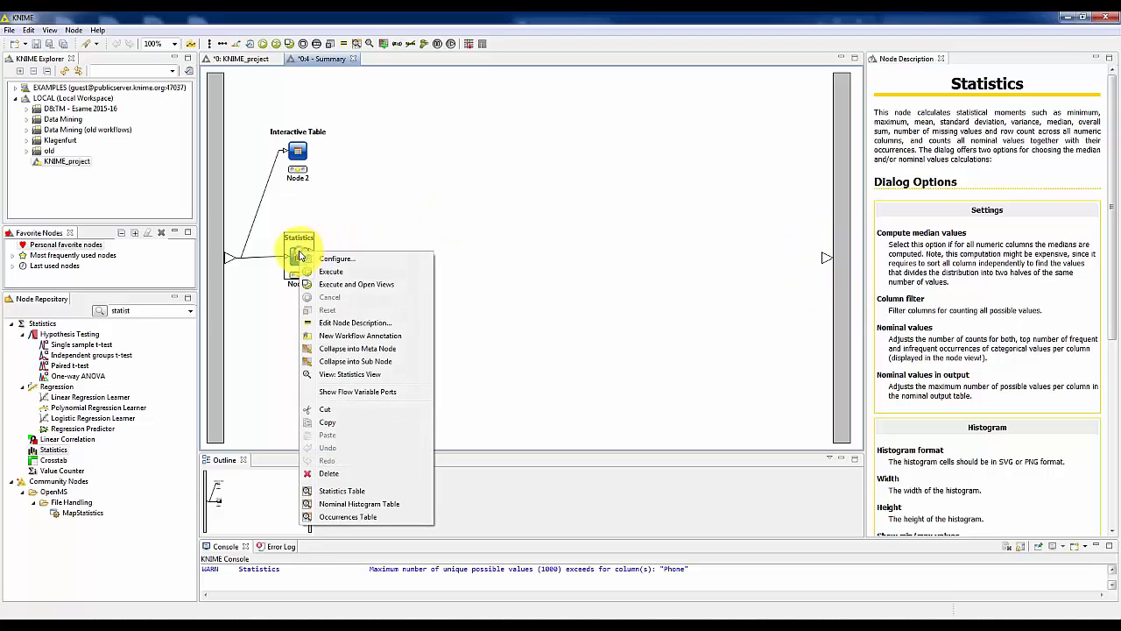
click(349, 517)
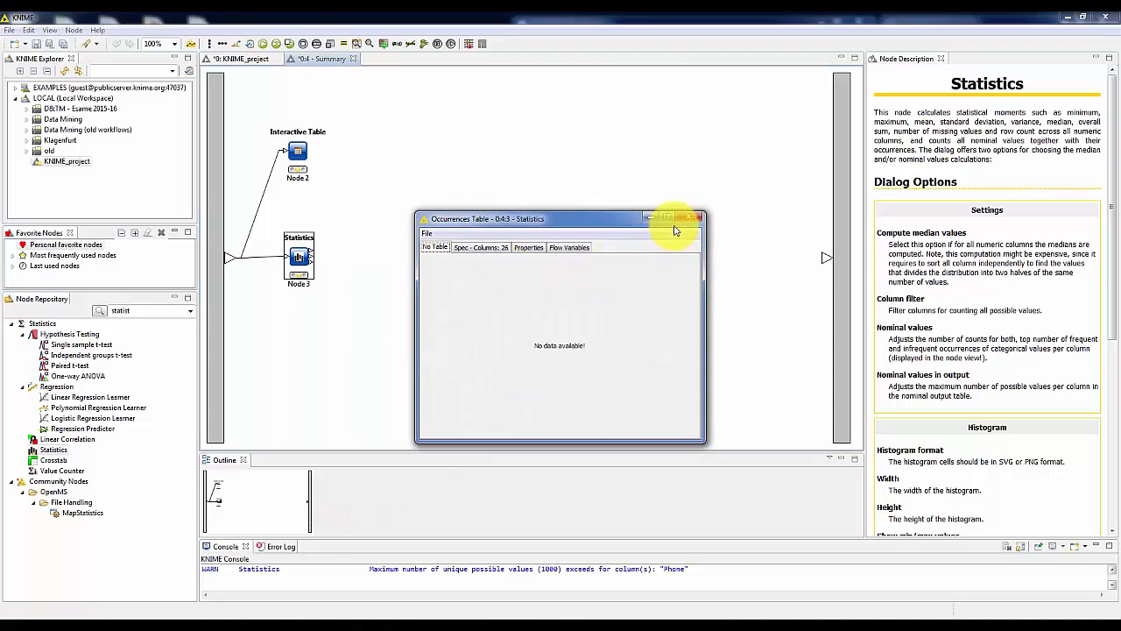
click(689, 217)
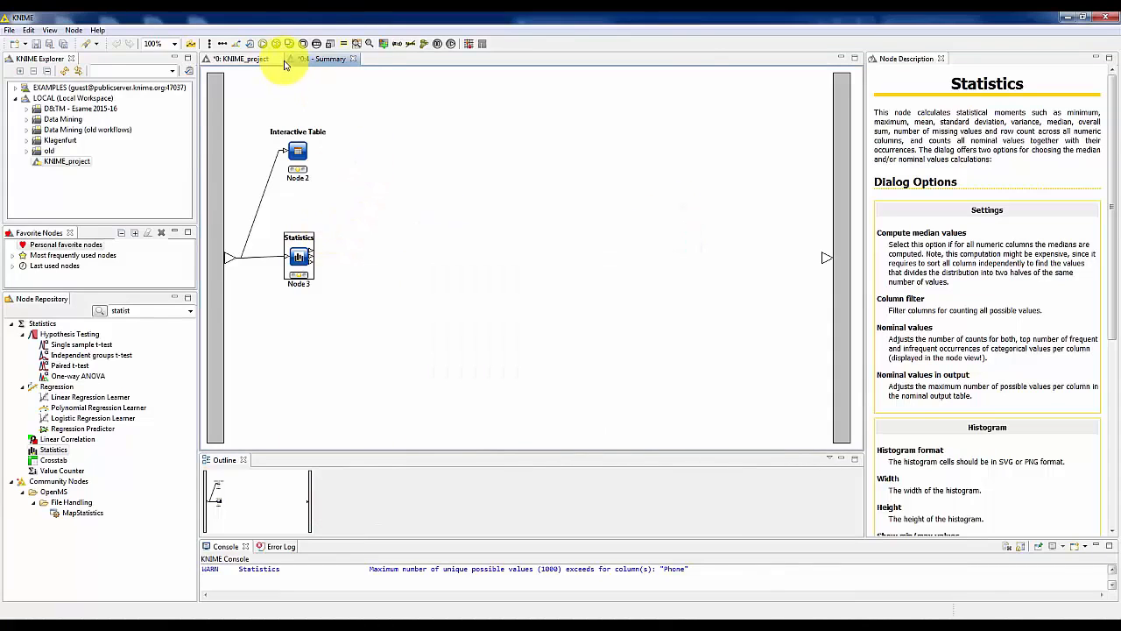
right_click(299, 250)
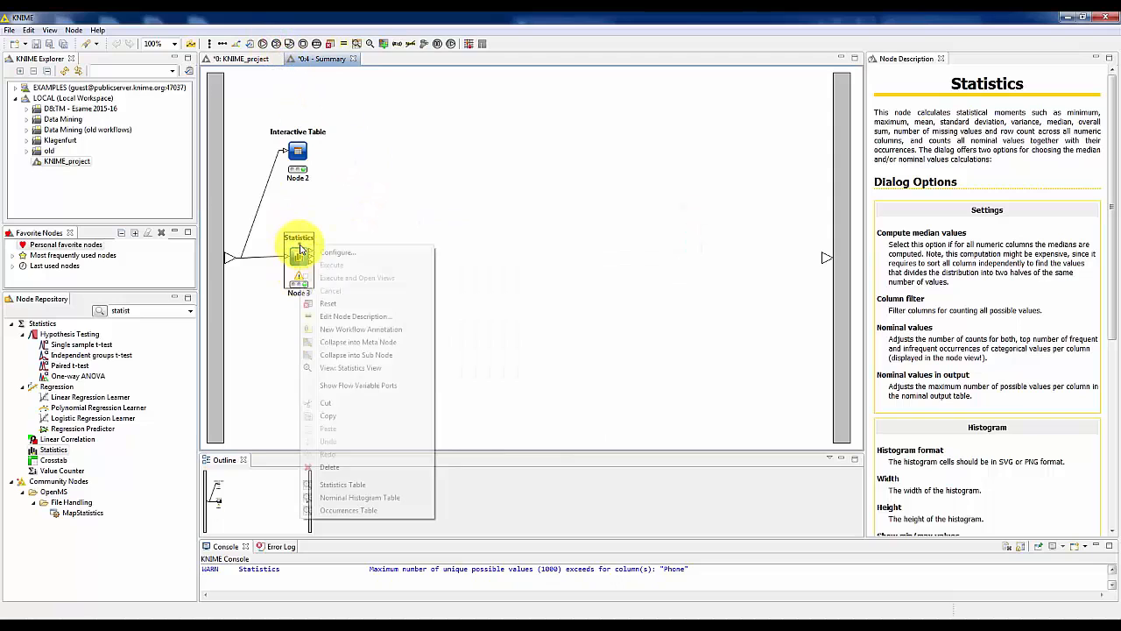
click(366, 510)
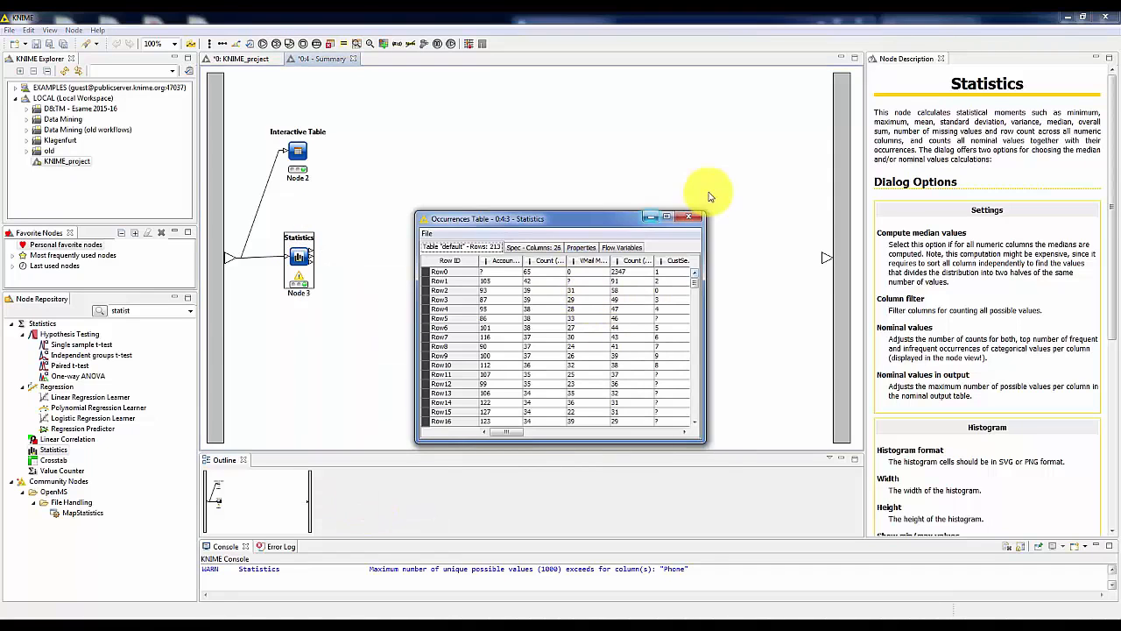
click(687, 219)
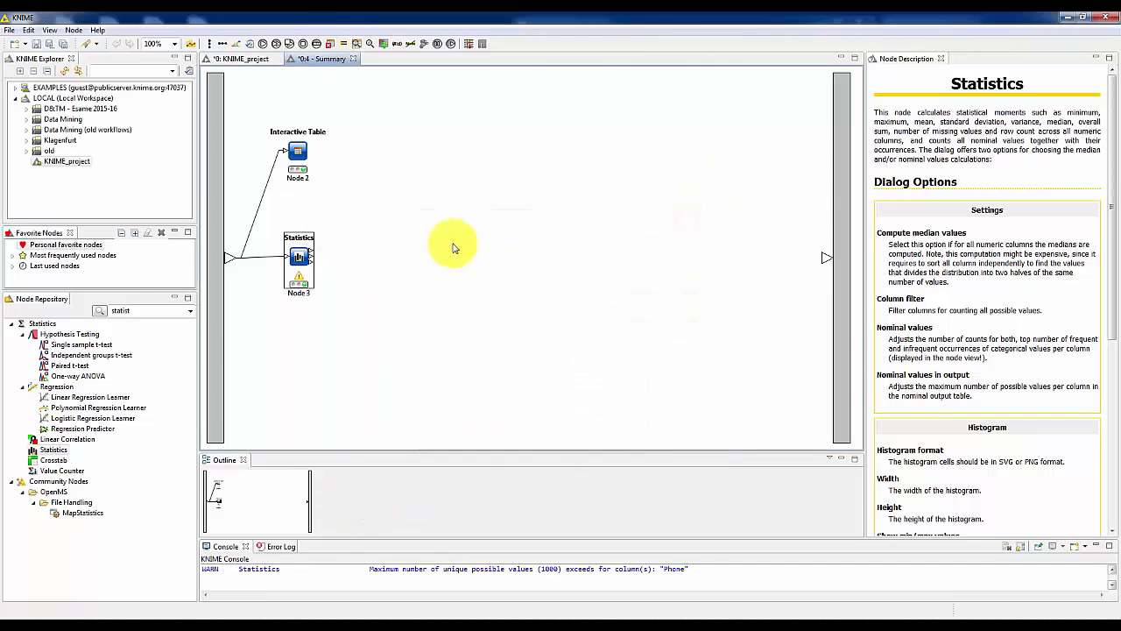
Connect the Statistics node's Occurrences Table output to the Summary metanode's output port, and close the inner workflow.
drag(312, 261, 830, 259)
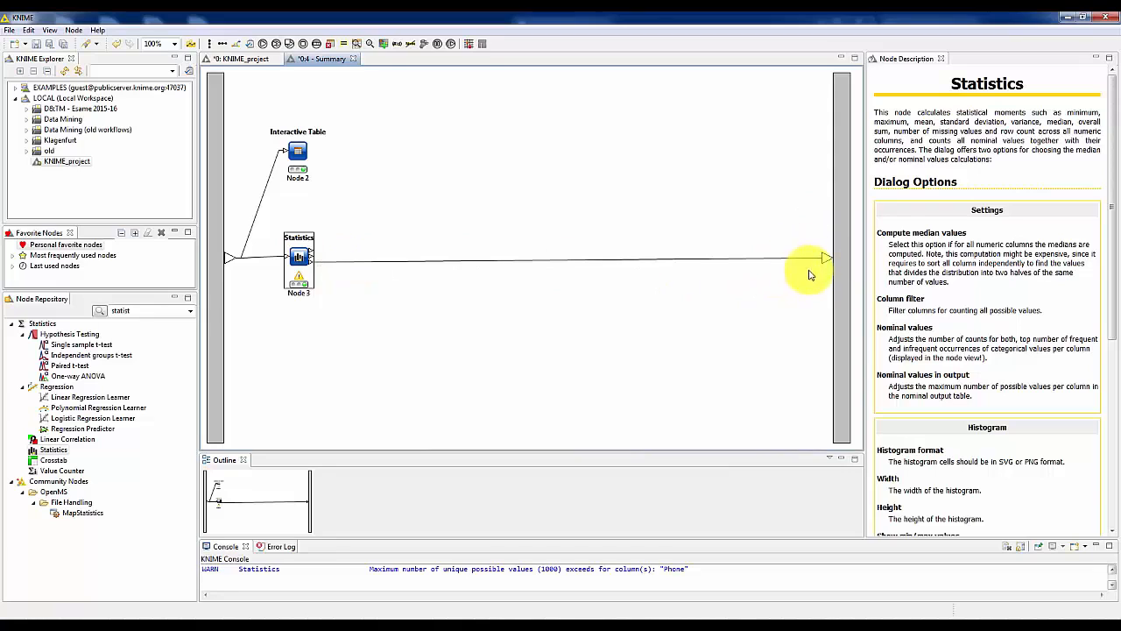
click(352, 60)
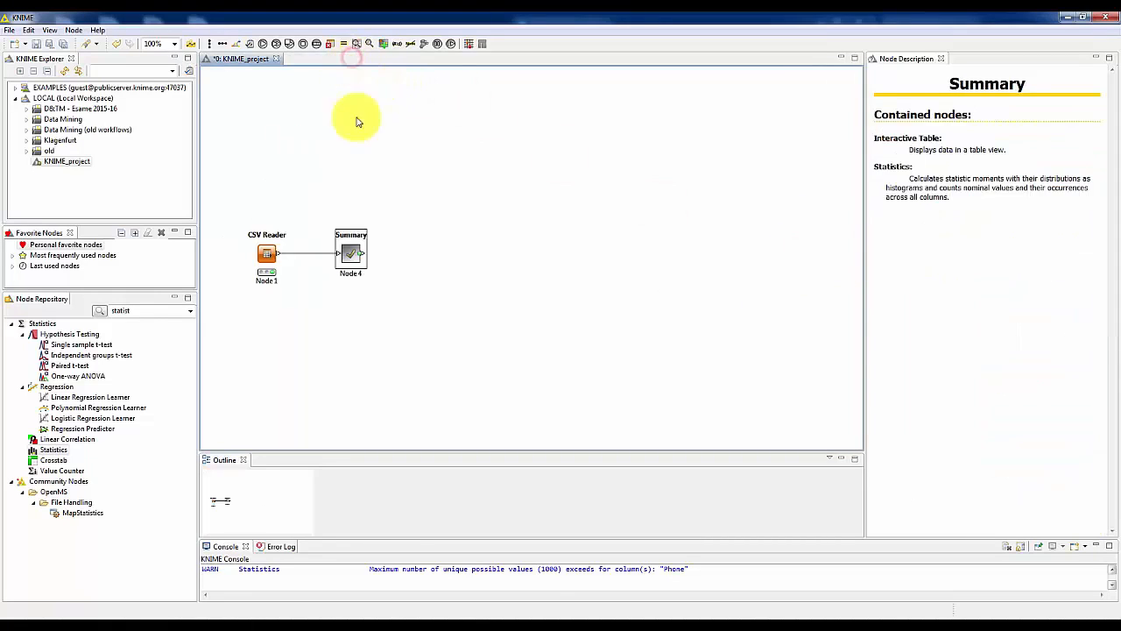
right_click(353, 254)
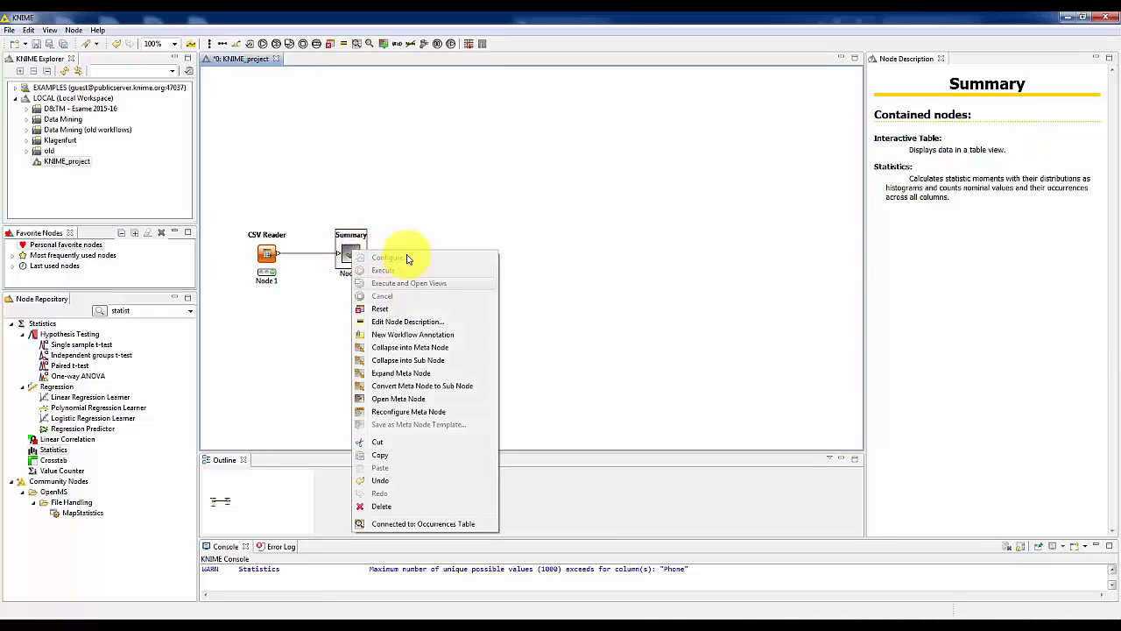
click(438, 177)
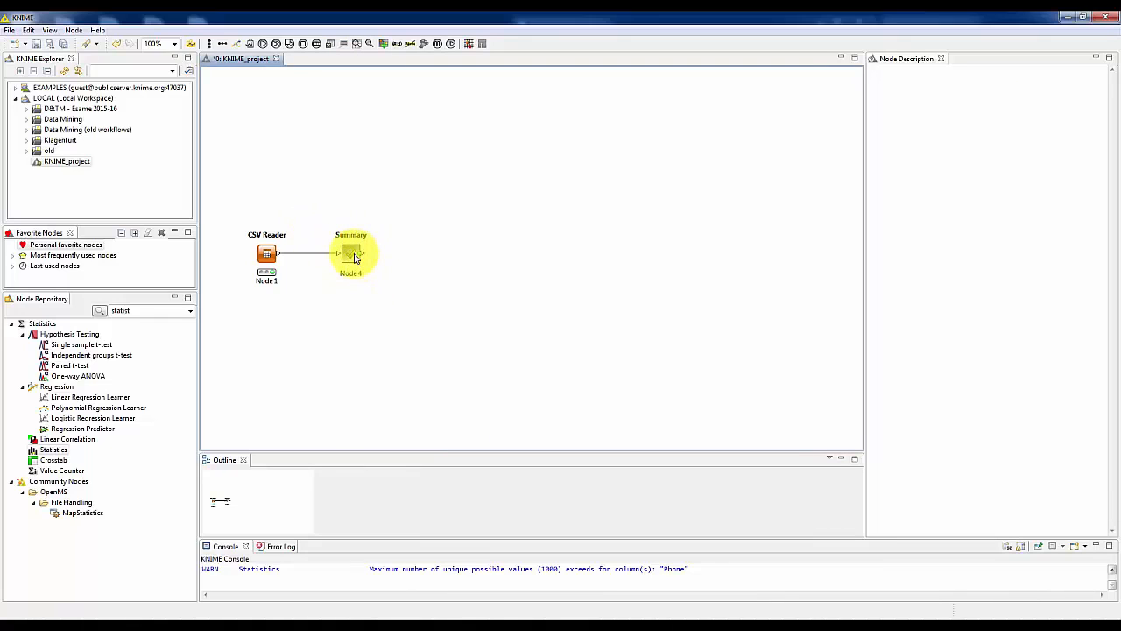
Find the Interactive Table node in the repository, add it after the Summary metanode, and connect Summary's output to it.
click(146, 312)
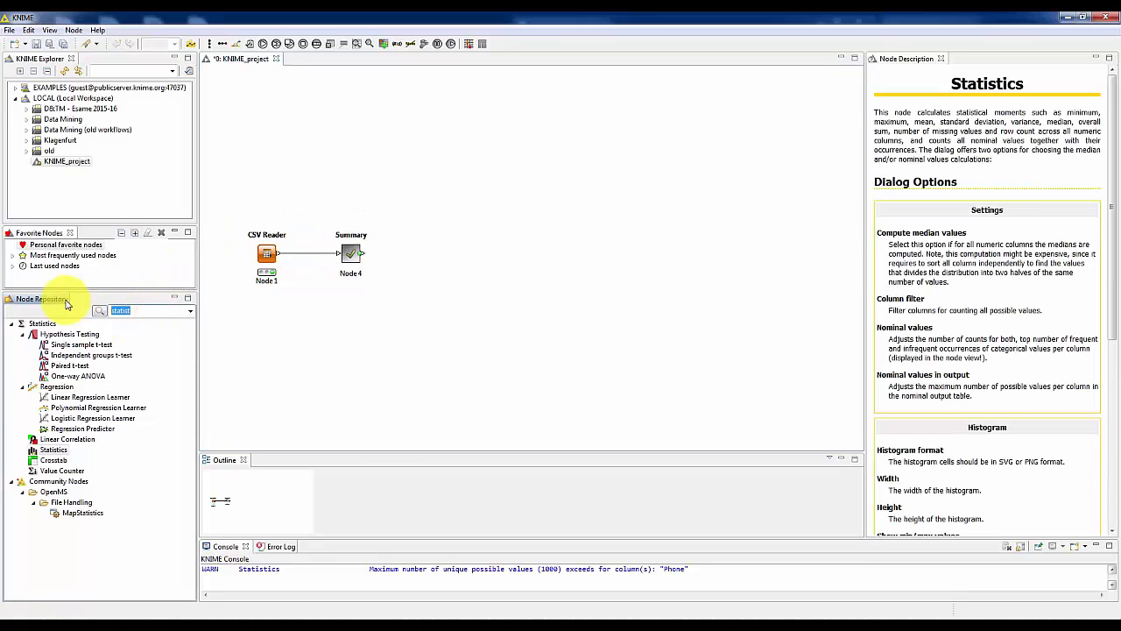
text(intercati)
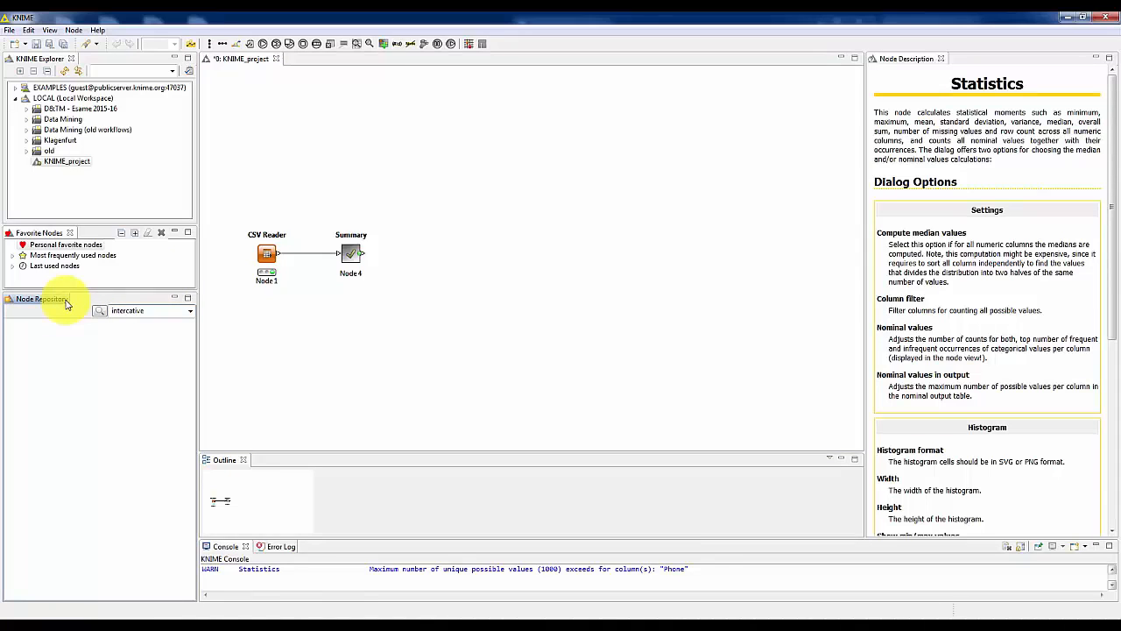
key(BackSpace)
key(BackSpace)
key(BackSpace)
key(BackSpace)
key(BackSpace)
key(BackSpace)
key(BackSpace)
text(ra)
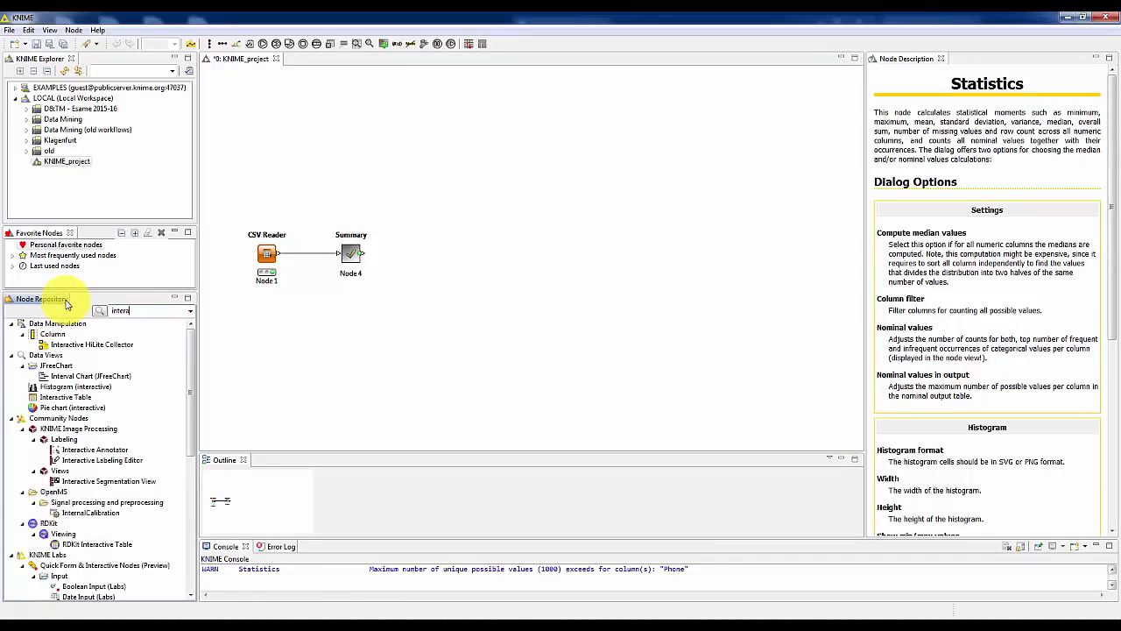
text(ctive table)
drag(52, 333, 448, 255)
drag(361, 253, 432, 256)
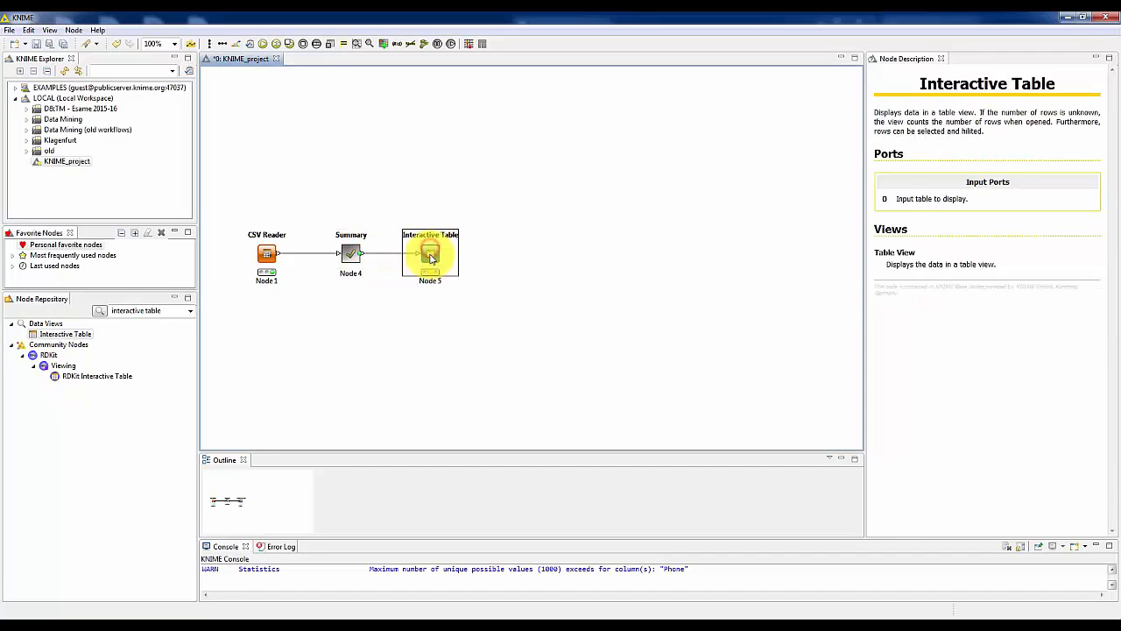
Execute the new Interactive Table node with its view, examine the Table View, and close it.
right_click(431, 258)
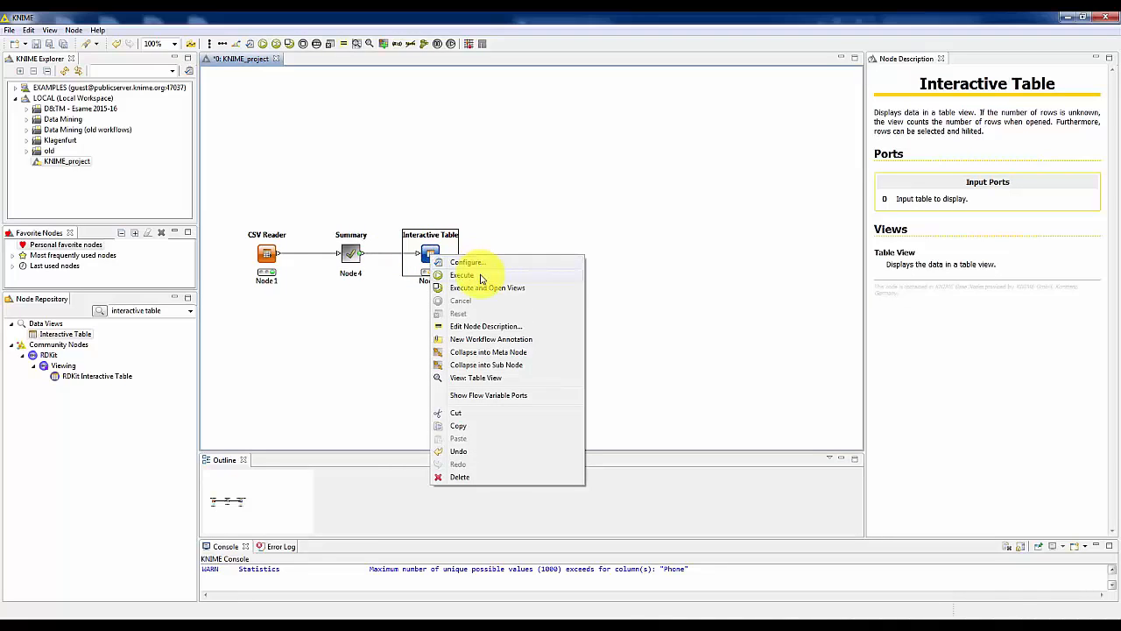
click(484, 289)
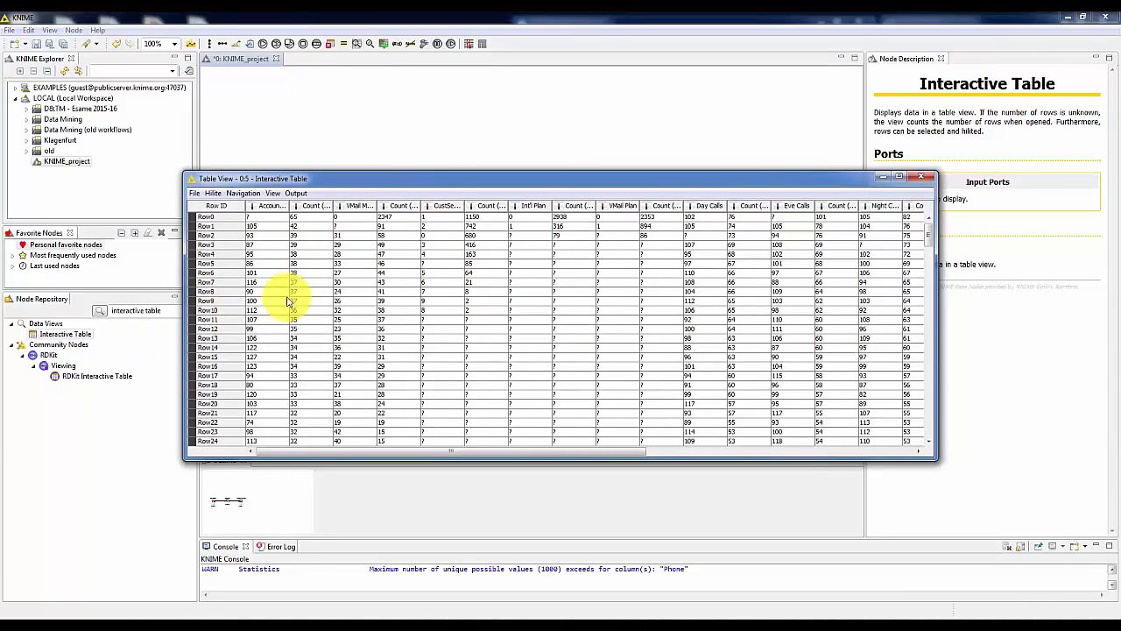
click(921, 177)
click(608, 158)
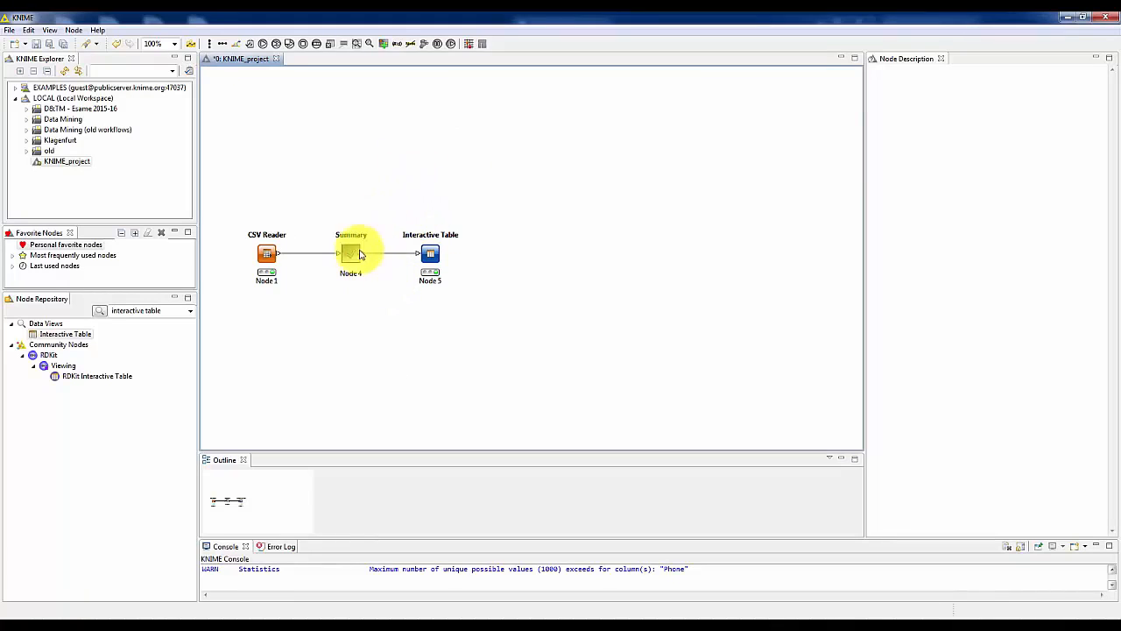
Add a workflow annotation enclosing the Summary and Interactive Table nodes, with the text "Summary for the bank dataset".
right_click(395, 185)
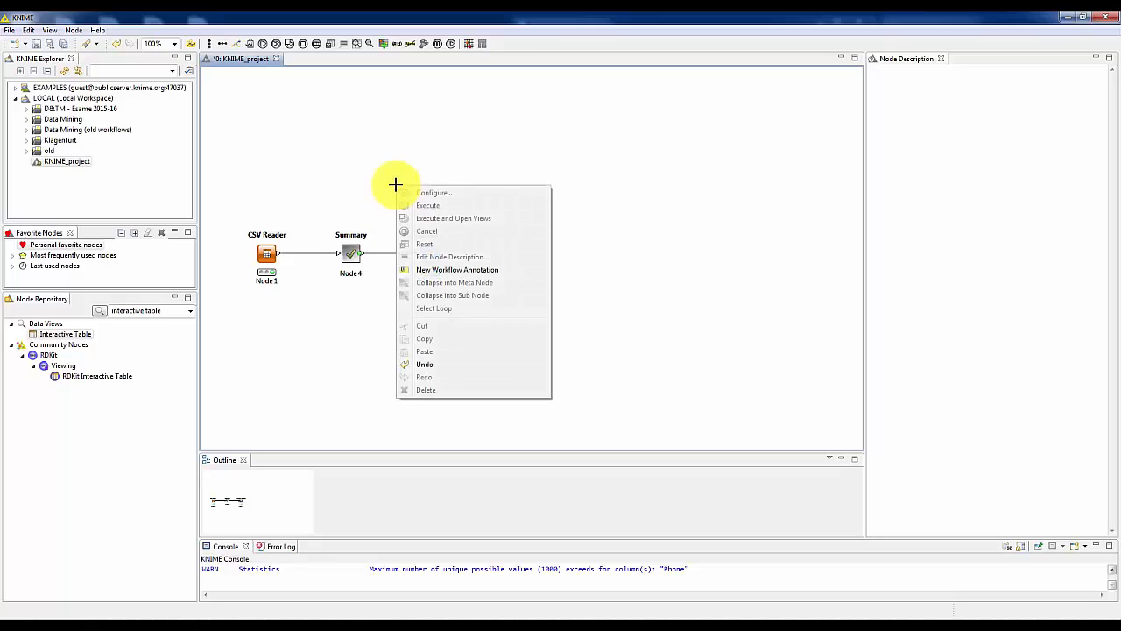
click(446, 273)
mouse_move(477, 219)
mouse_down()
mouse_move(460, 243)
mouse_move(393, 247)
mouse_up()
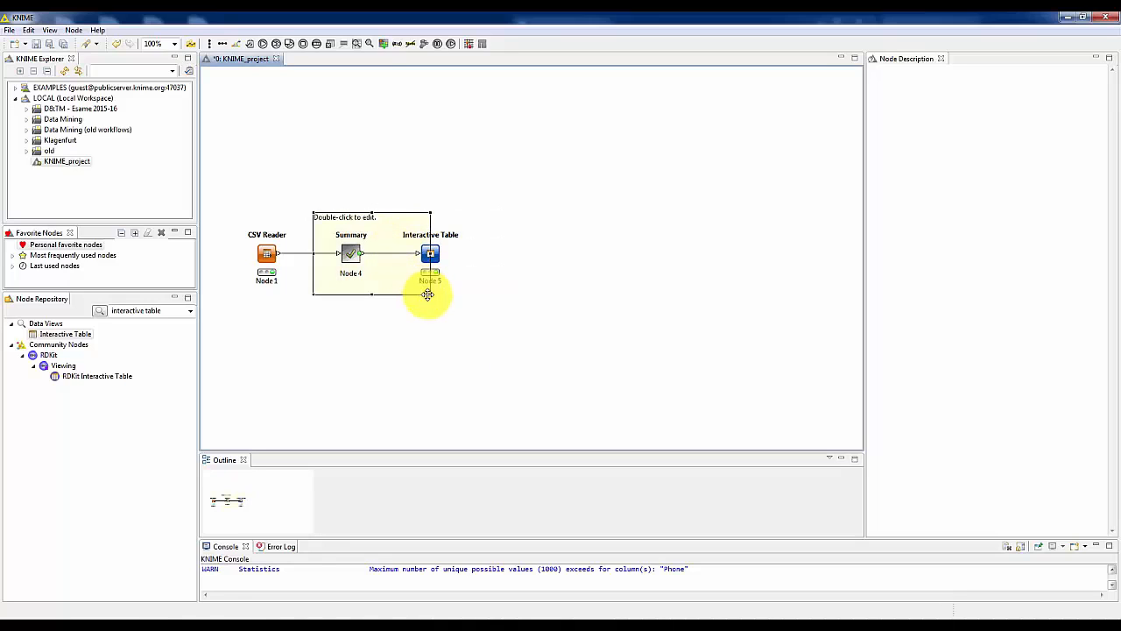
mouse_move(431, 294)
mouse_down()
mouse_move(517, 331)
mouse_move(493, 305)
mouse_up()
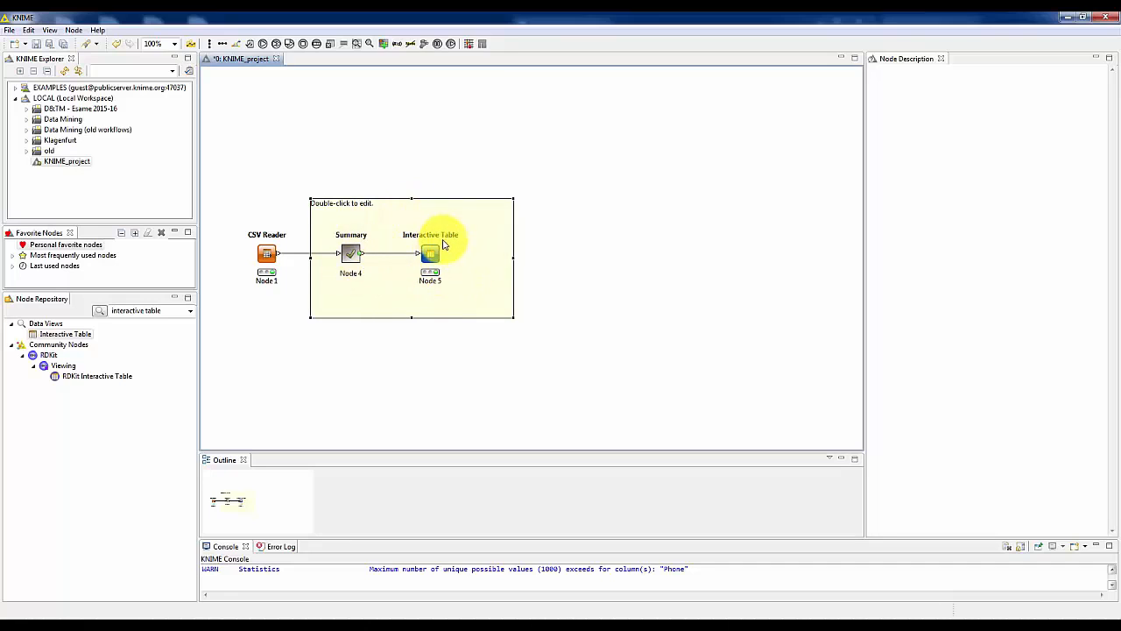
double_click(381, 204)
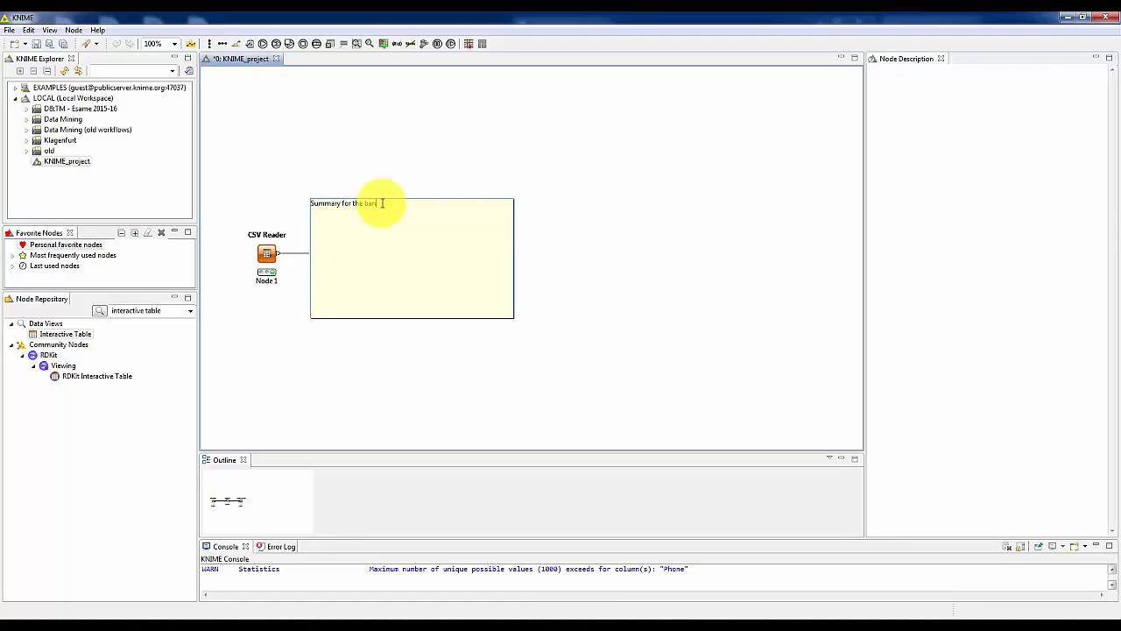
click(421, 145)
Change the background colour of the "Summary for the bank dataset" annotation to orange and commit the edit.
double_click(414, 217)
right_click(411, 212)
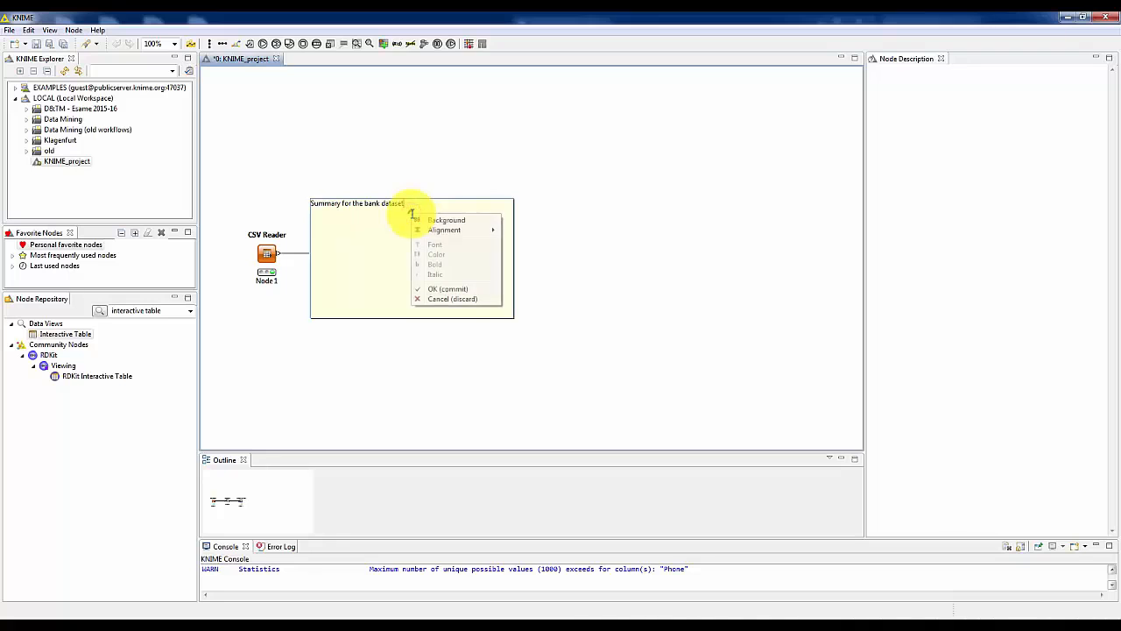
mouse_move(448, 232)
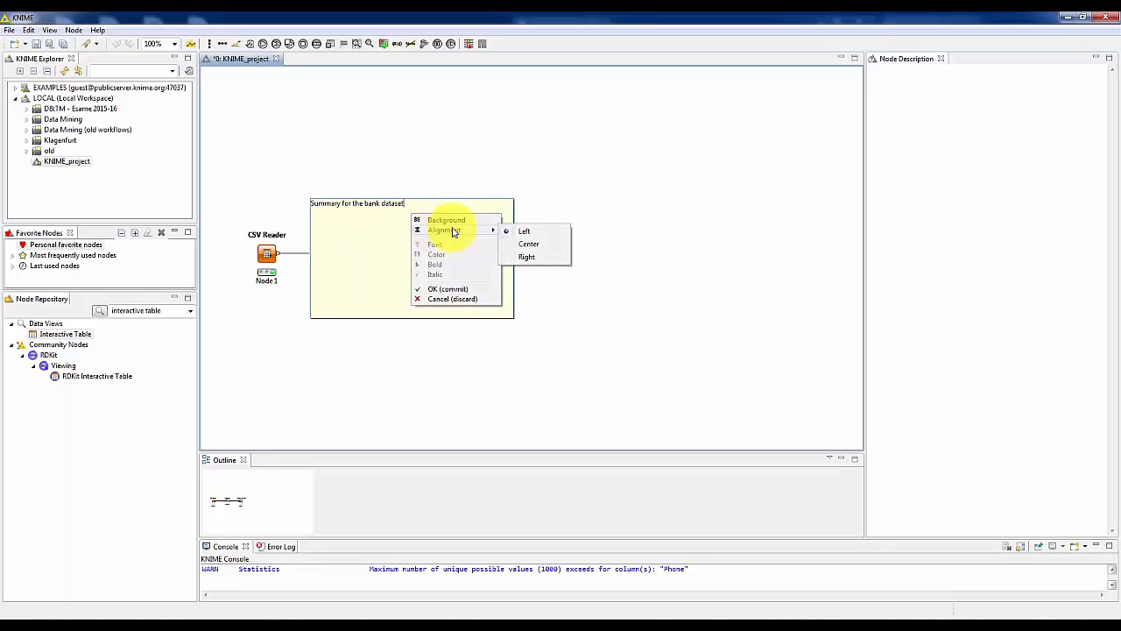
click(465, 220)
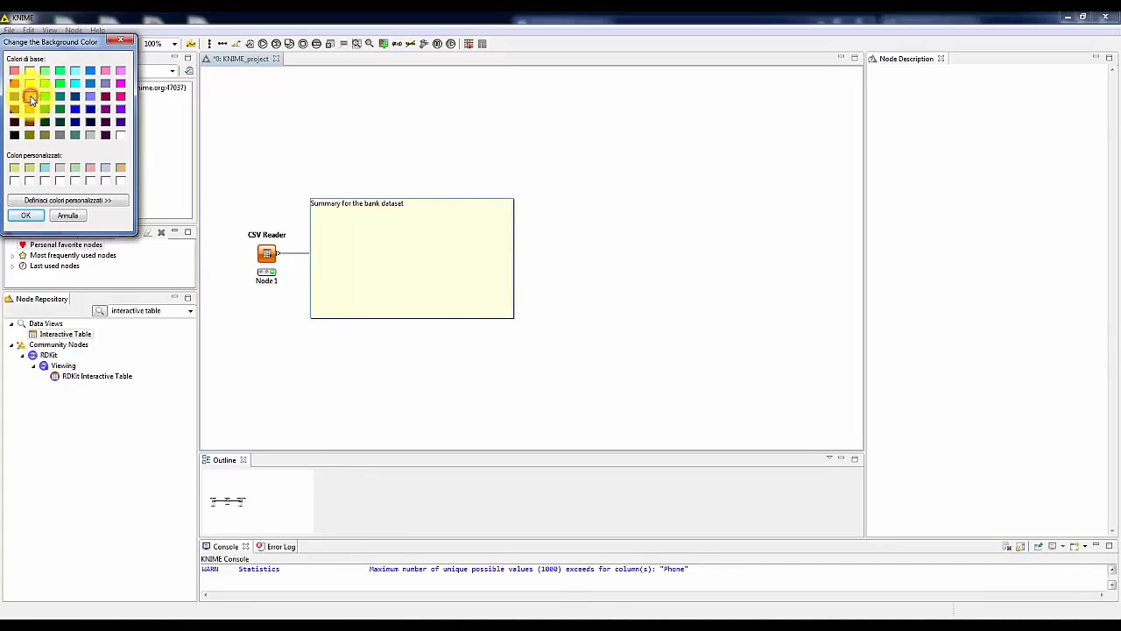
click(29, 96)
click(23, 217)
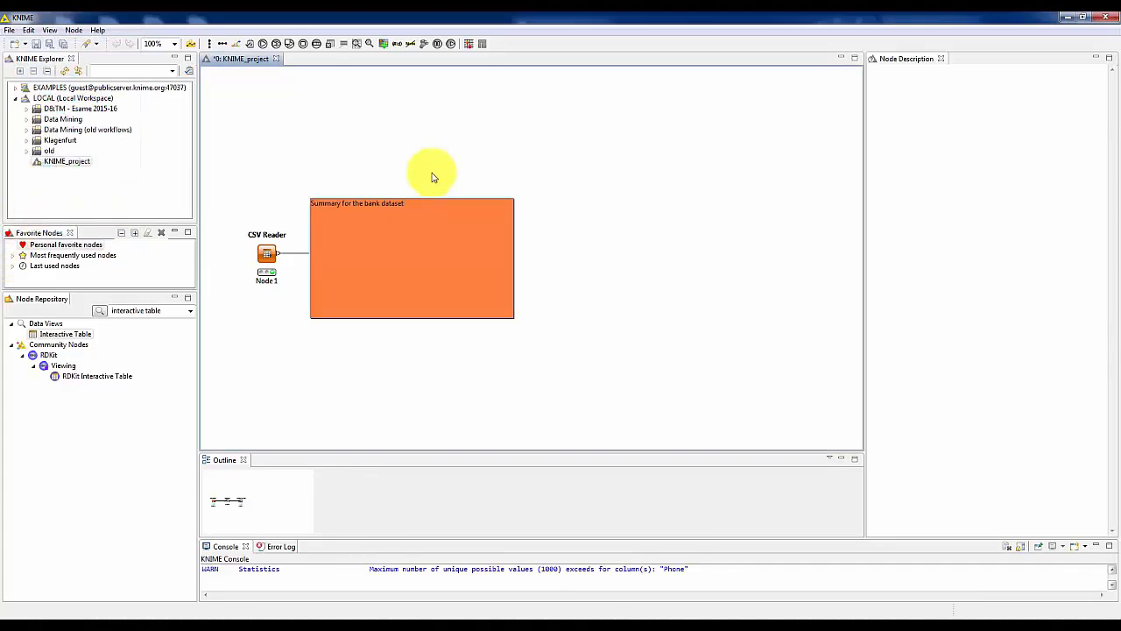
click(439, 129)
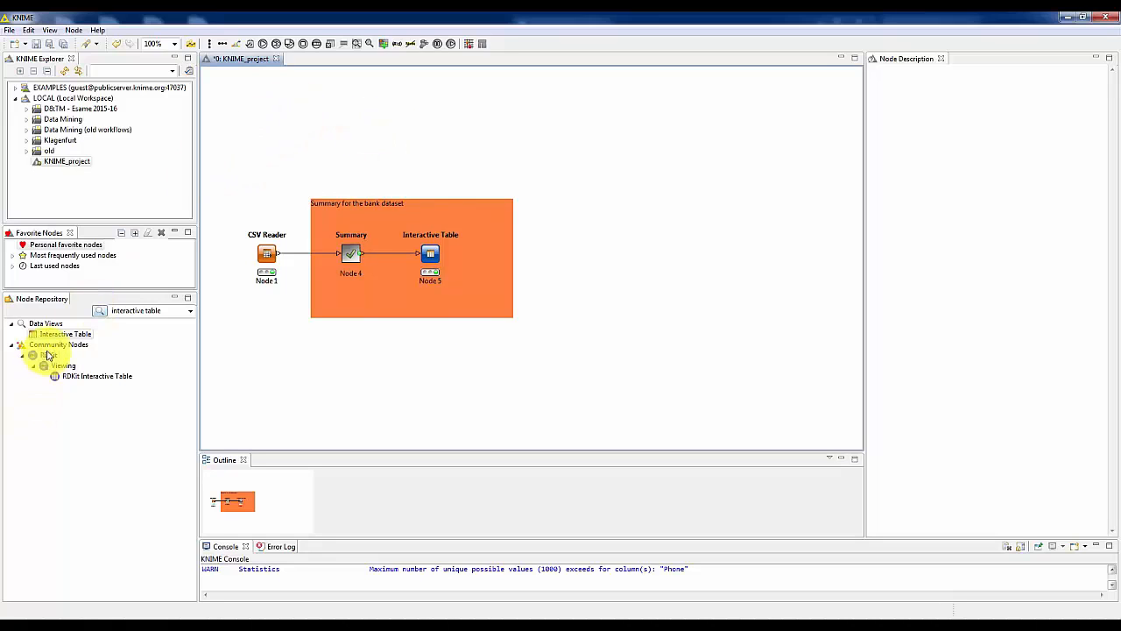
Add three unconnected Interactive Table nodes in a column beyond the annotation, shifting the lowest one slightly out of line.
drag(61, 340, 661, 158)
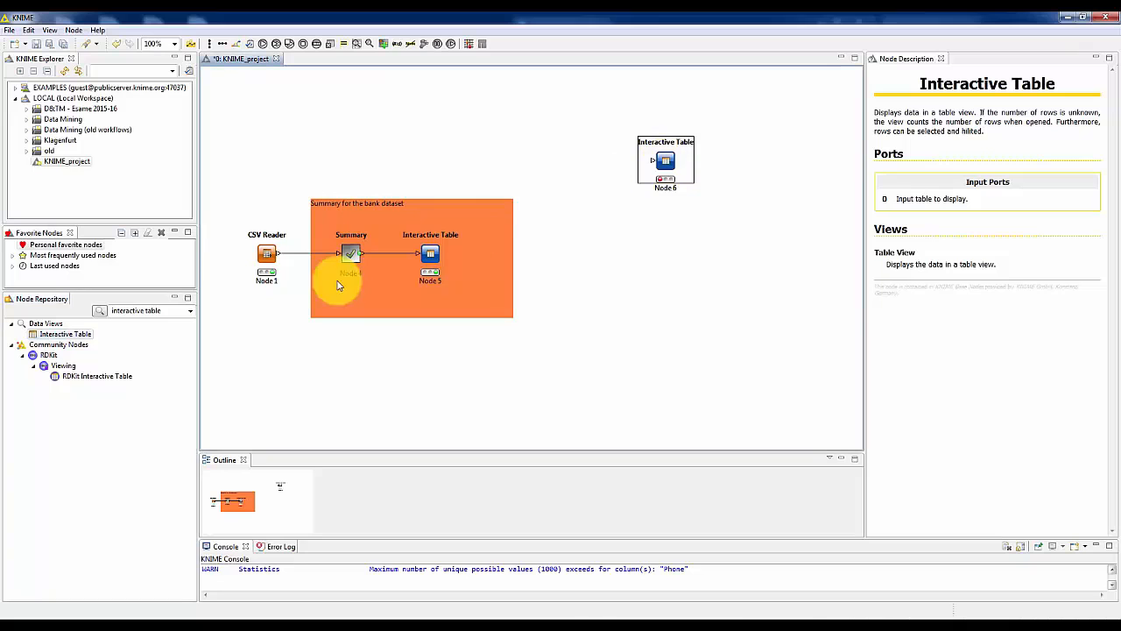
drag(54, 334, 665, 272)
drag(68, 335, 664, 367)
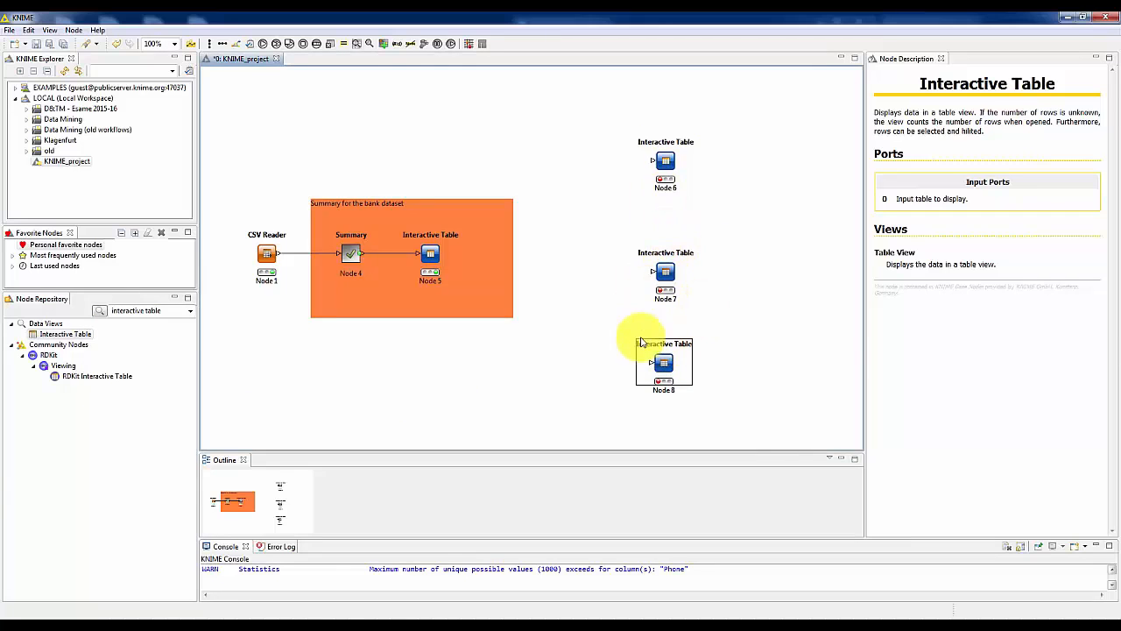
mouse_move(662, 359)
mouse_down()
mouse_move(686, 354)
mouse_move(665, 344)
mouse_up()
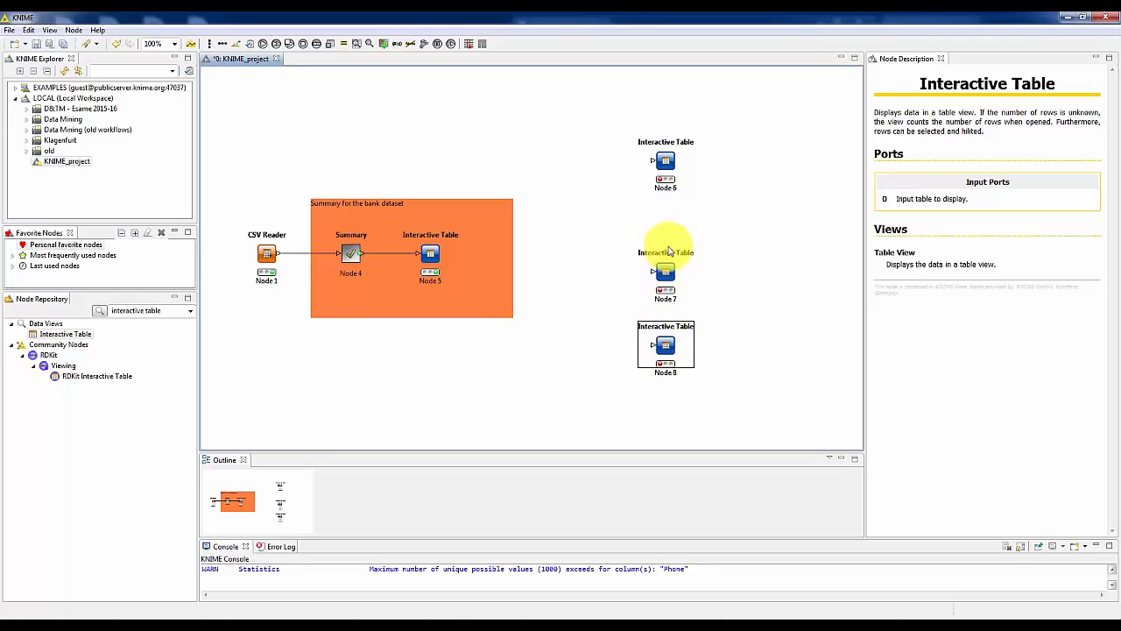
drag(670, 346, 650, 346)
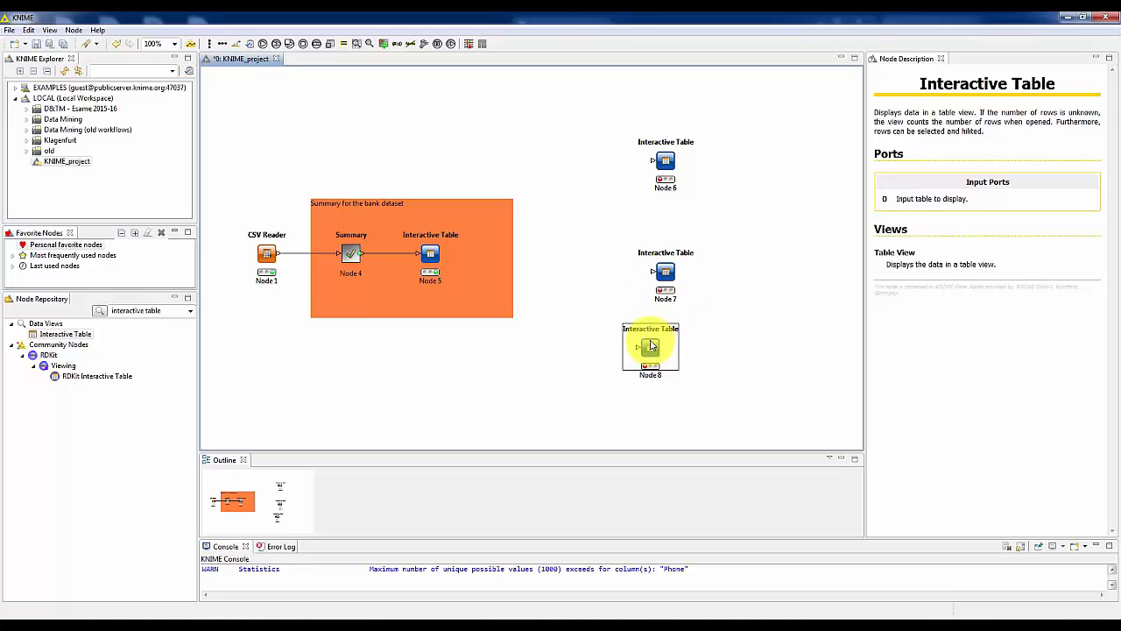
Align the three unconnected Interactive Table nodes vertically and save the workflow.
ctrl+click(665, 271)
ctrl+click(667, 161)
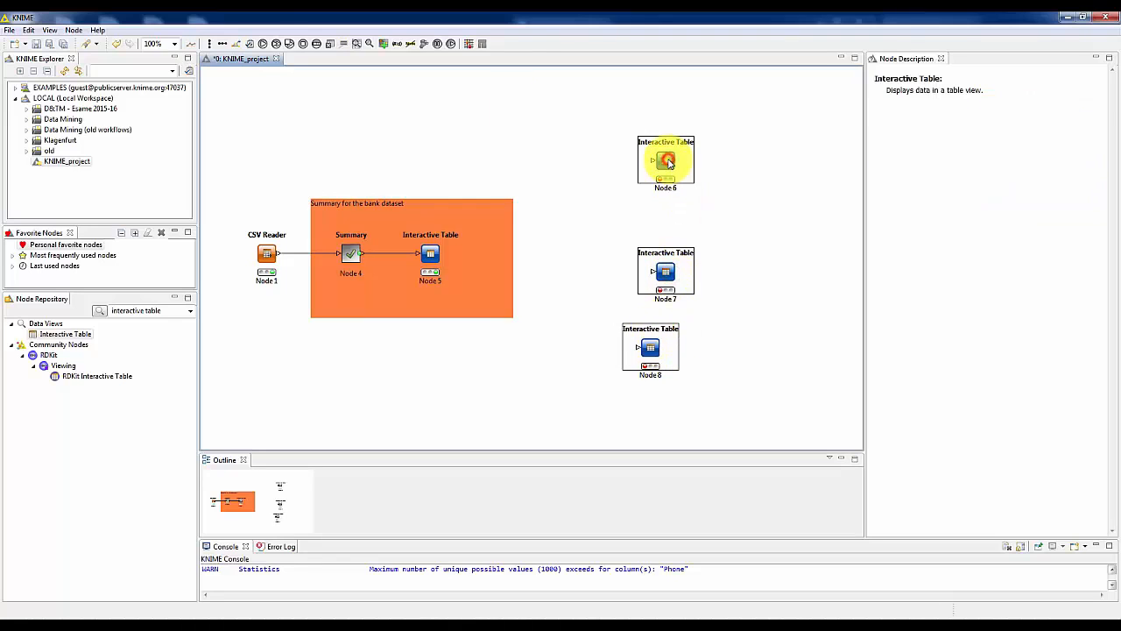
click(207, 46)
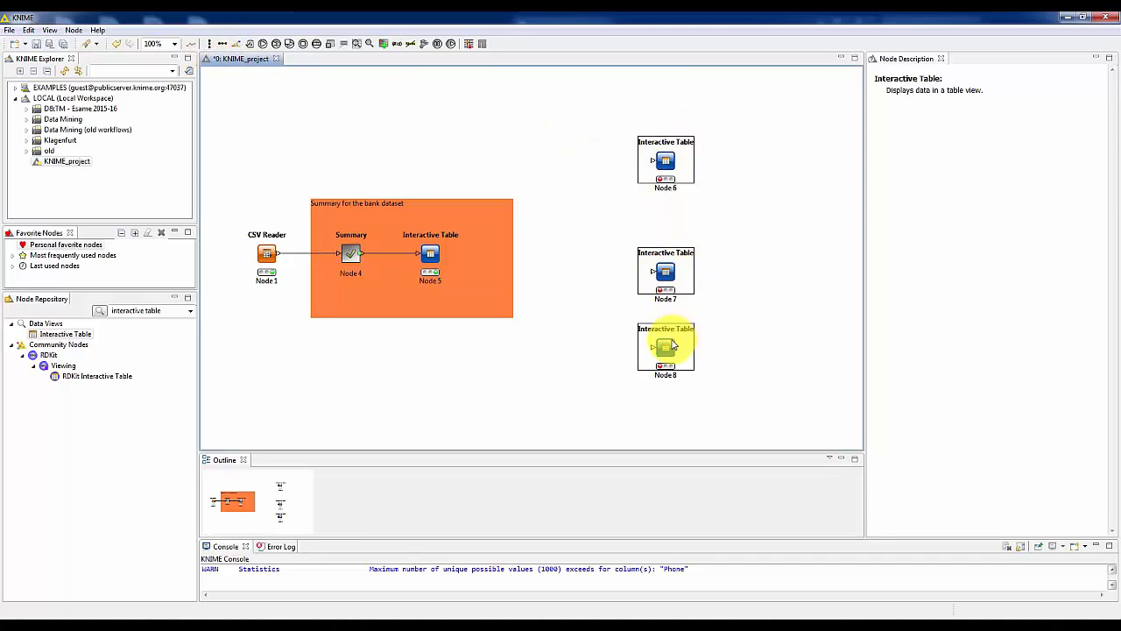
click(279, 110)
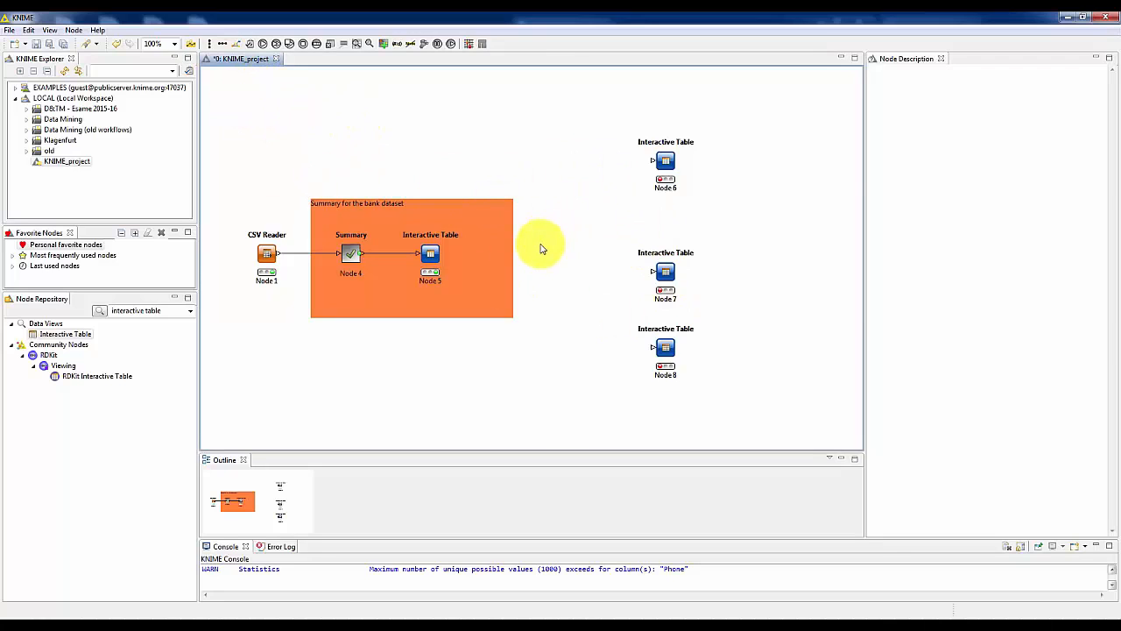
click(37, 46)
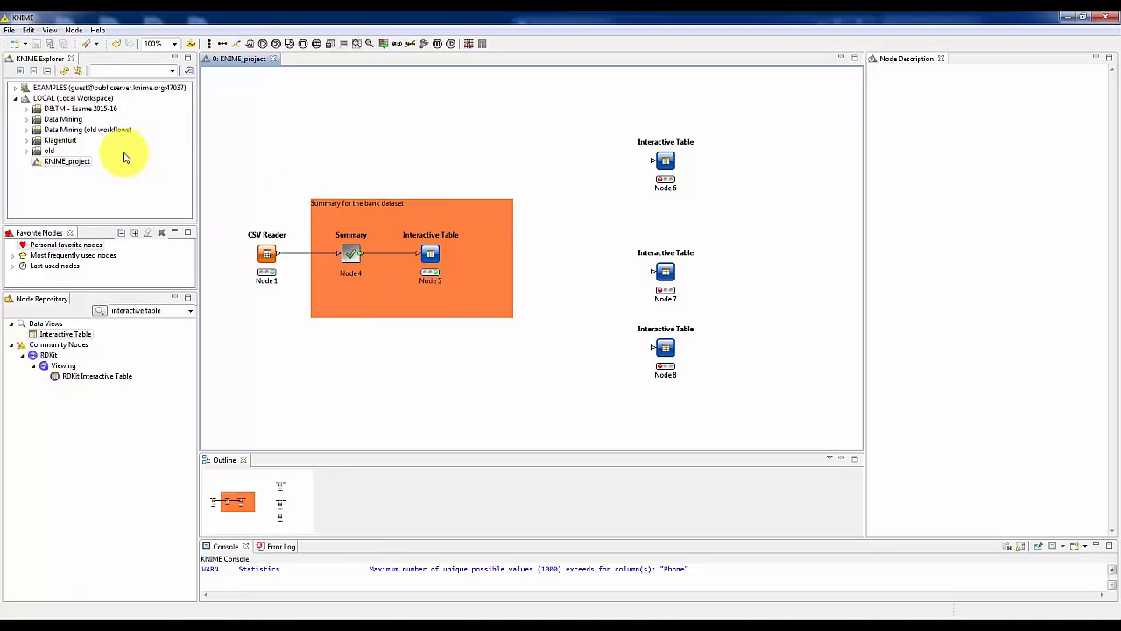
Open the meta information of KNIME_project, examine its author, creation date and comments fields, and close it.
click(69, 164)
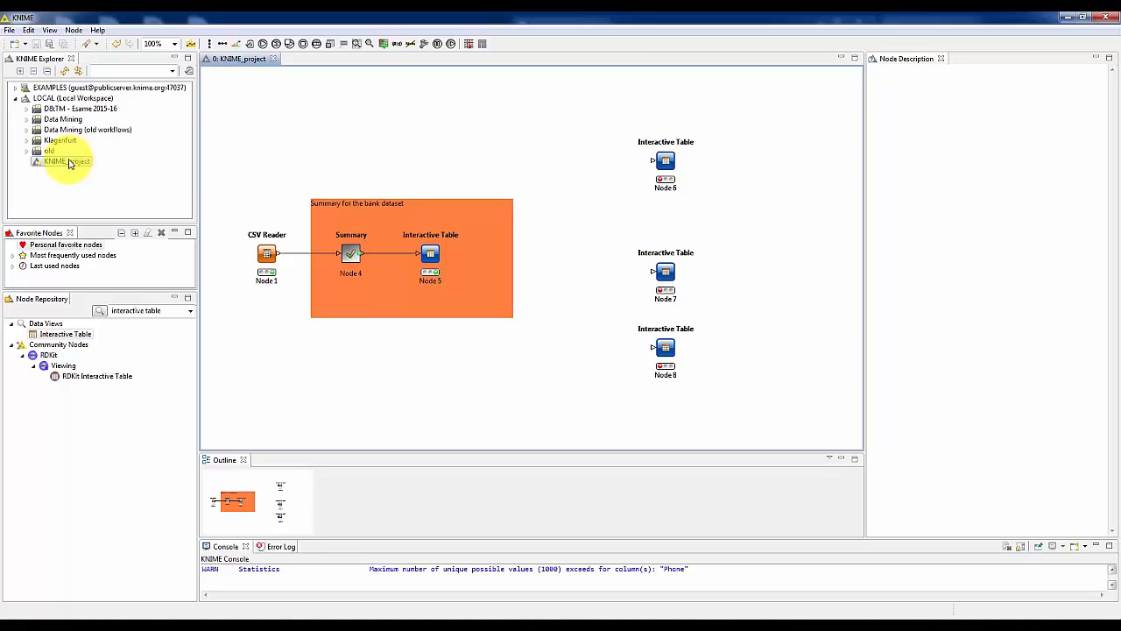
click(68, 164)
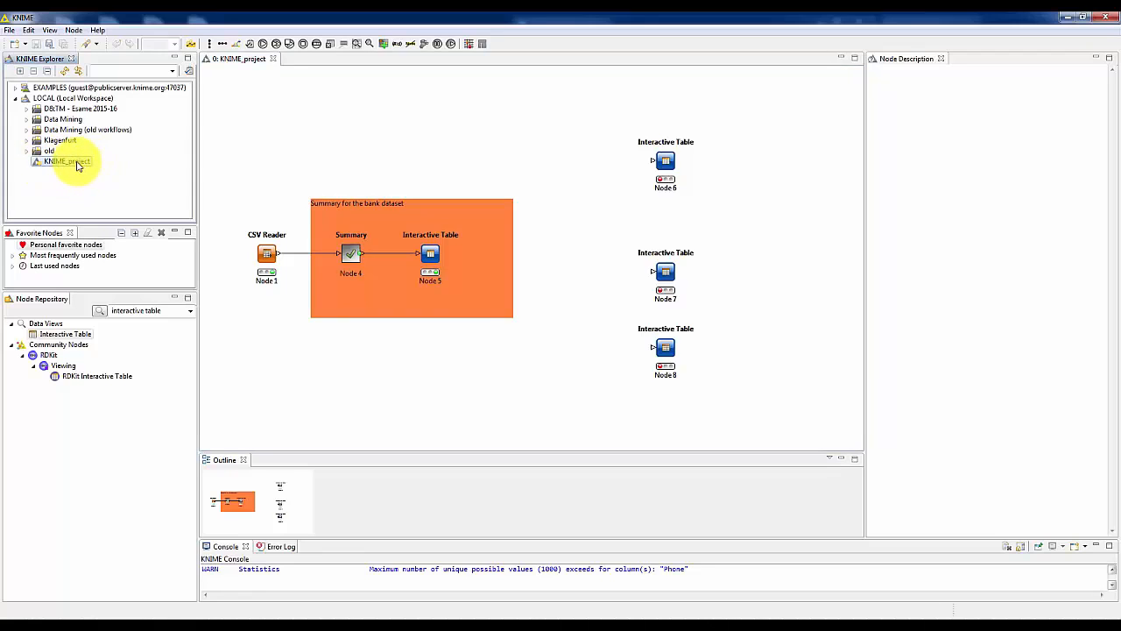
right_click(77, 166)
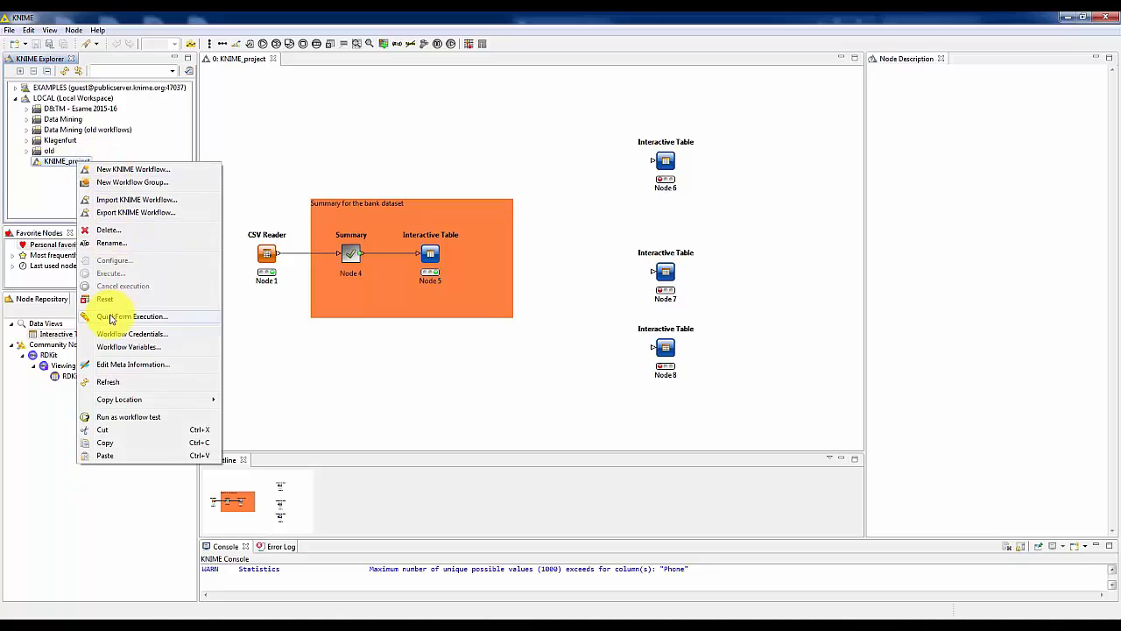
click(114, 365)
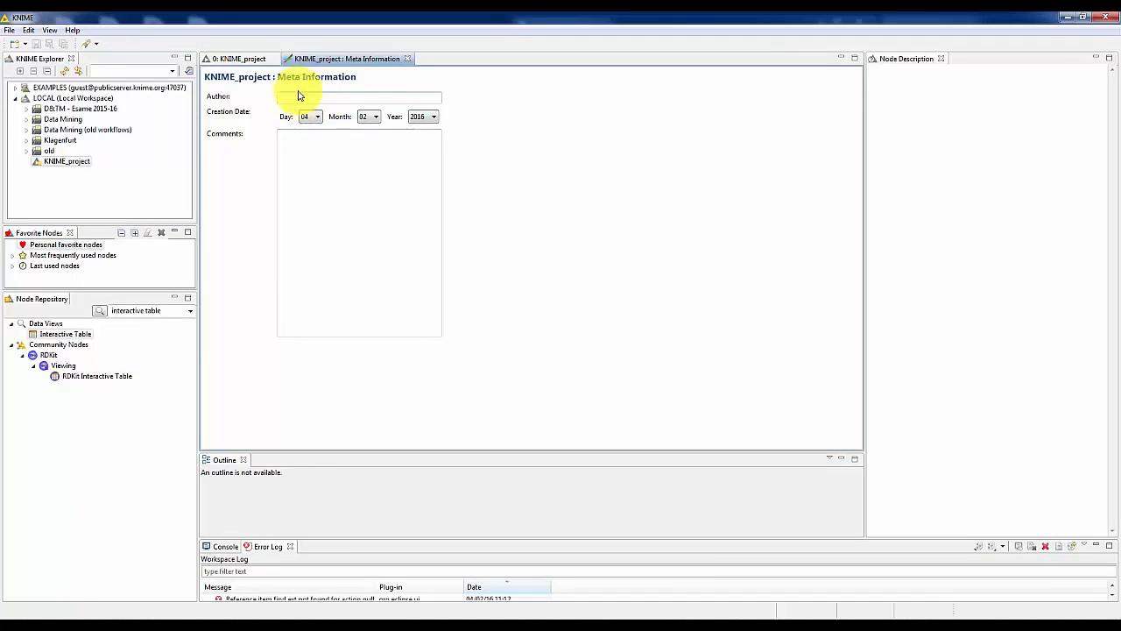
click(283, 96)
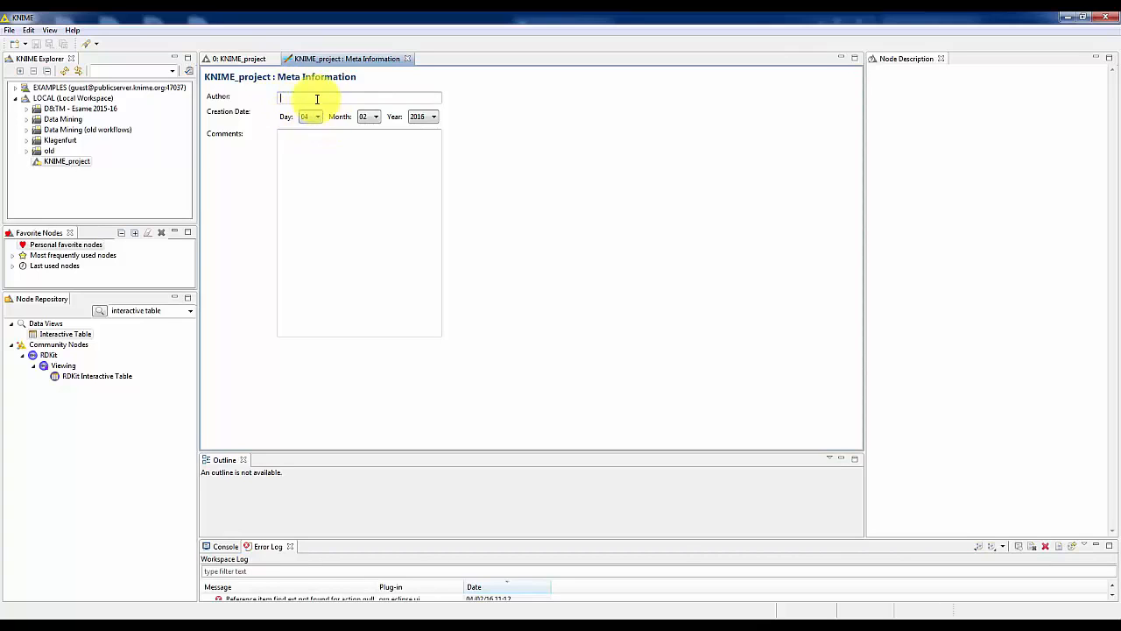
click(290, 149)
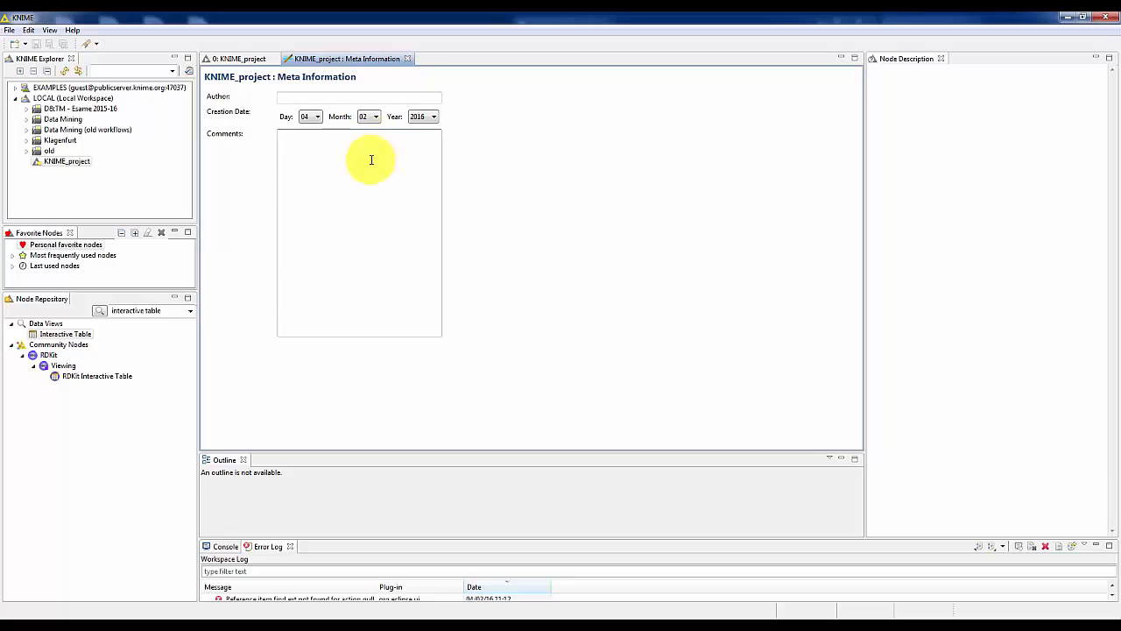
click(407, 59)
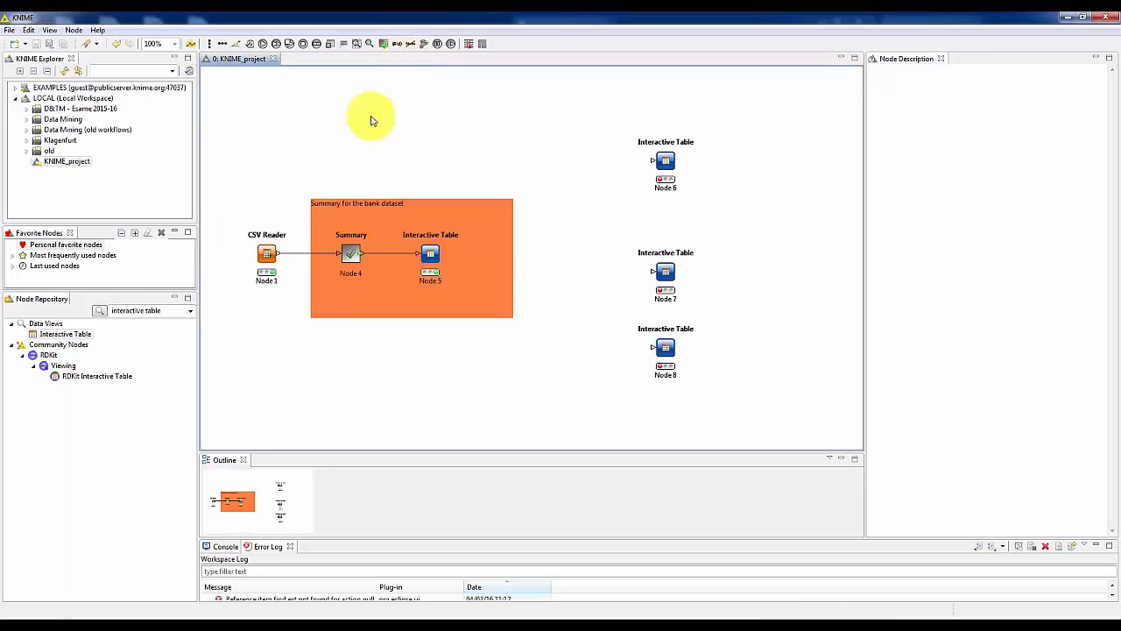